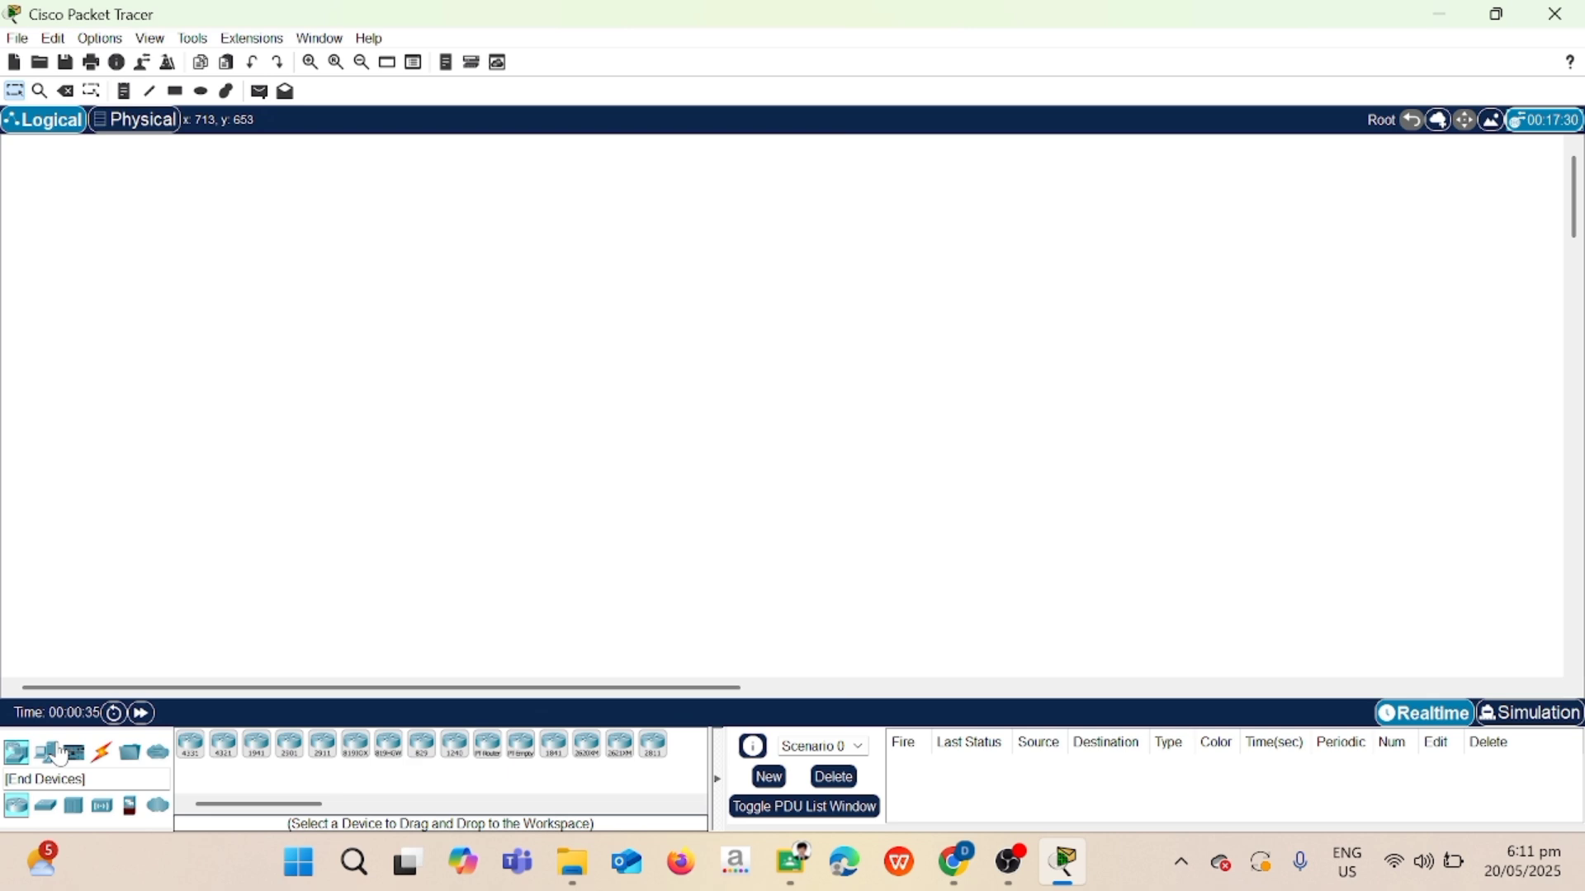
Place three PC-PT end devices side by side in a row across the lower part of the workspace.
click(61, 755)
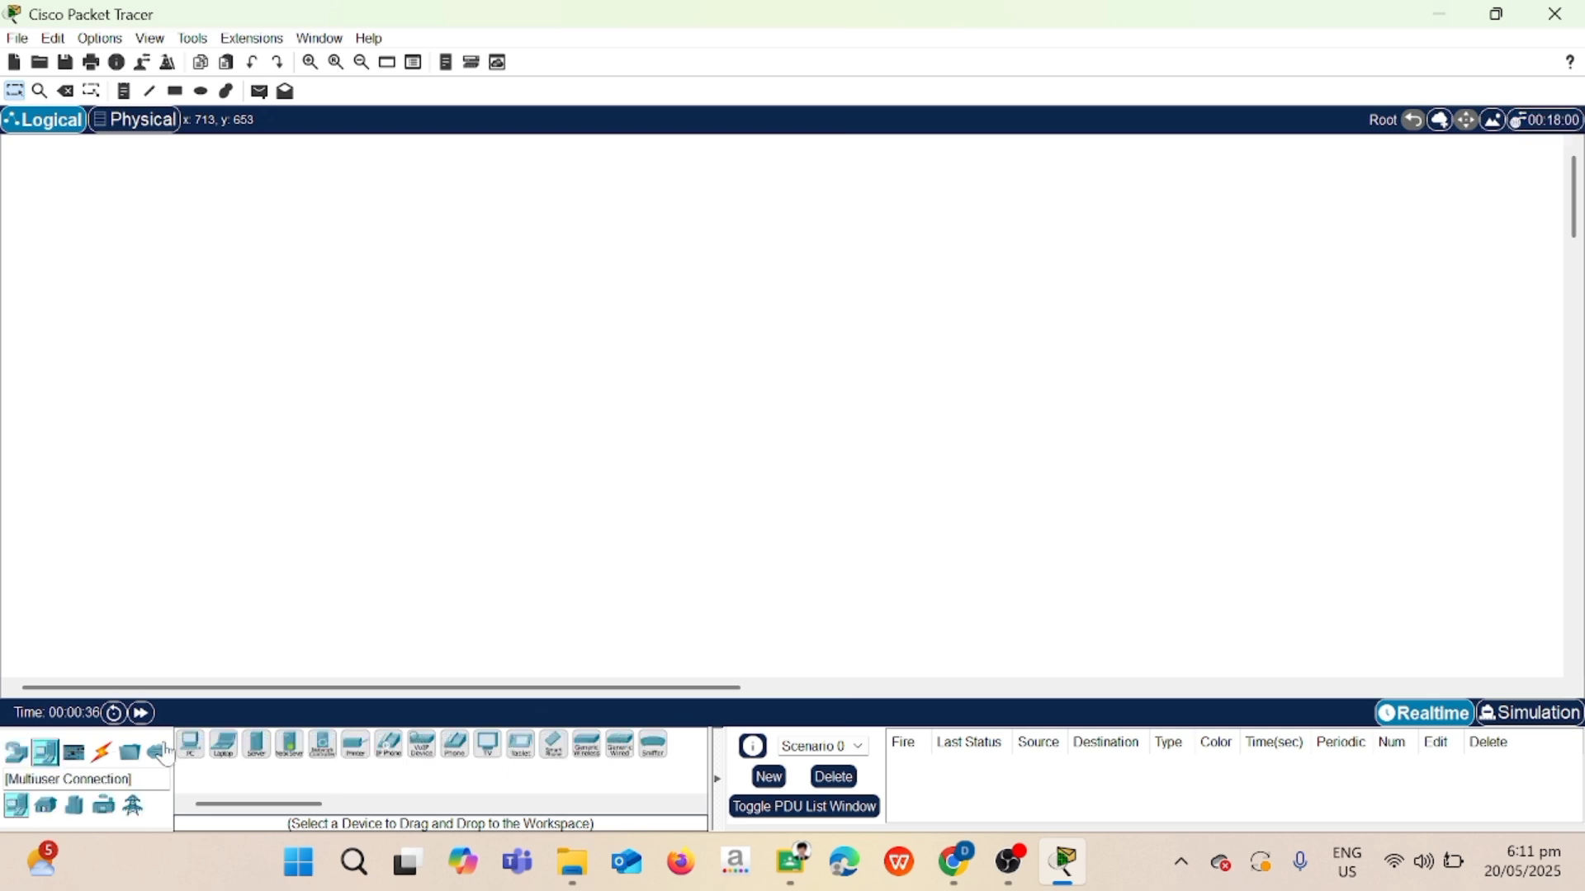
click(191, 745)
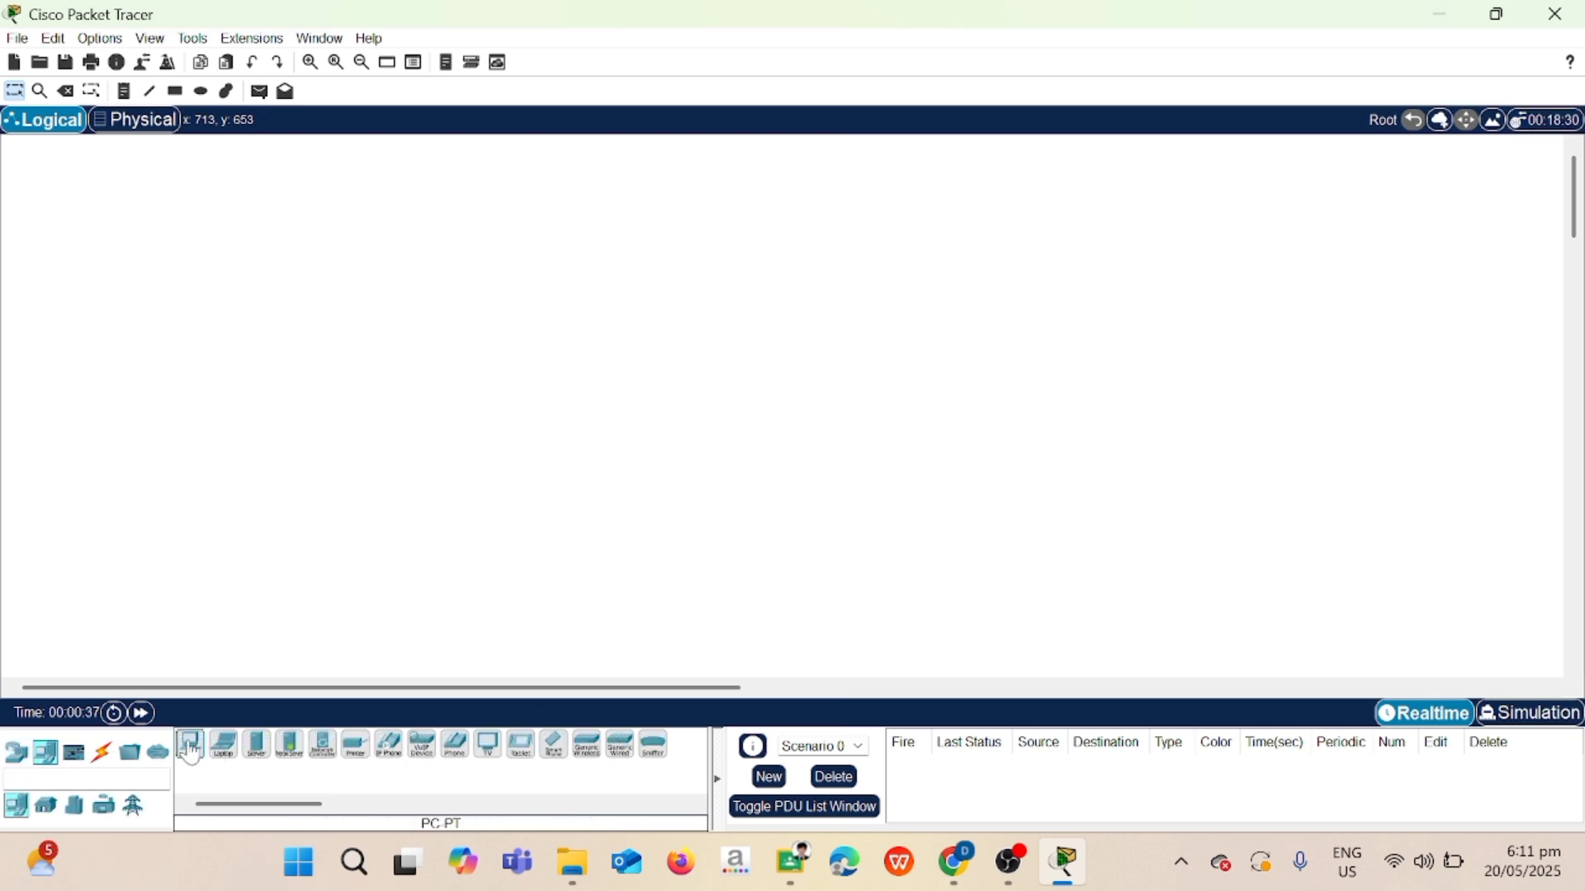
click(413, 566)
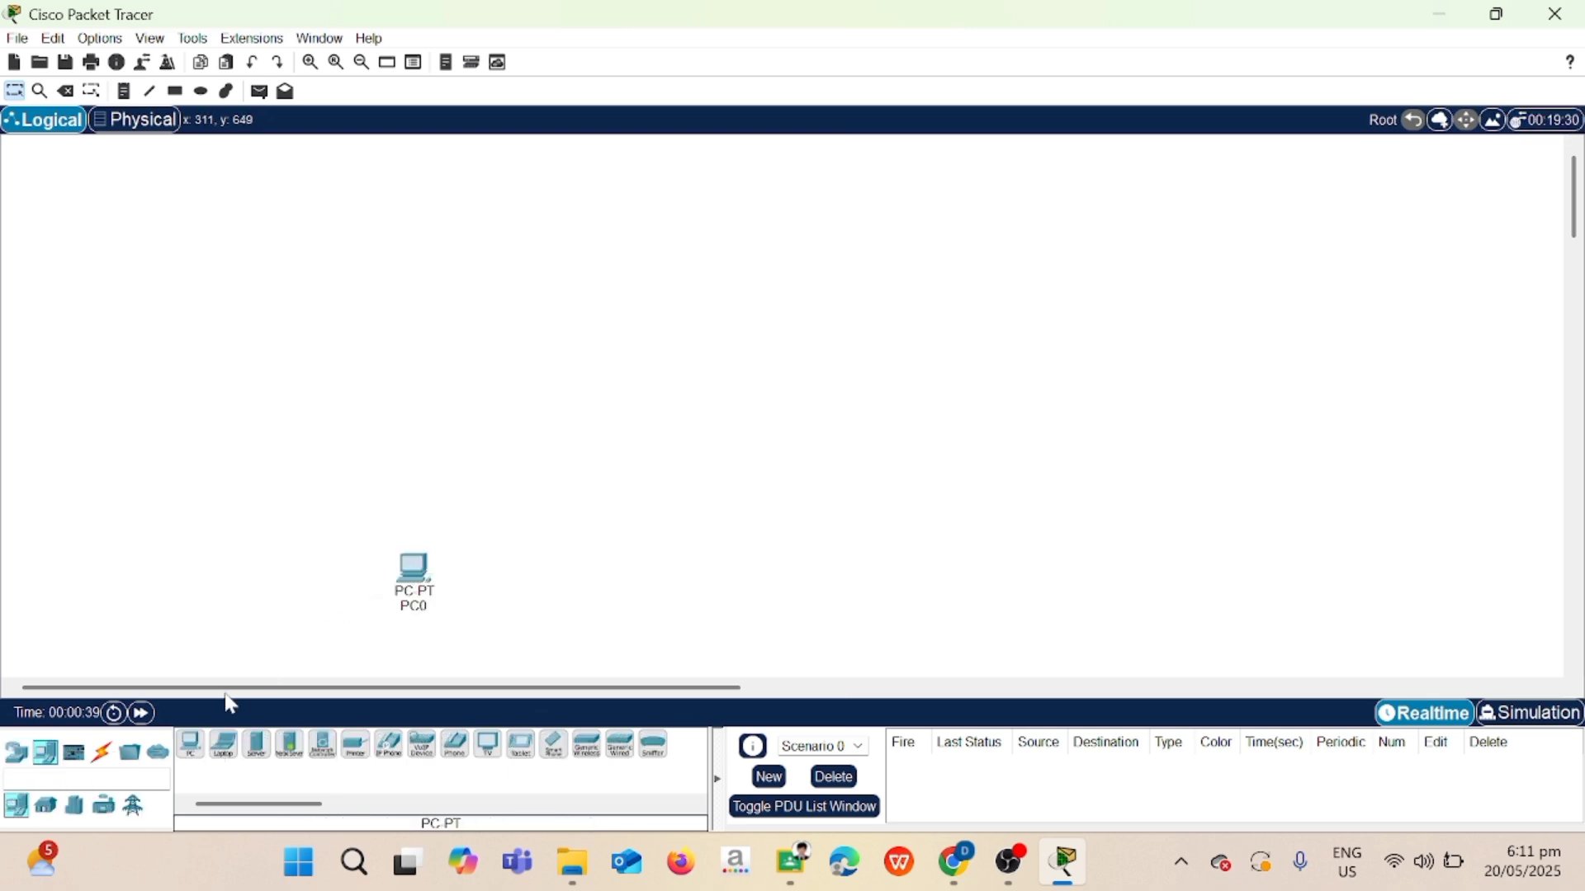
click(189, 745)
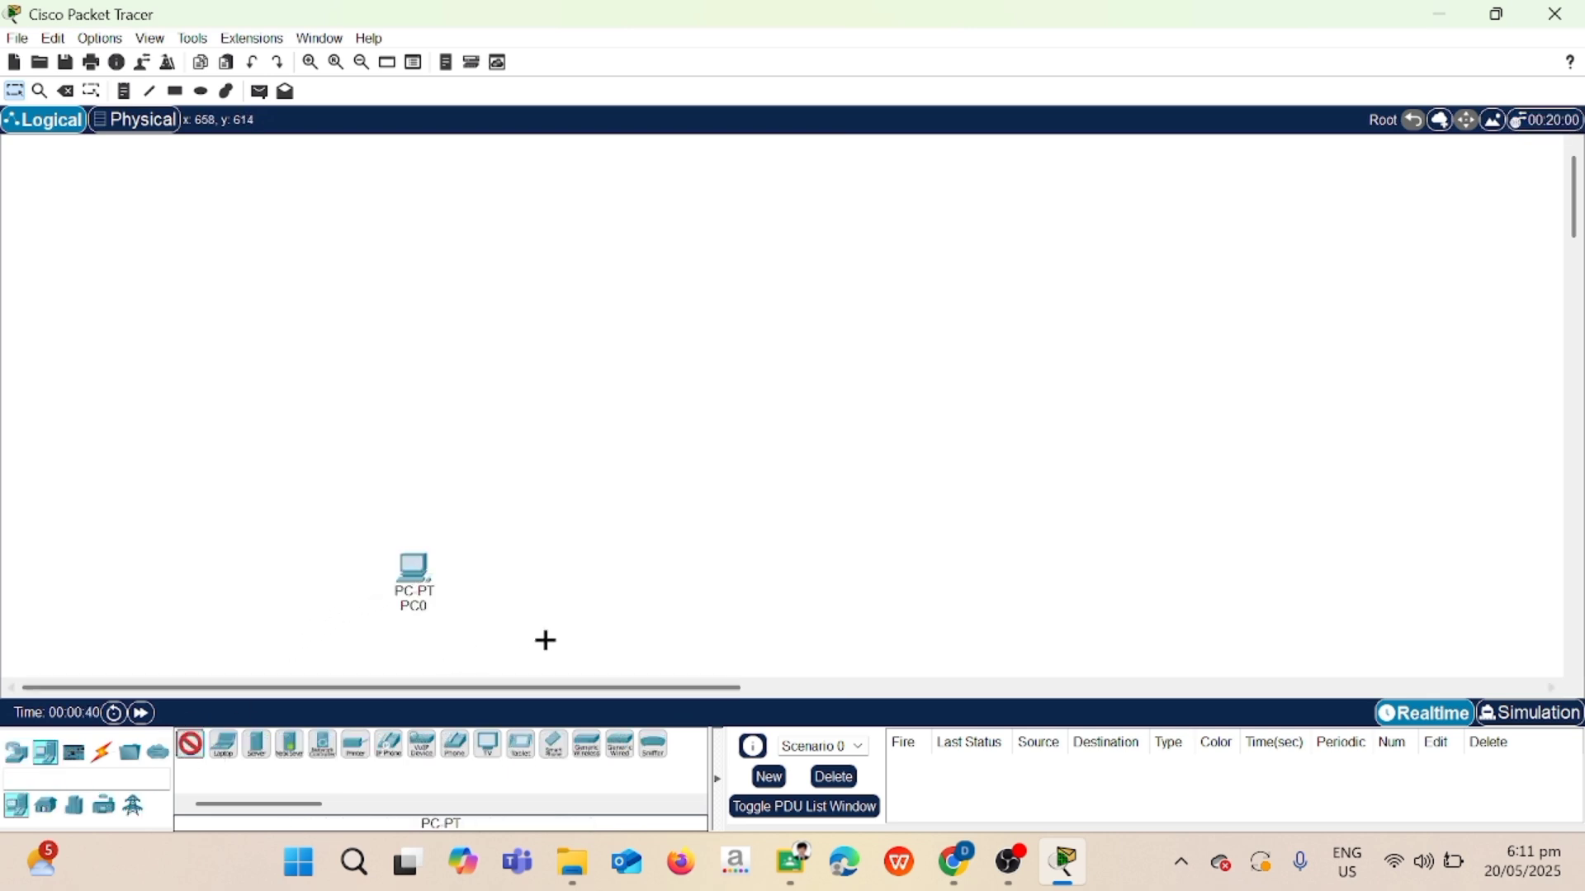
click(597, 576)
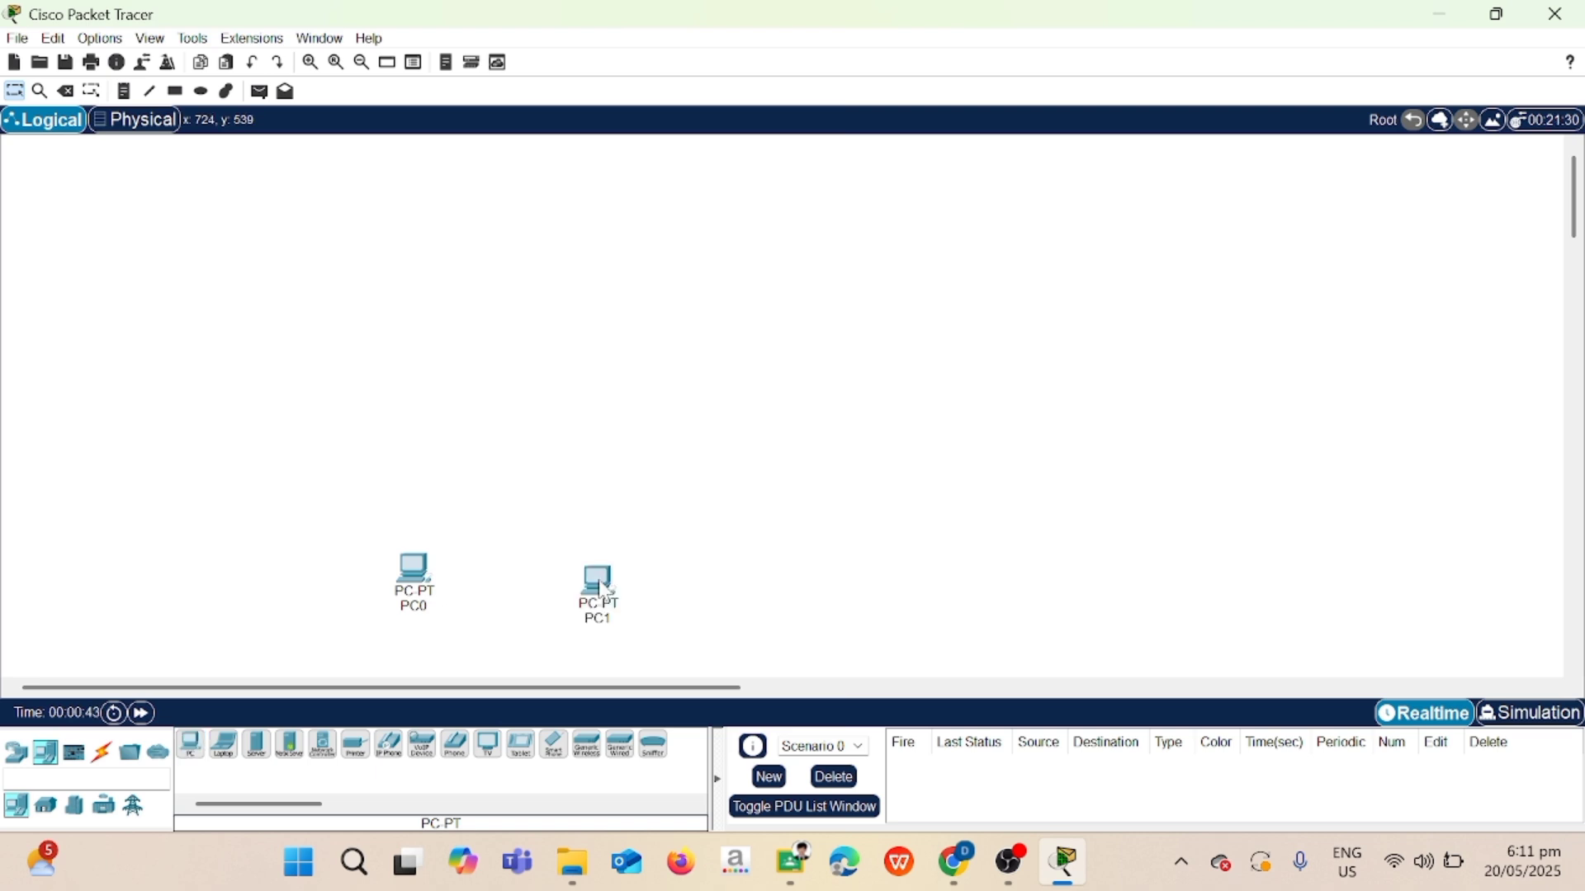
click(191, 746)
click(735, 587)
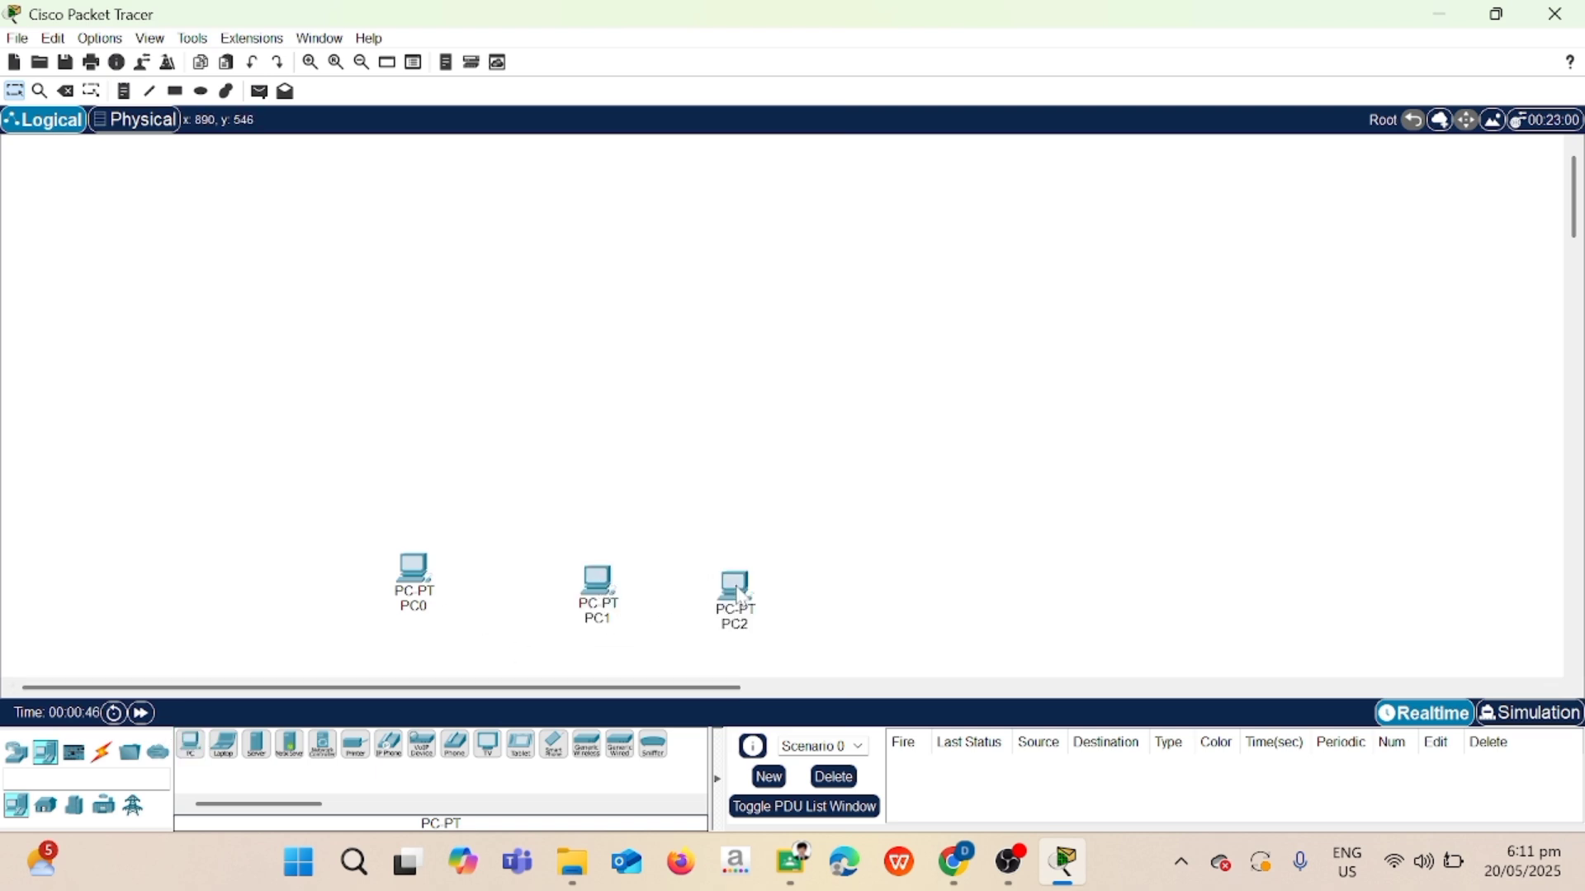
Add three 2960 switches to the workspace, one above each PC.
click(17, 752)
click(46, 805)
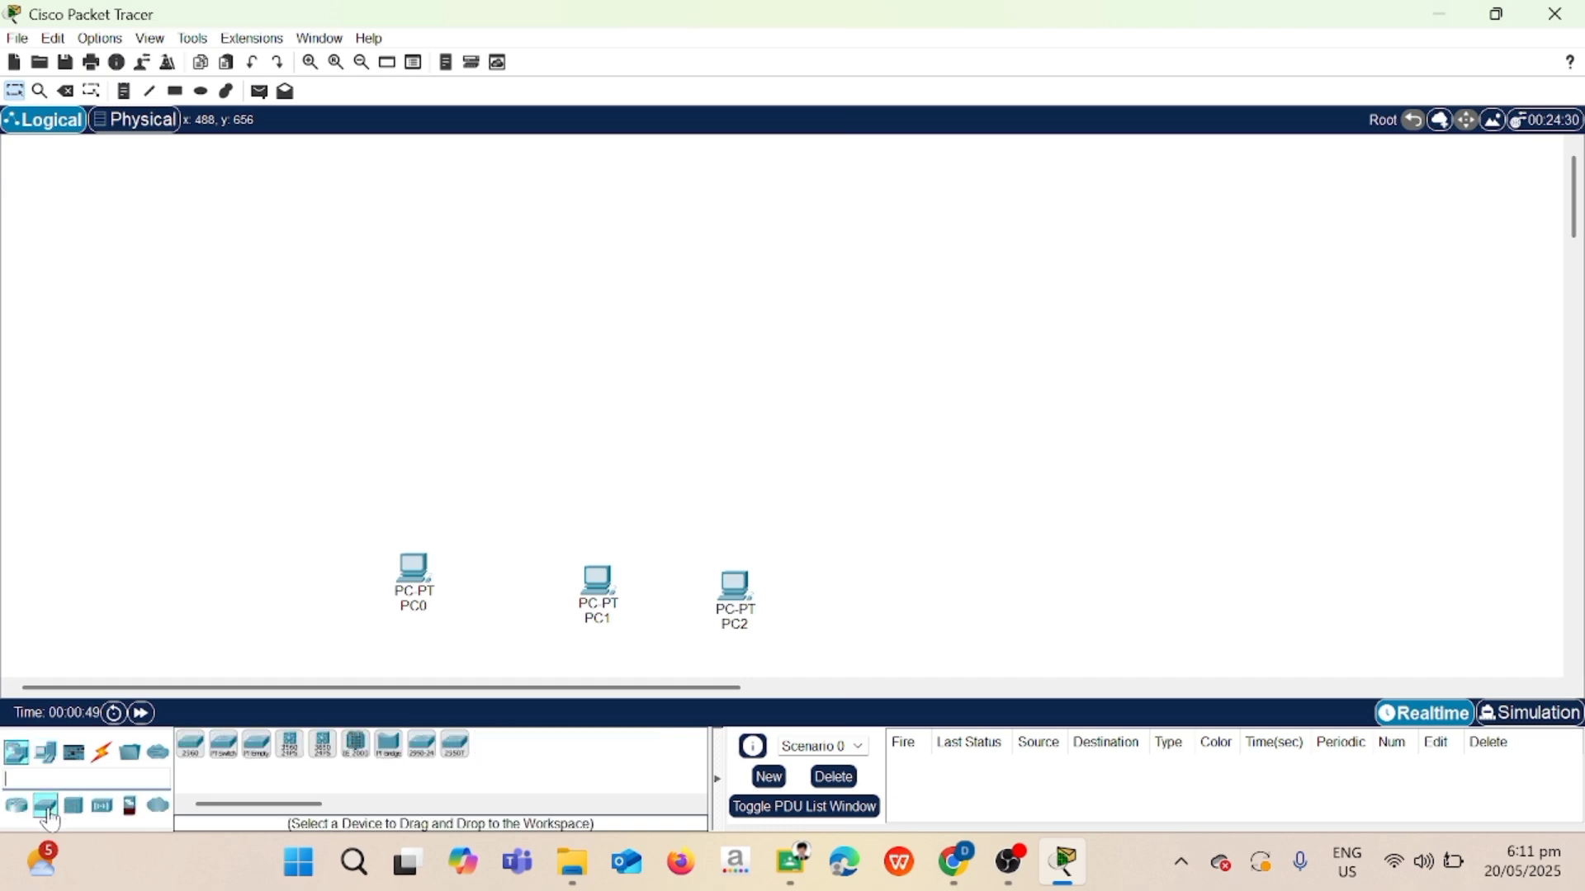
click(192, 745)
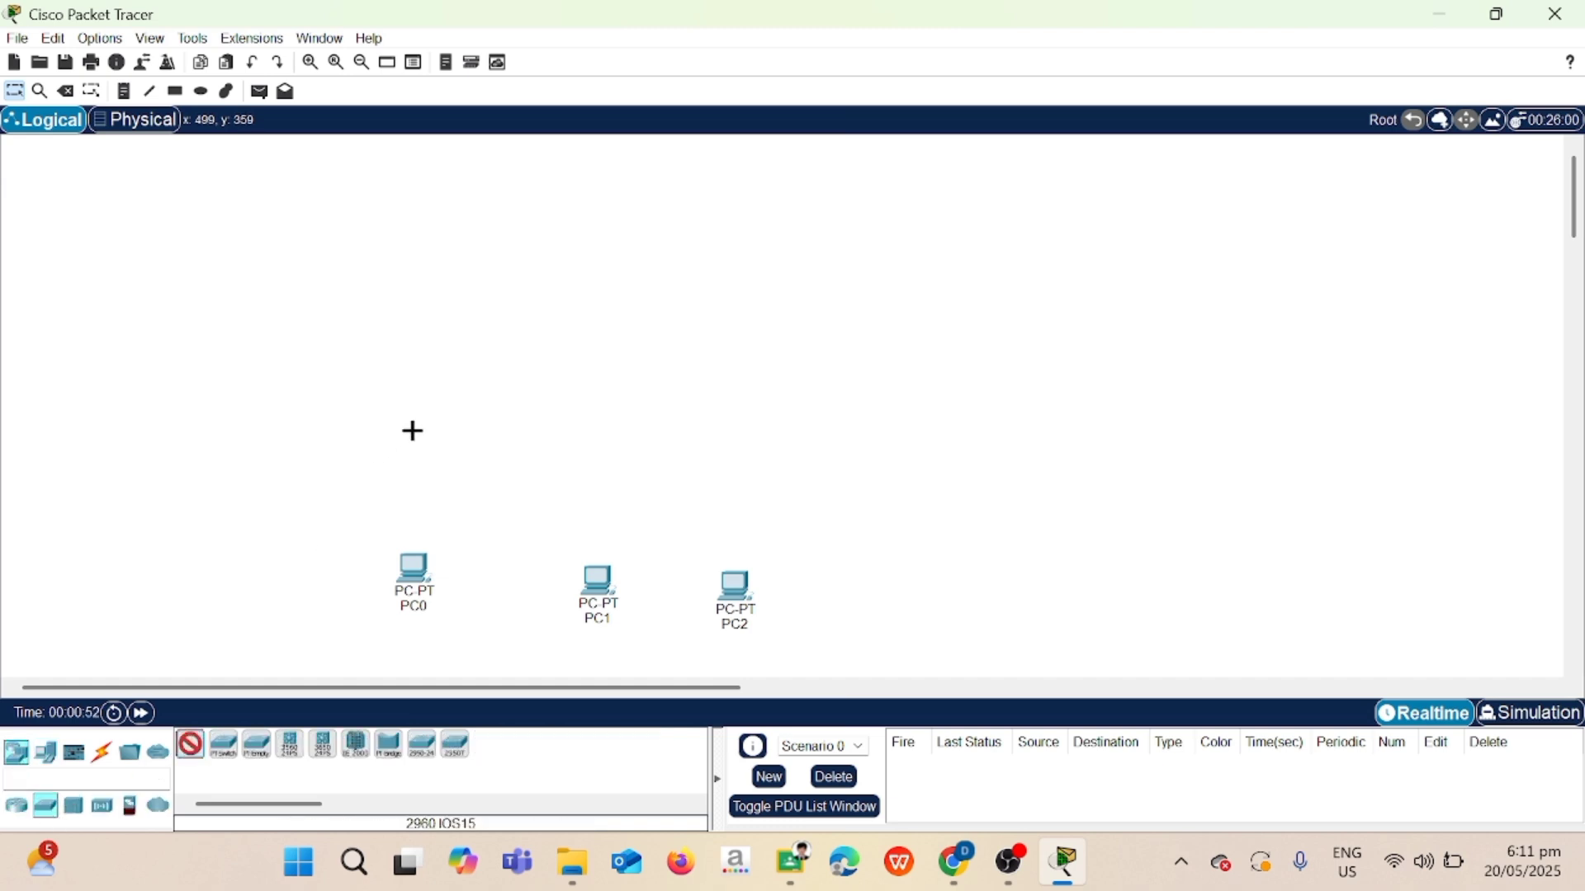
click(415, 429)
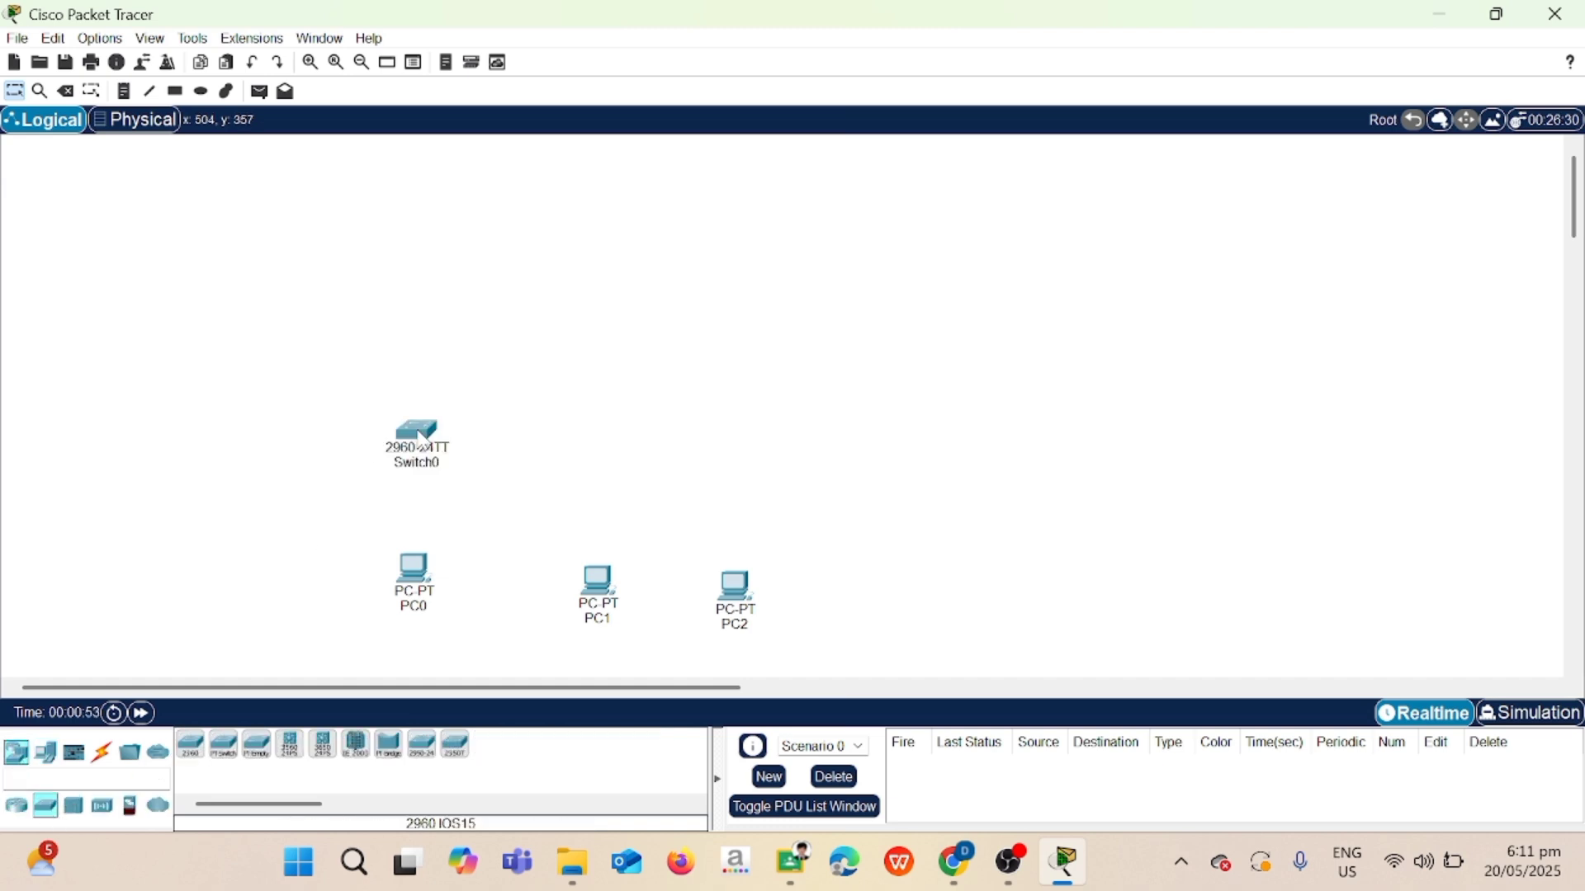
click(596, 493)
click(191, 745)
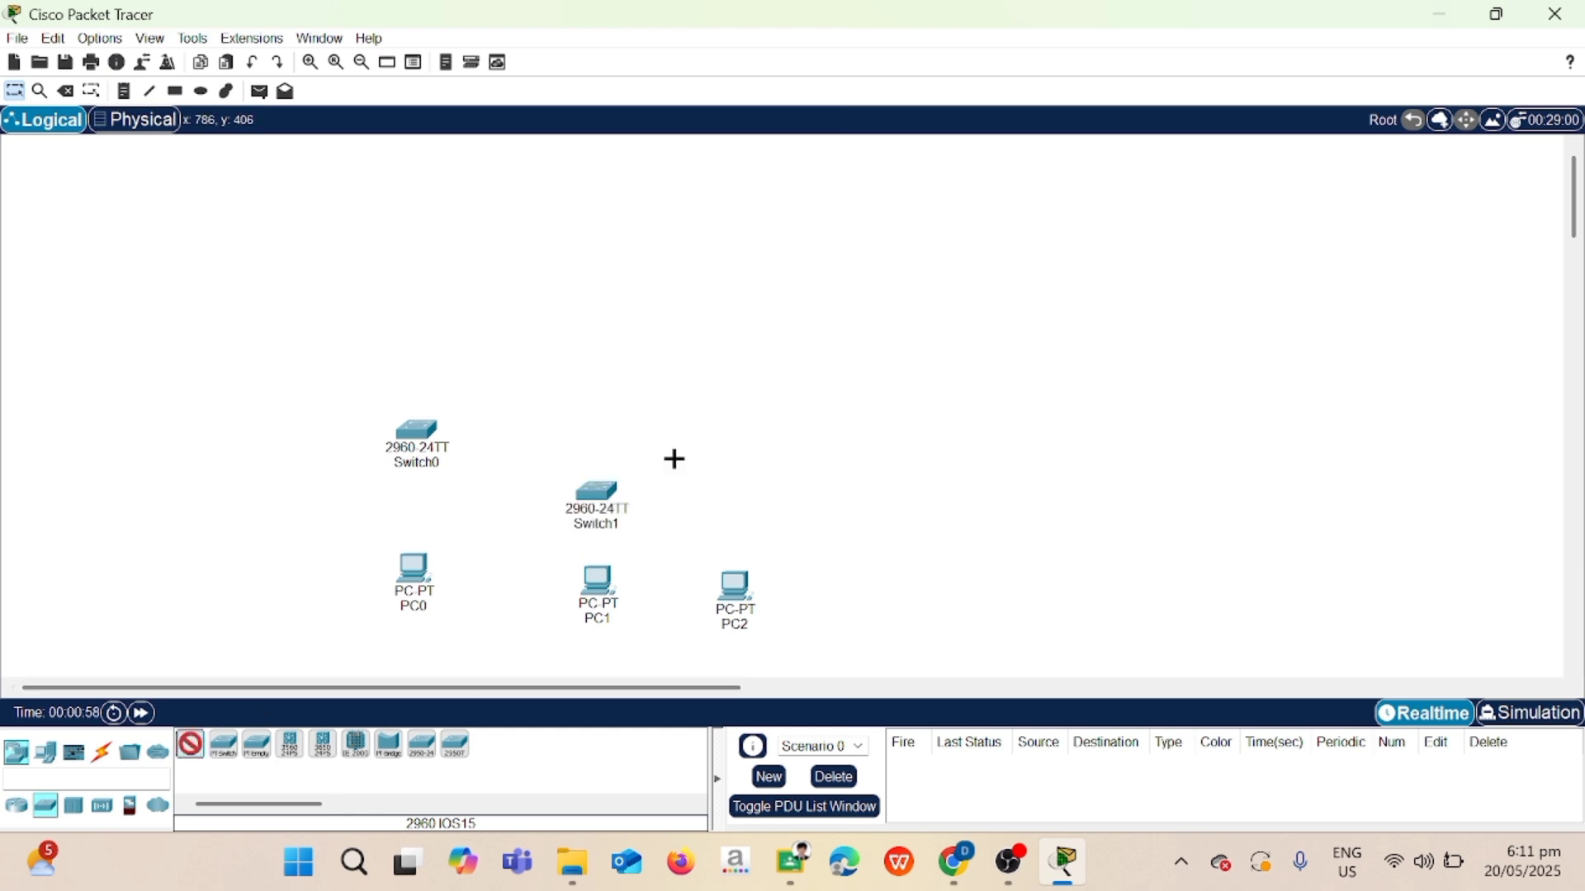
click(751, 438)
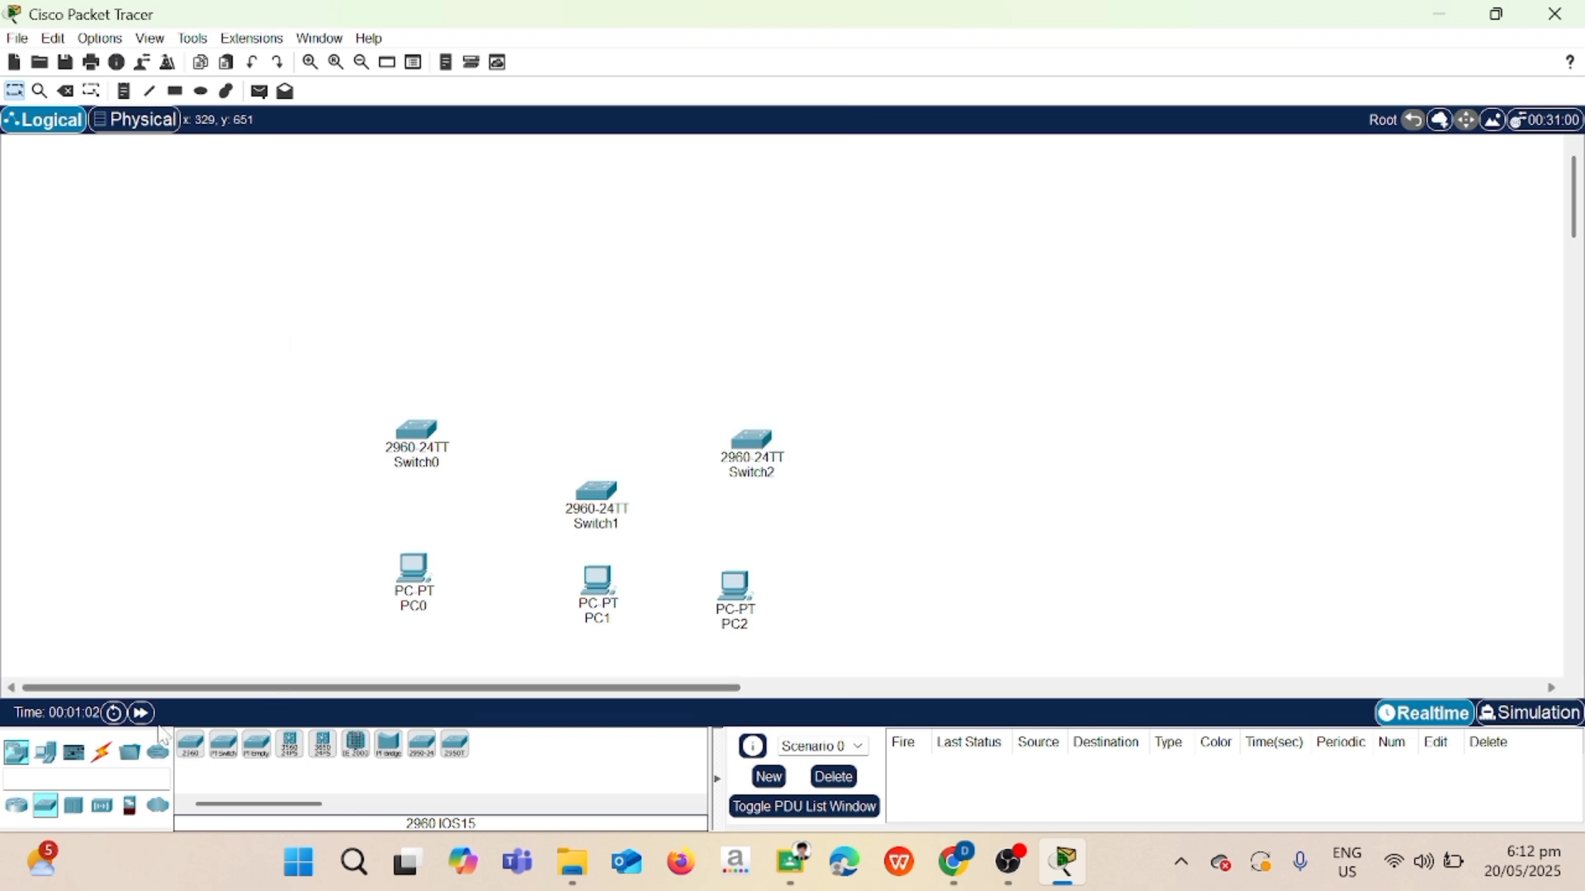
Connect PC0's FastEthernet0 to FastEthernet0/1 on Switch0 with a copper straight-through cable.
click(102, 753)
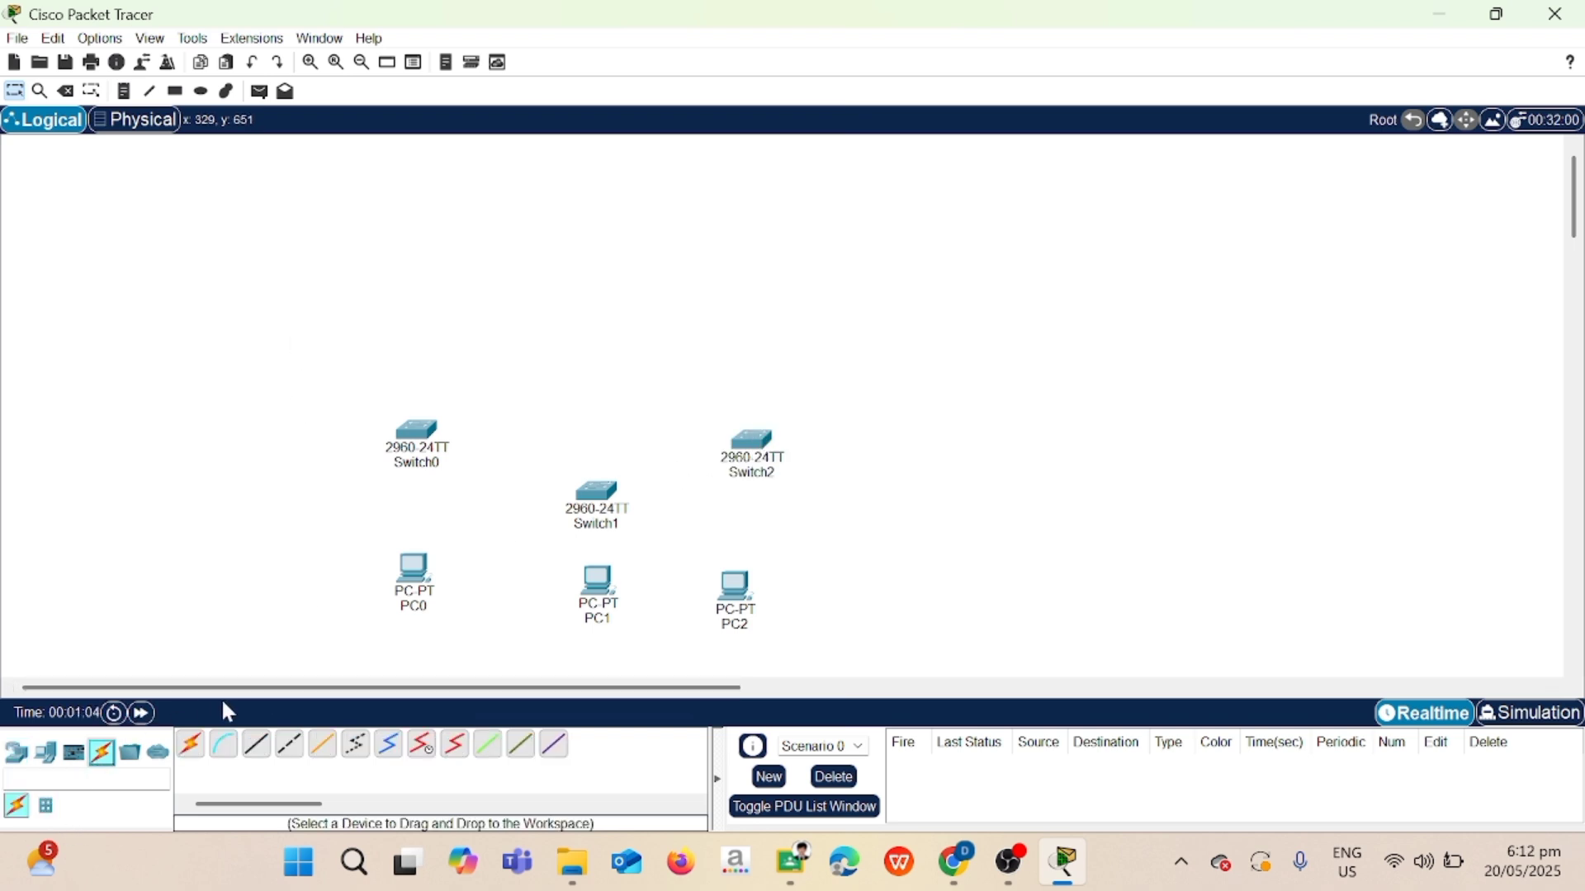
click(257, 745)
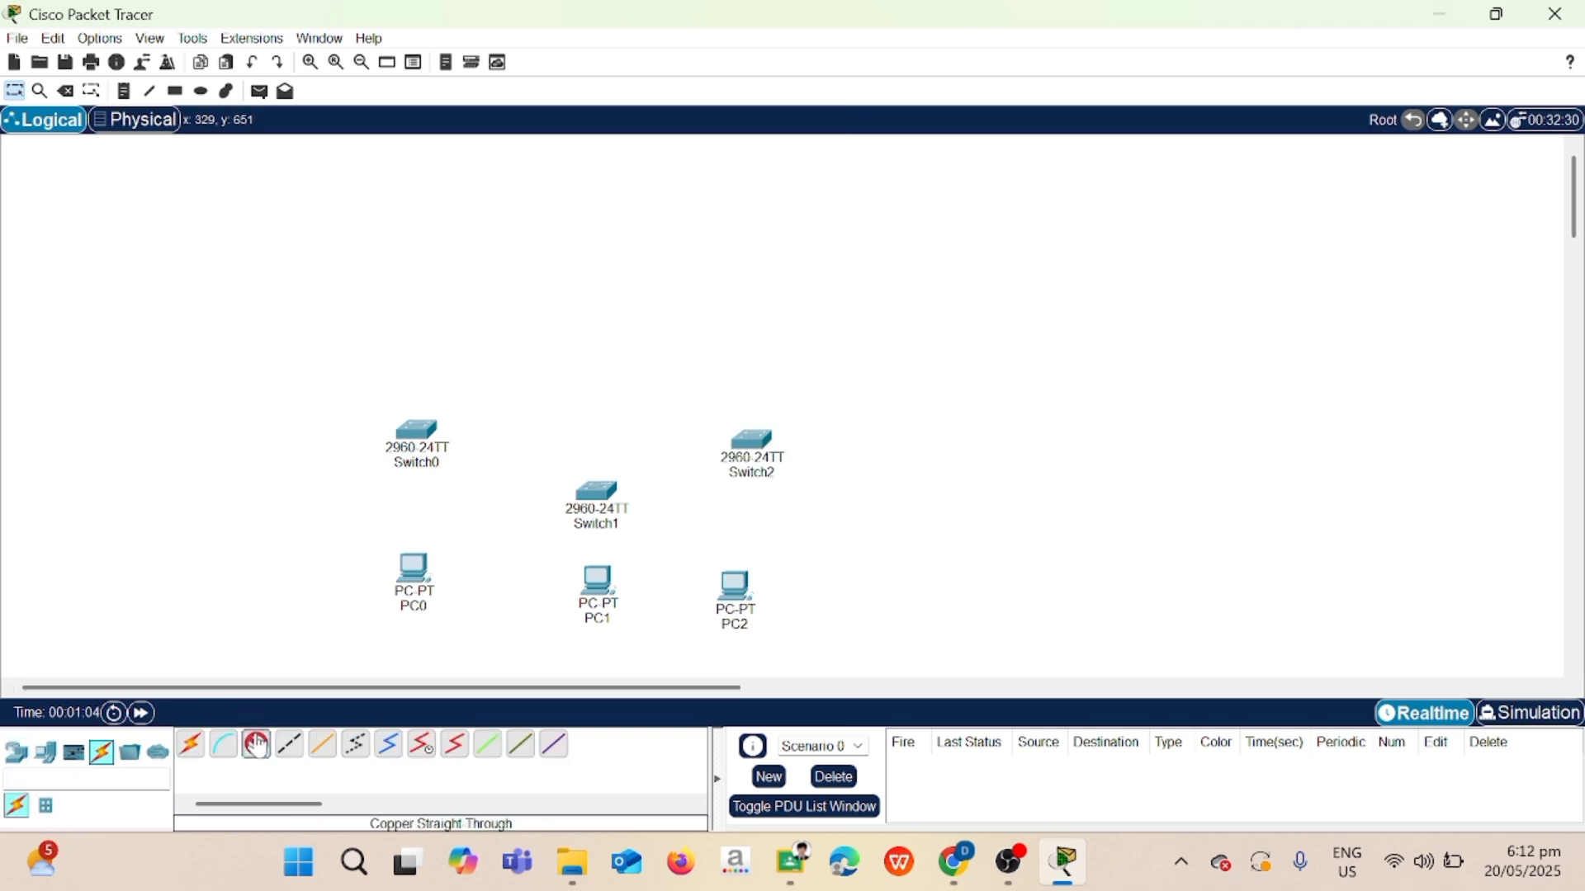
click(415, 574)
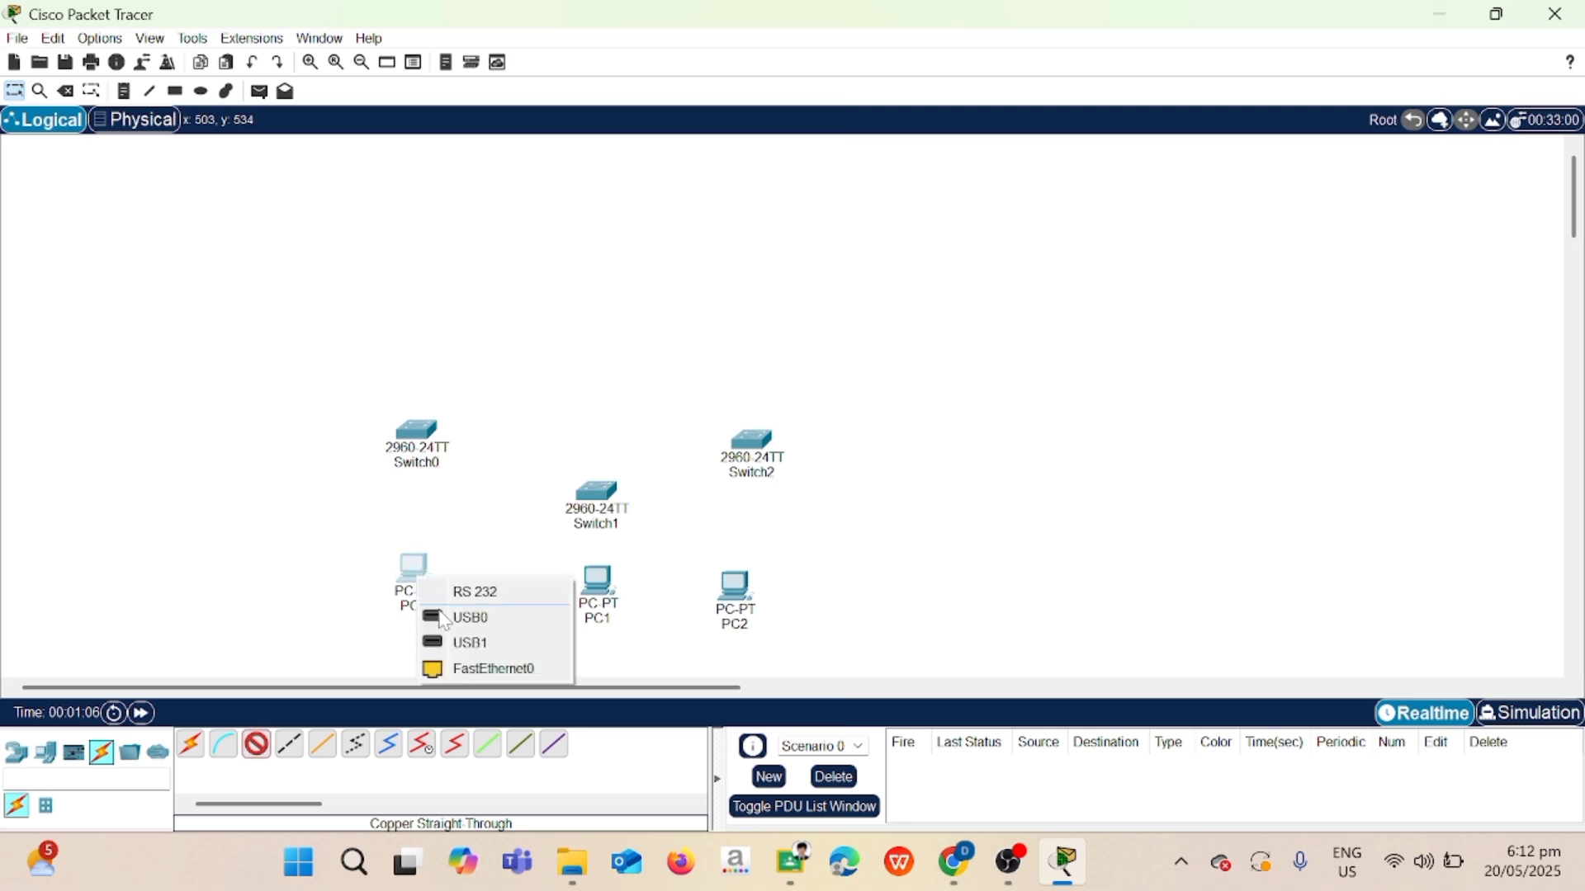
click(487, 667)
click(415, 430)
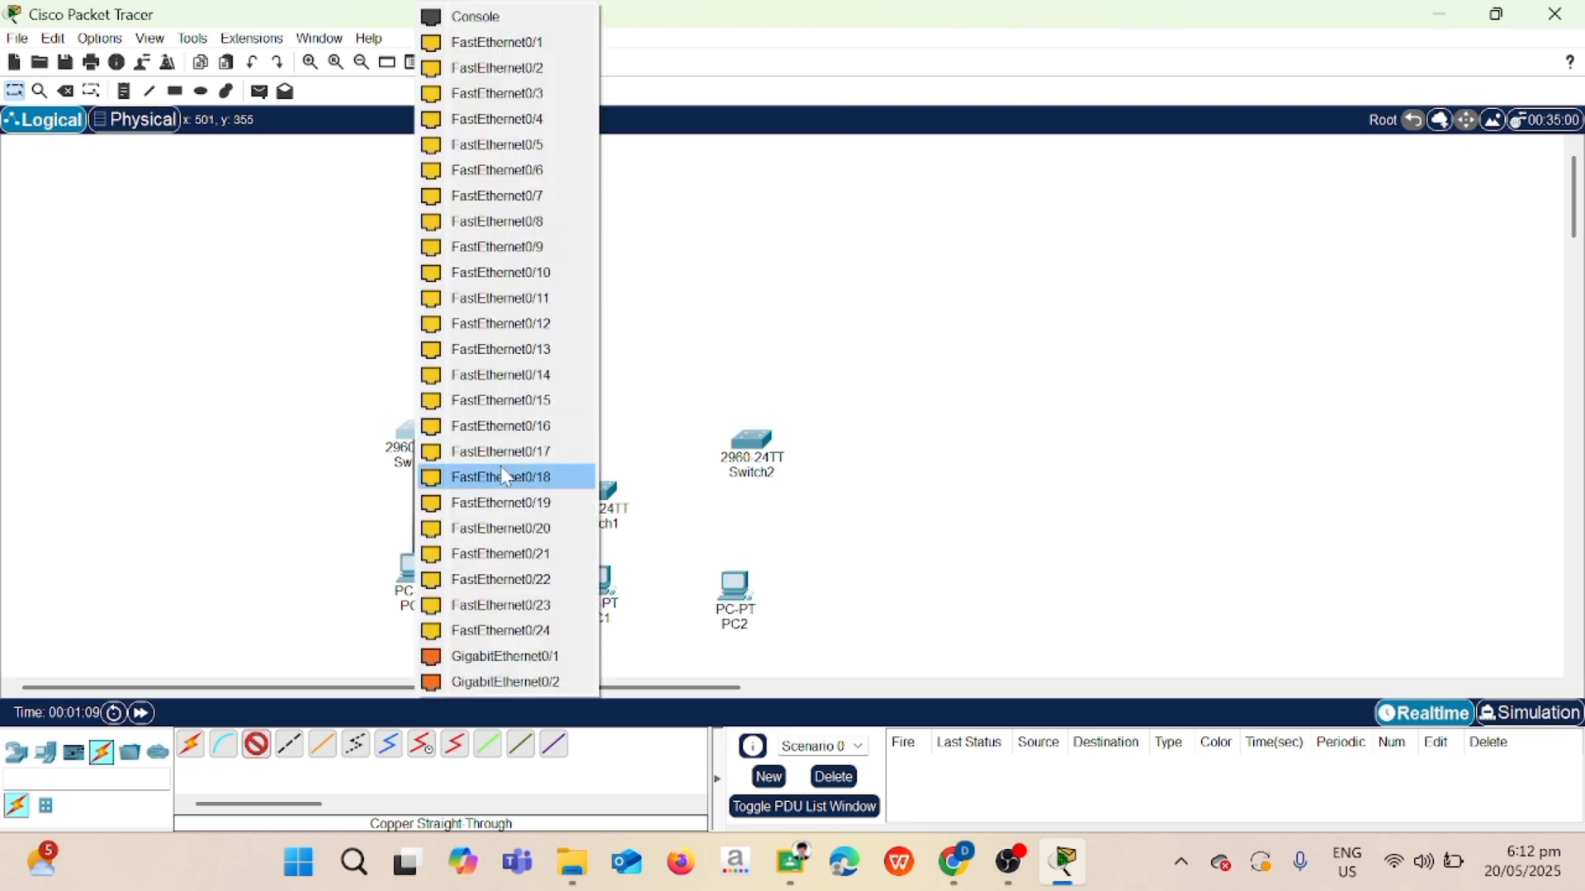
click(562, 53)
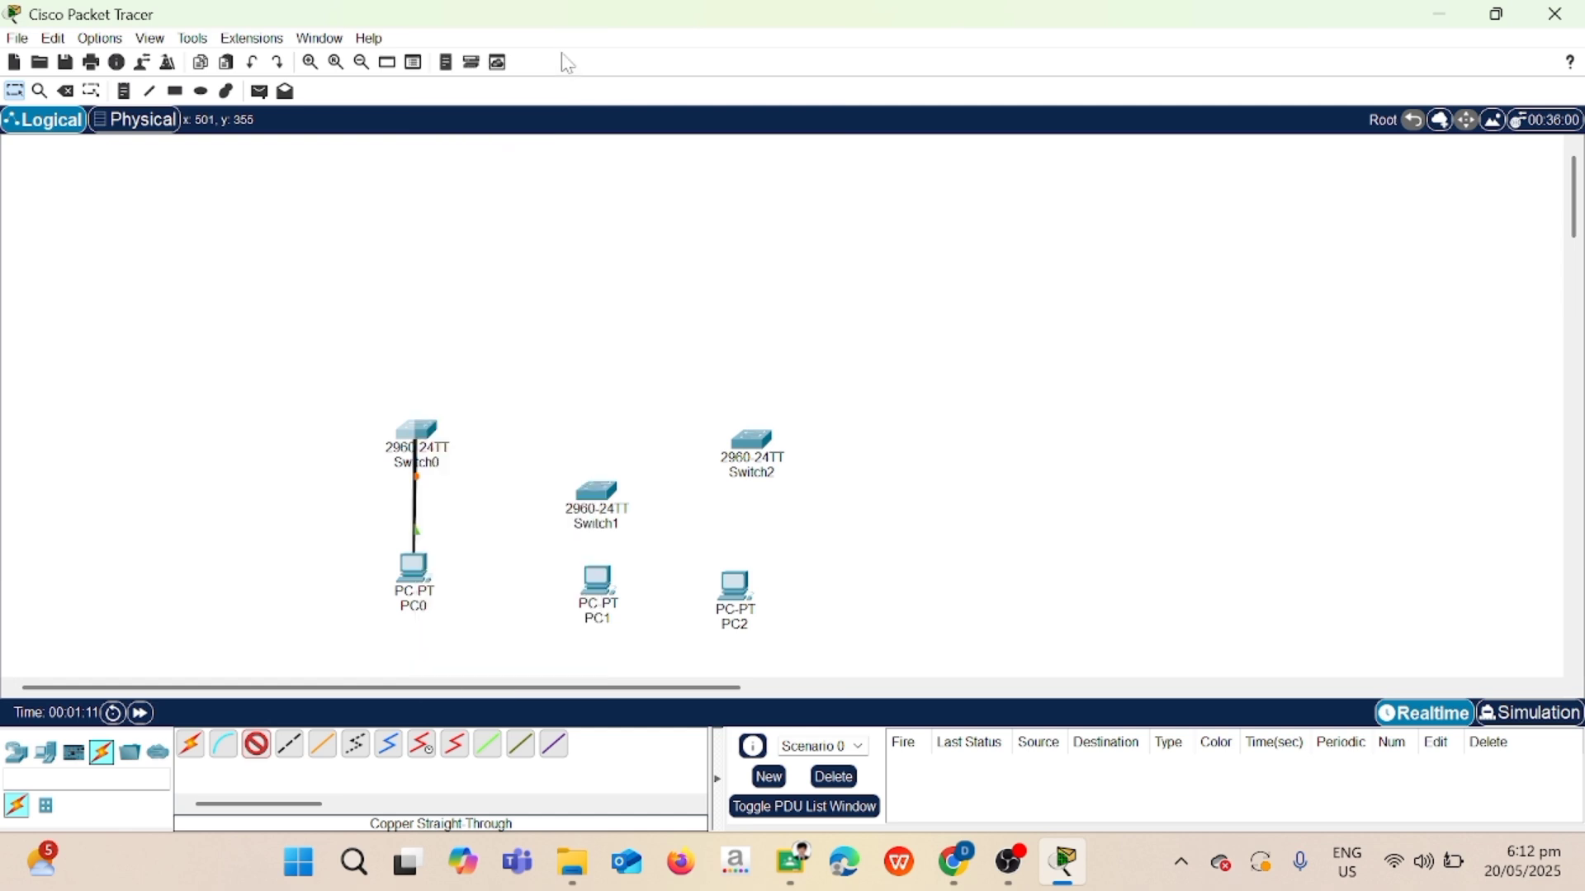
Connect PC1's FastEthernet0 to FastEthernet0/1 on Switch1 with a copper straight-through cable.
click(257, 743)
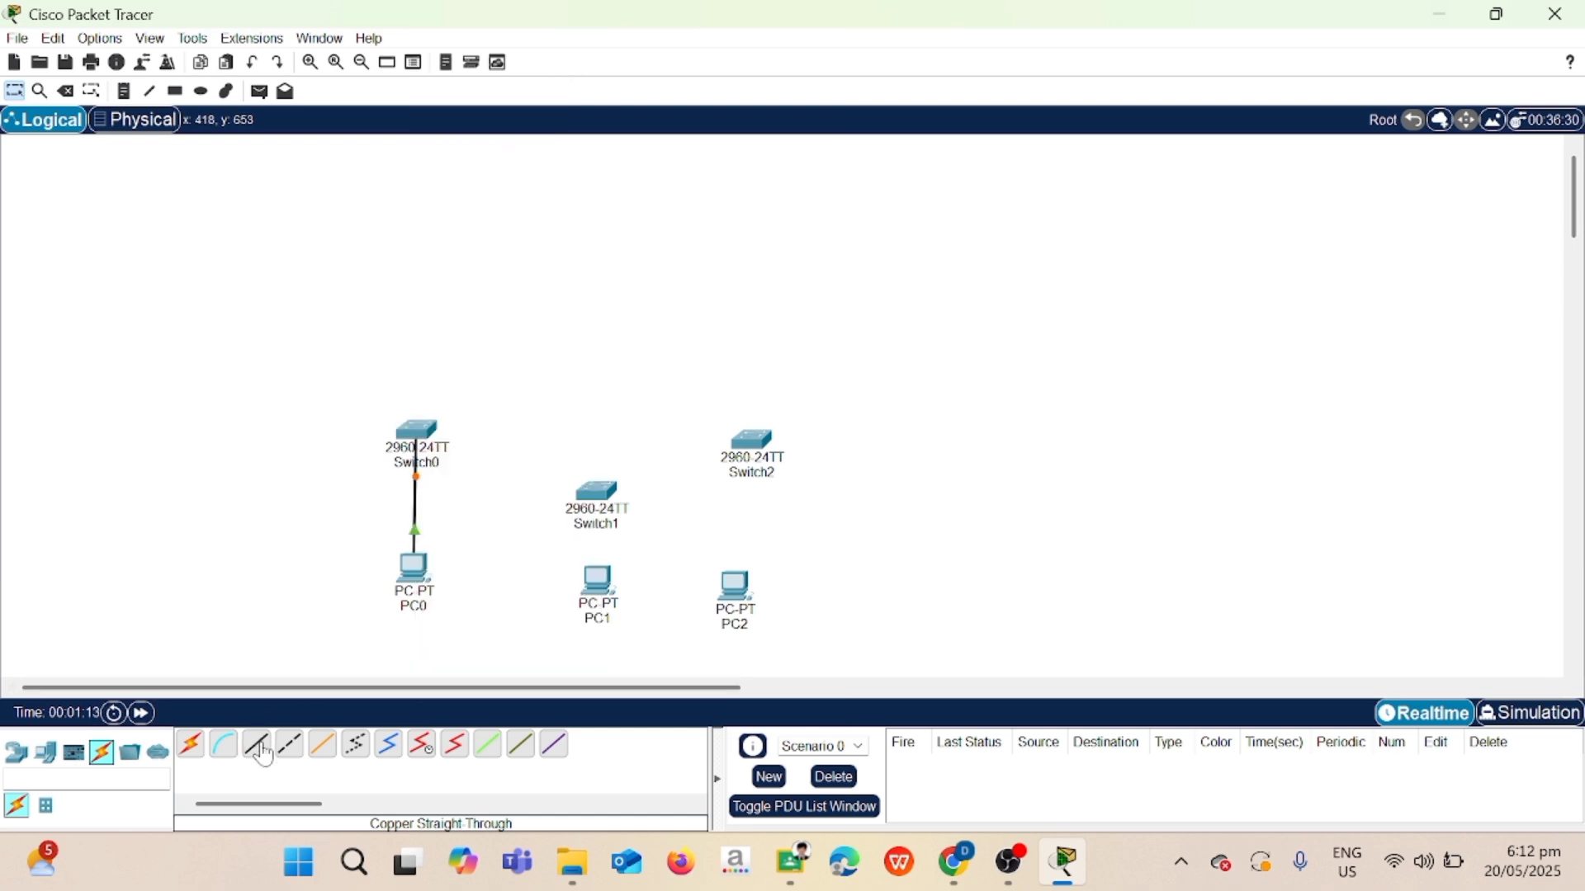
click(609, 584)
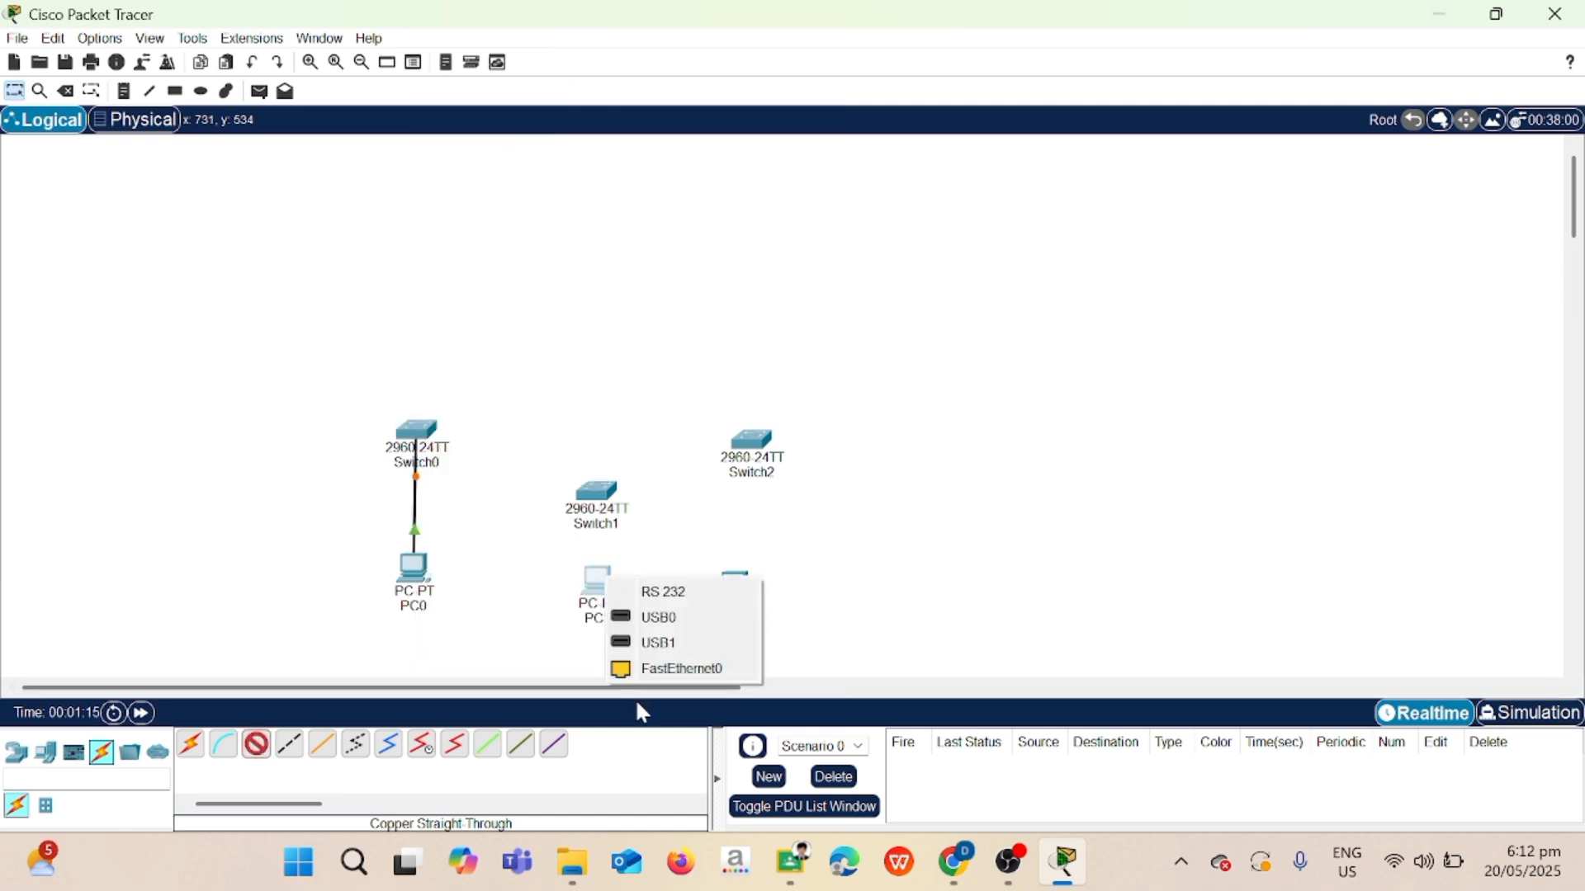
click(656, 668)
click(605, 489)
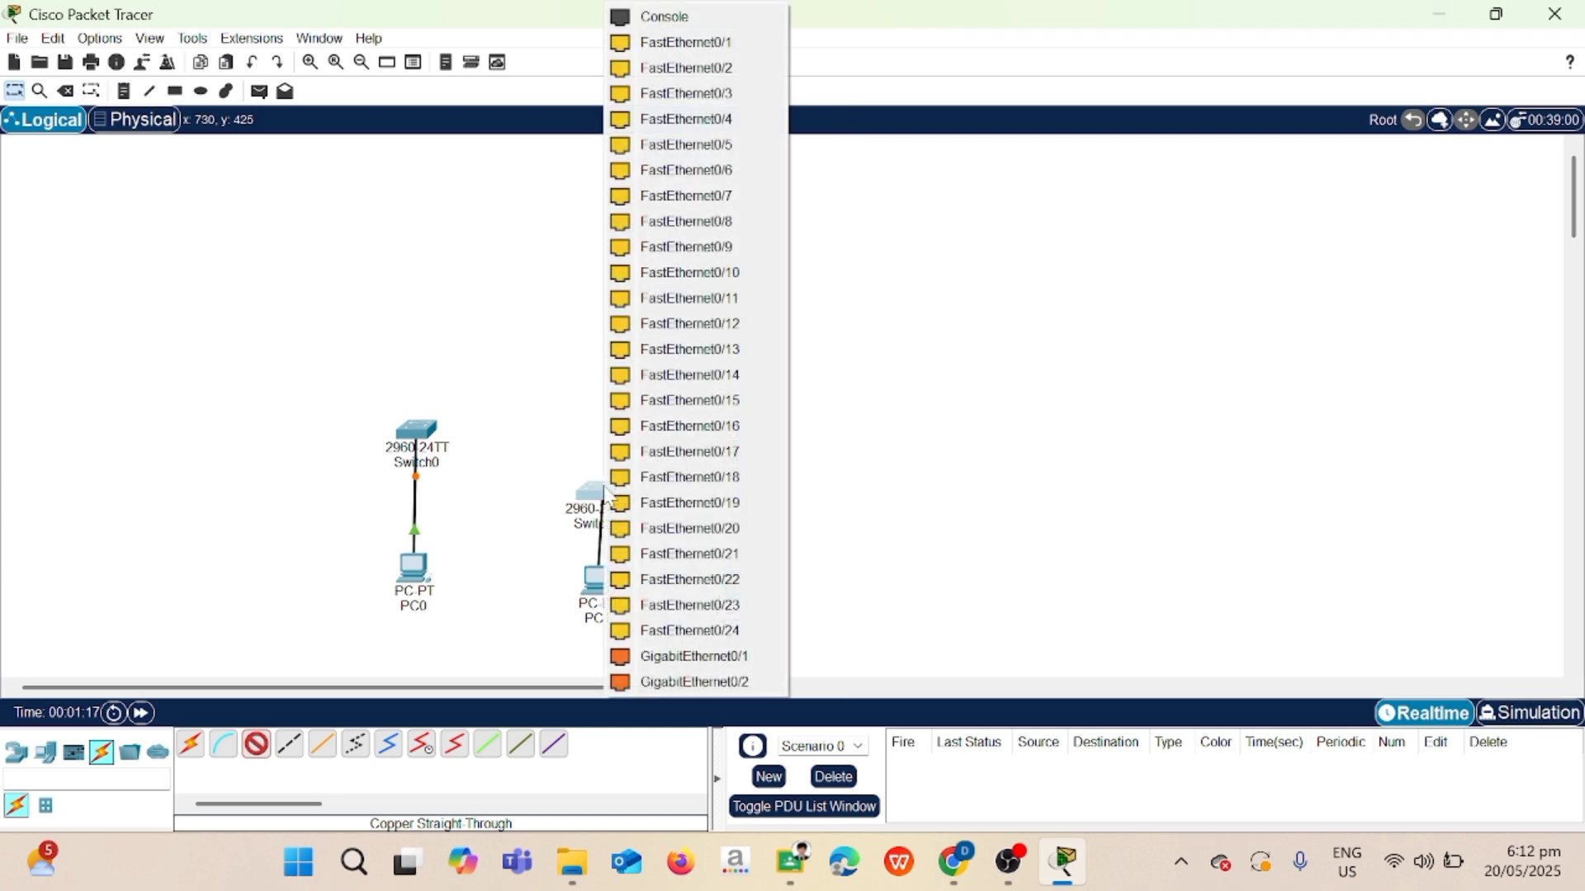
click(745, 41)
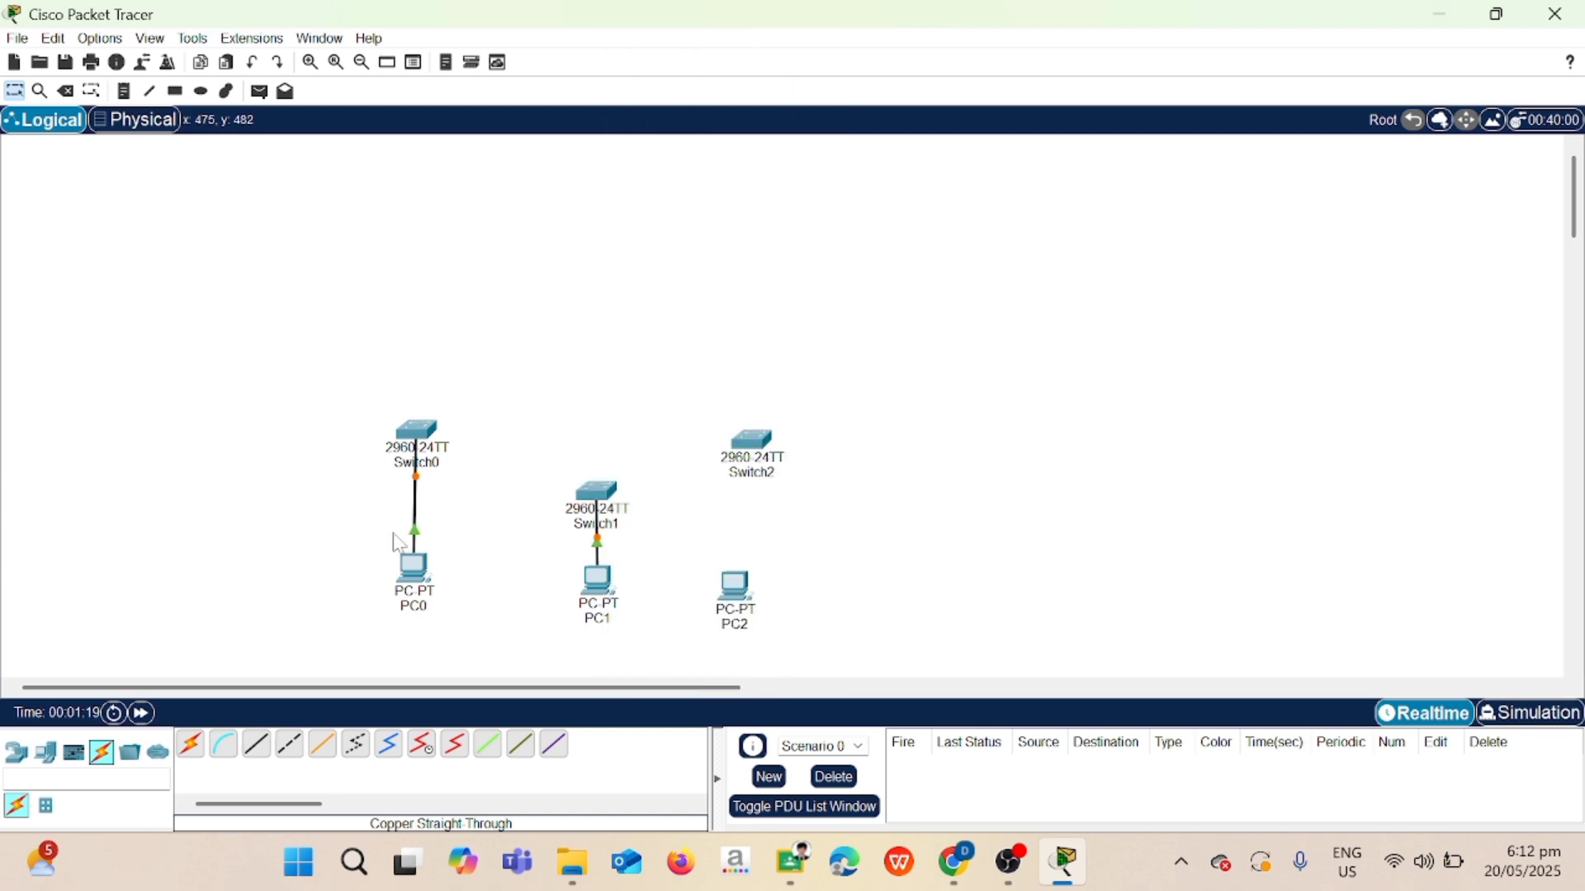
Connect PC2's FastEthernet port to FastEthernet0/1 on Switch2 with a copper straight-through cable.
click(256, 744)
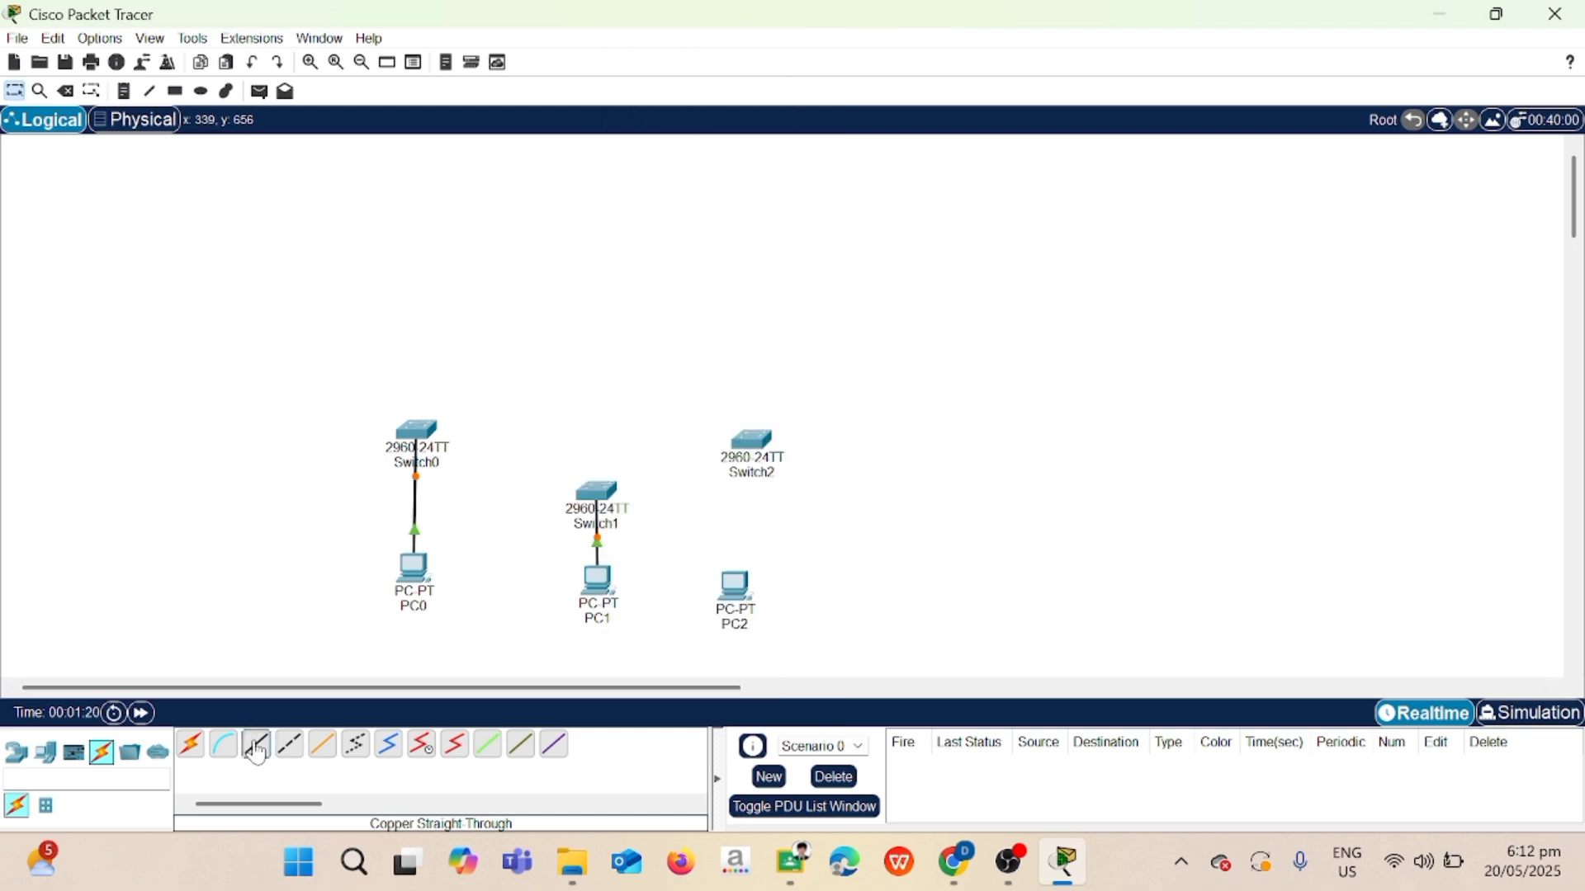
click(733, 601)
click(789, 695)
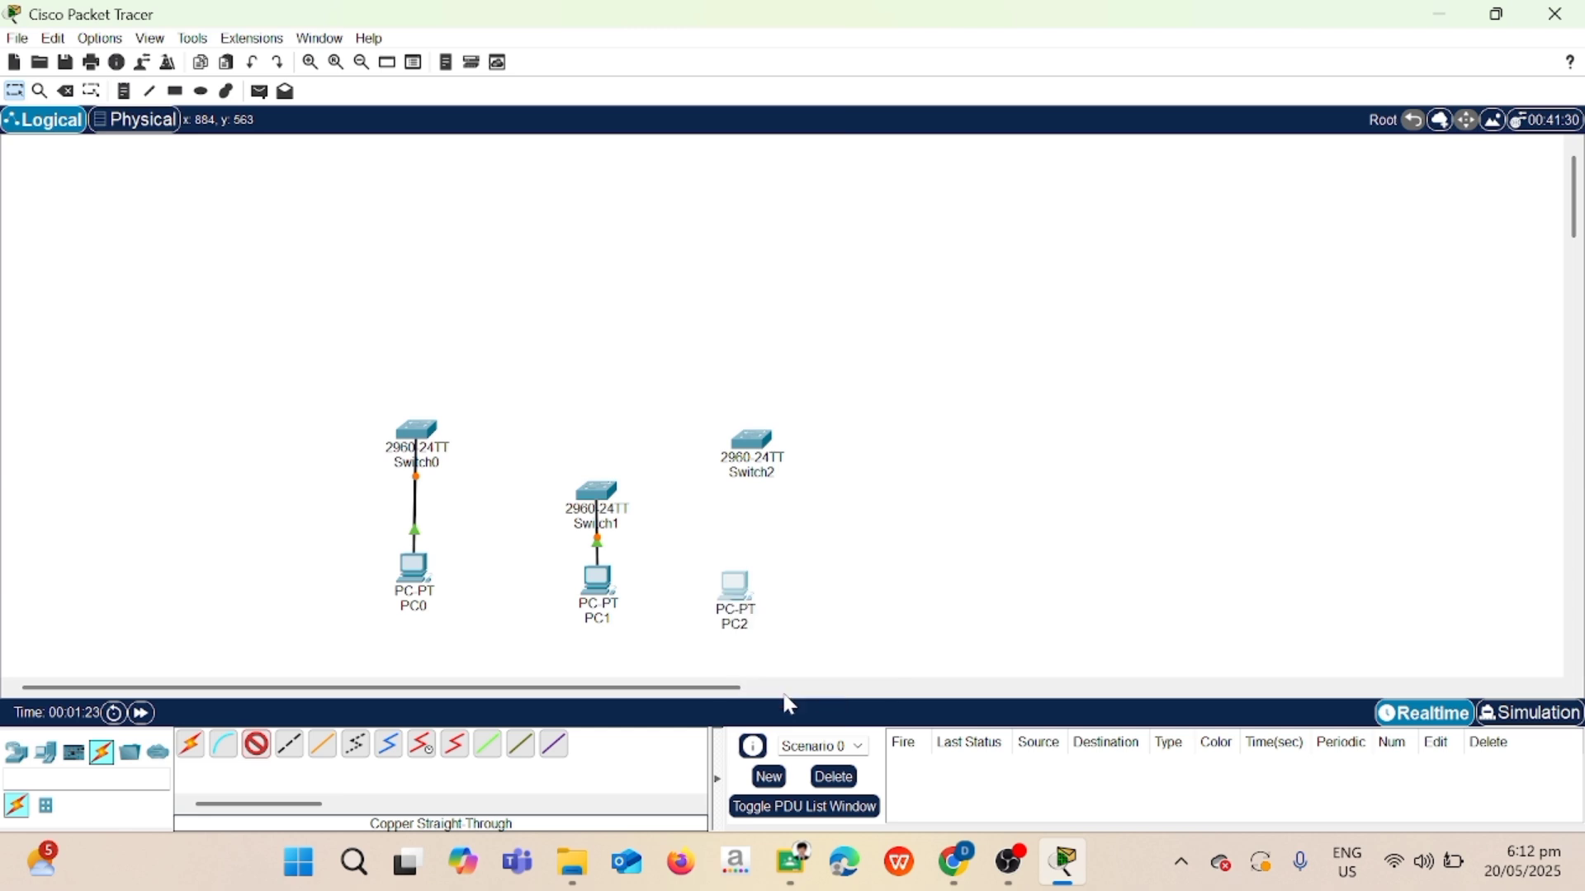
click(751, 444)
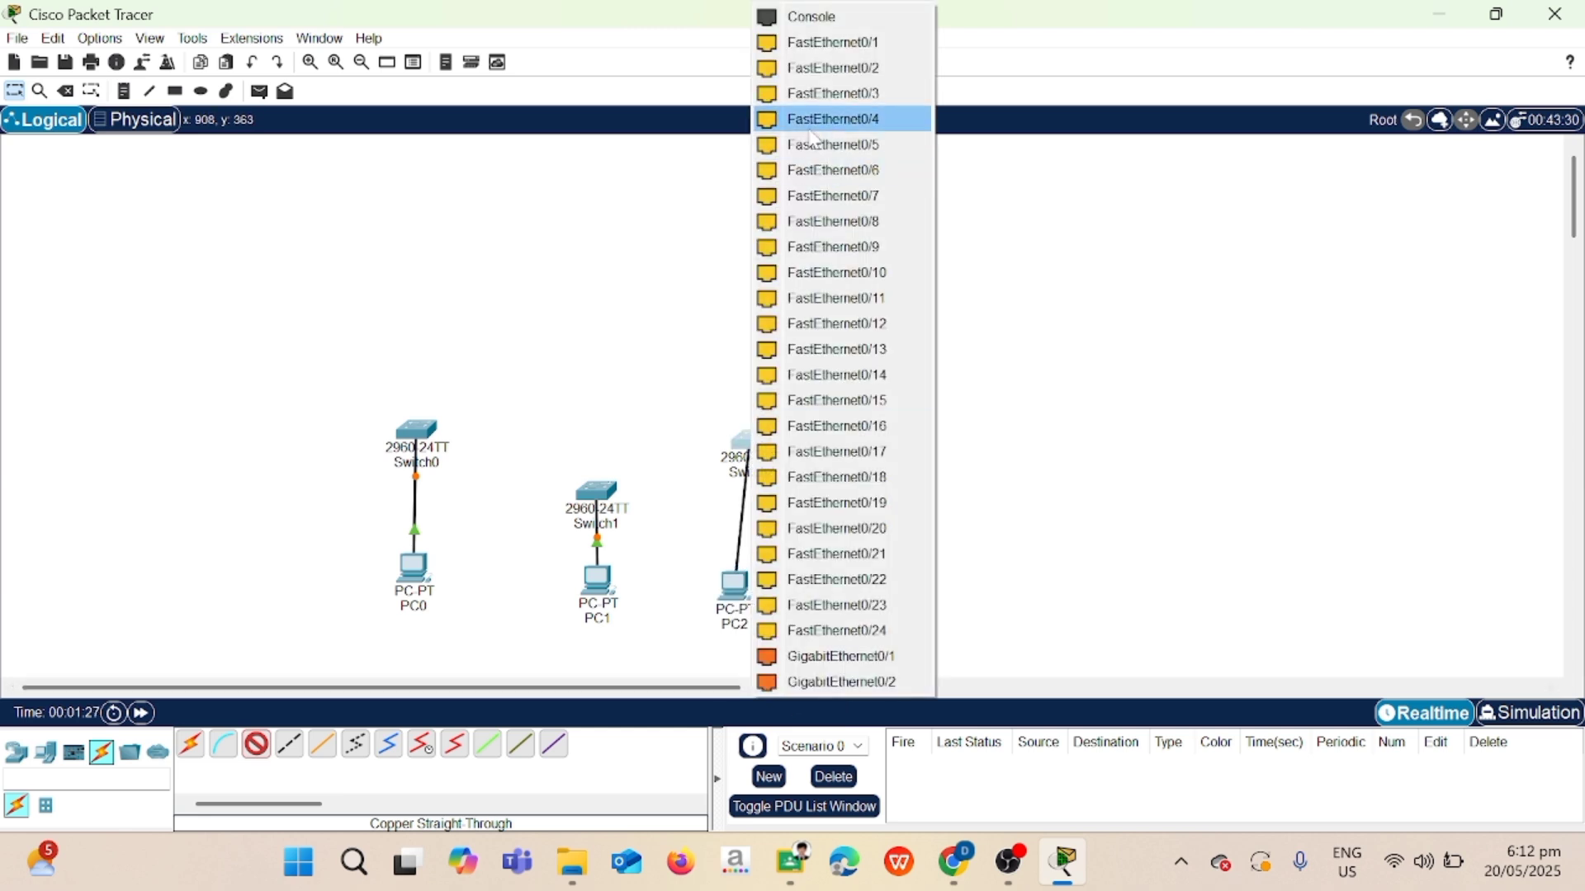
click(823, 43)
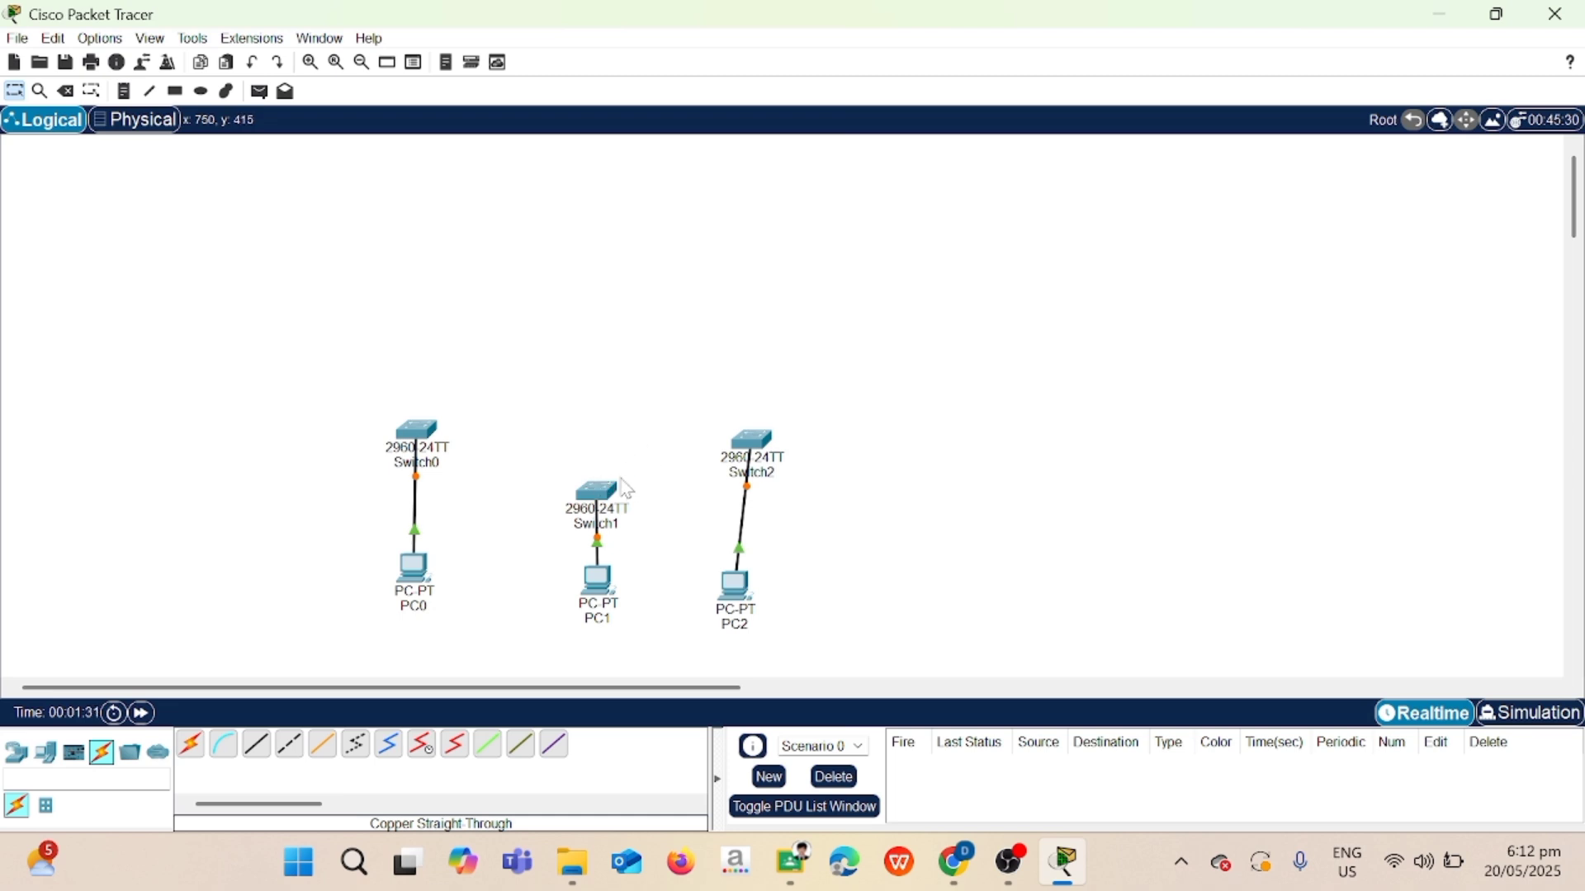
Move the three switches higher above their PCs, keeping Switch1 lower than the outer two, and align PC2 beneath Switch2.
drag(600, 502, 600, 441)
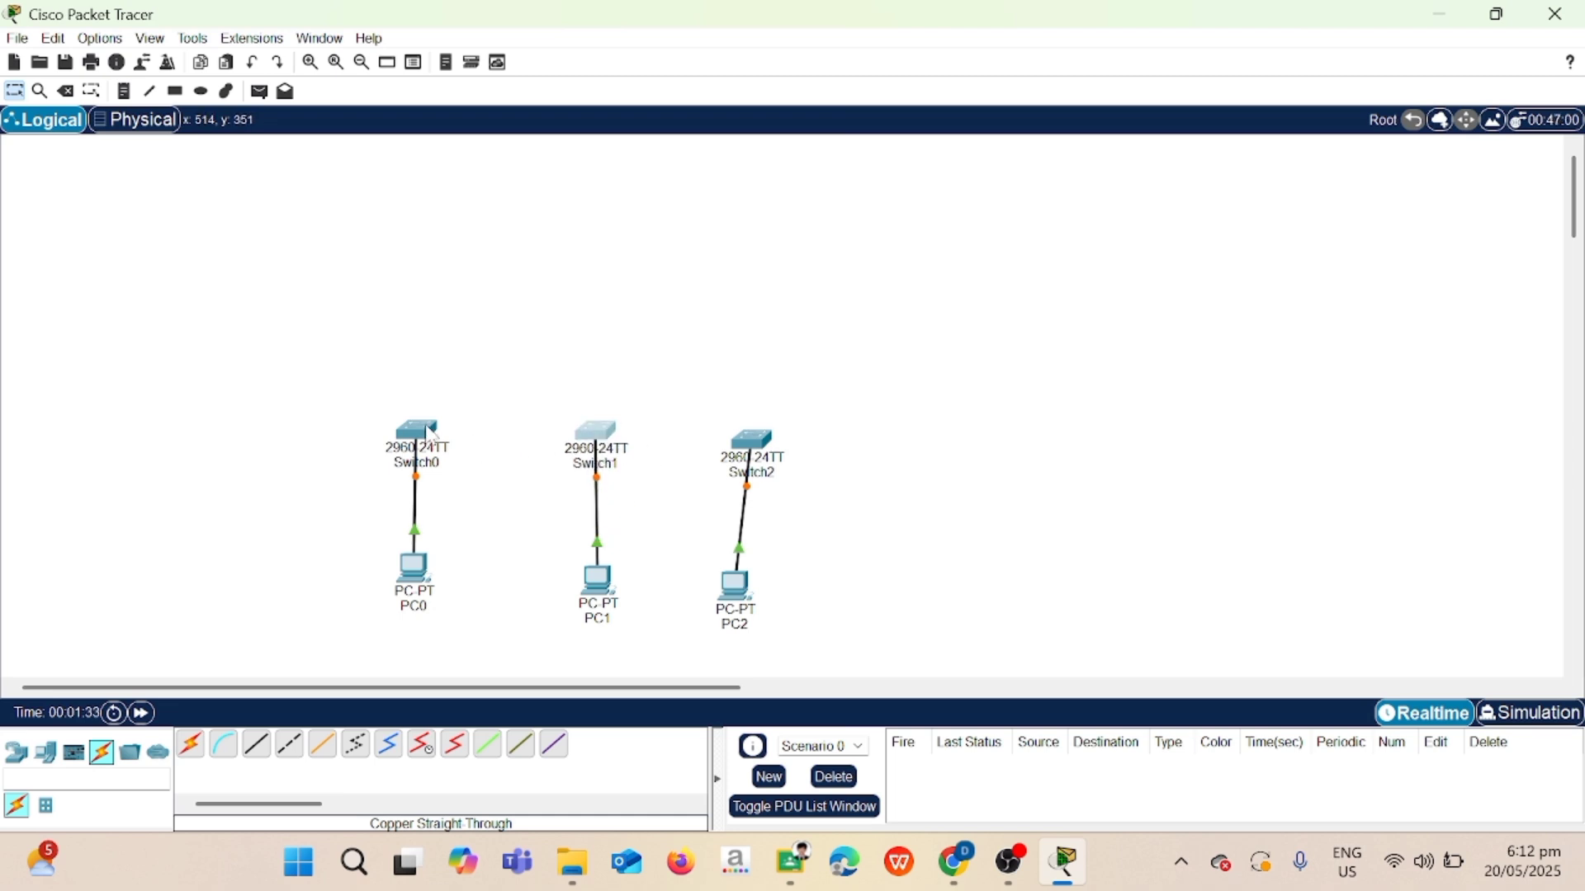
drag(428, 428, 426, 357)
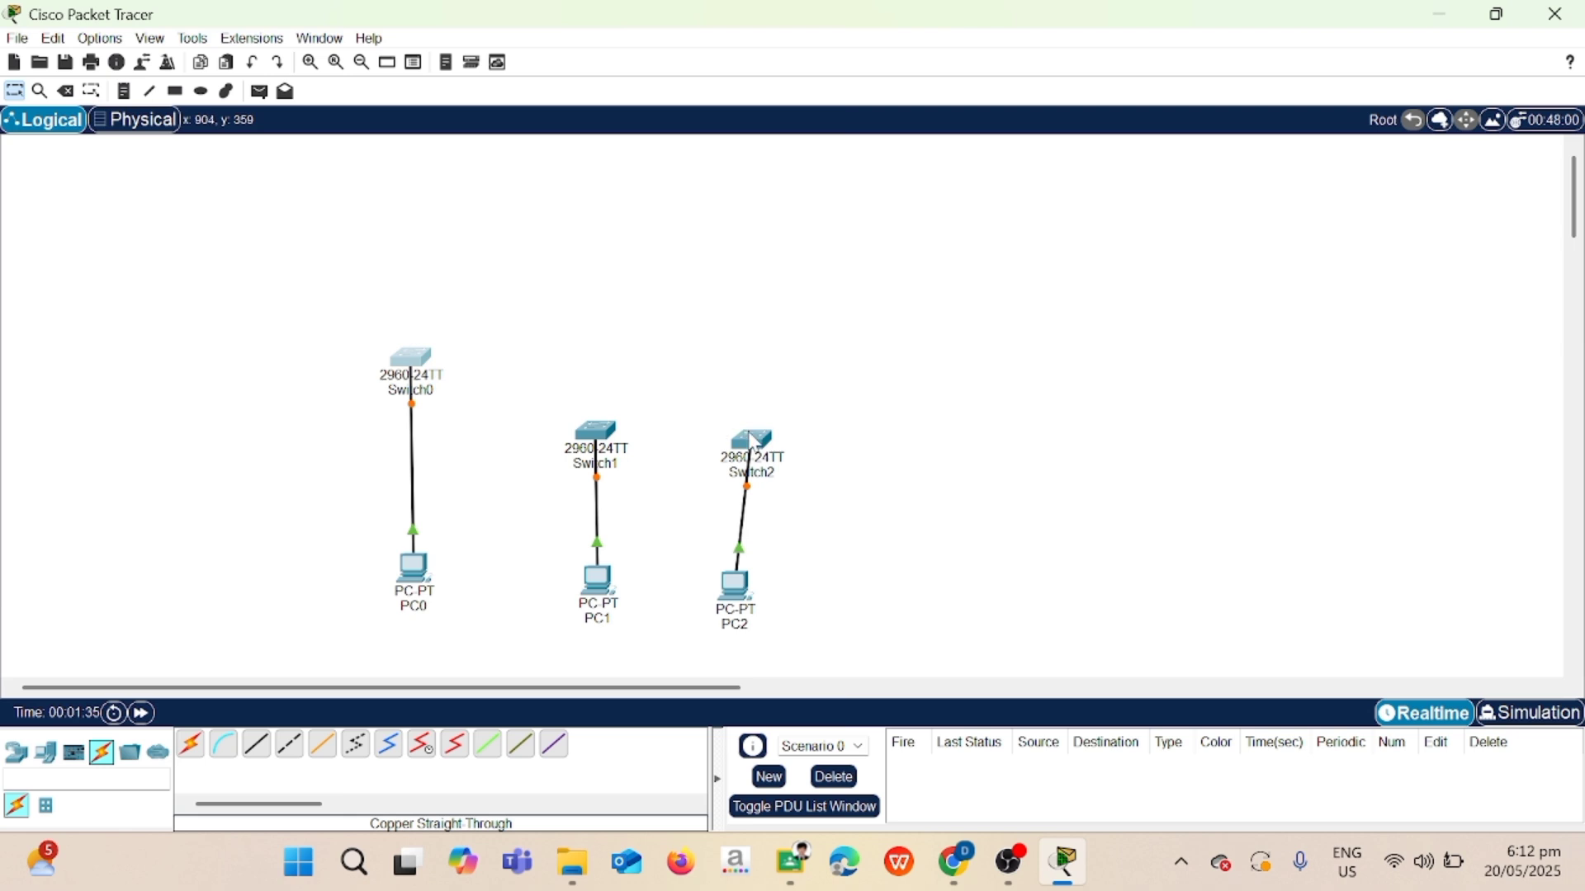
drag(752, 446, 740, 345)
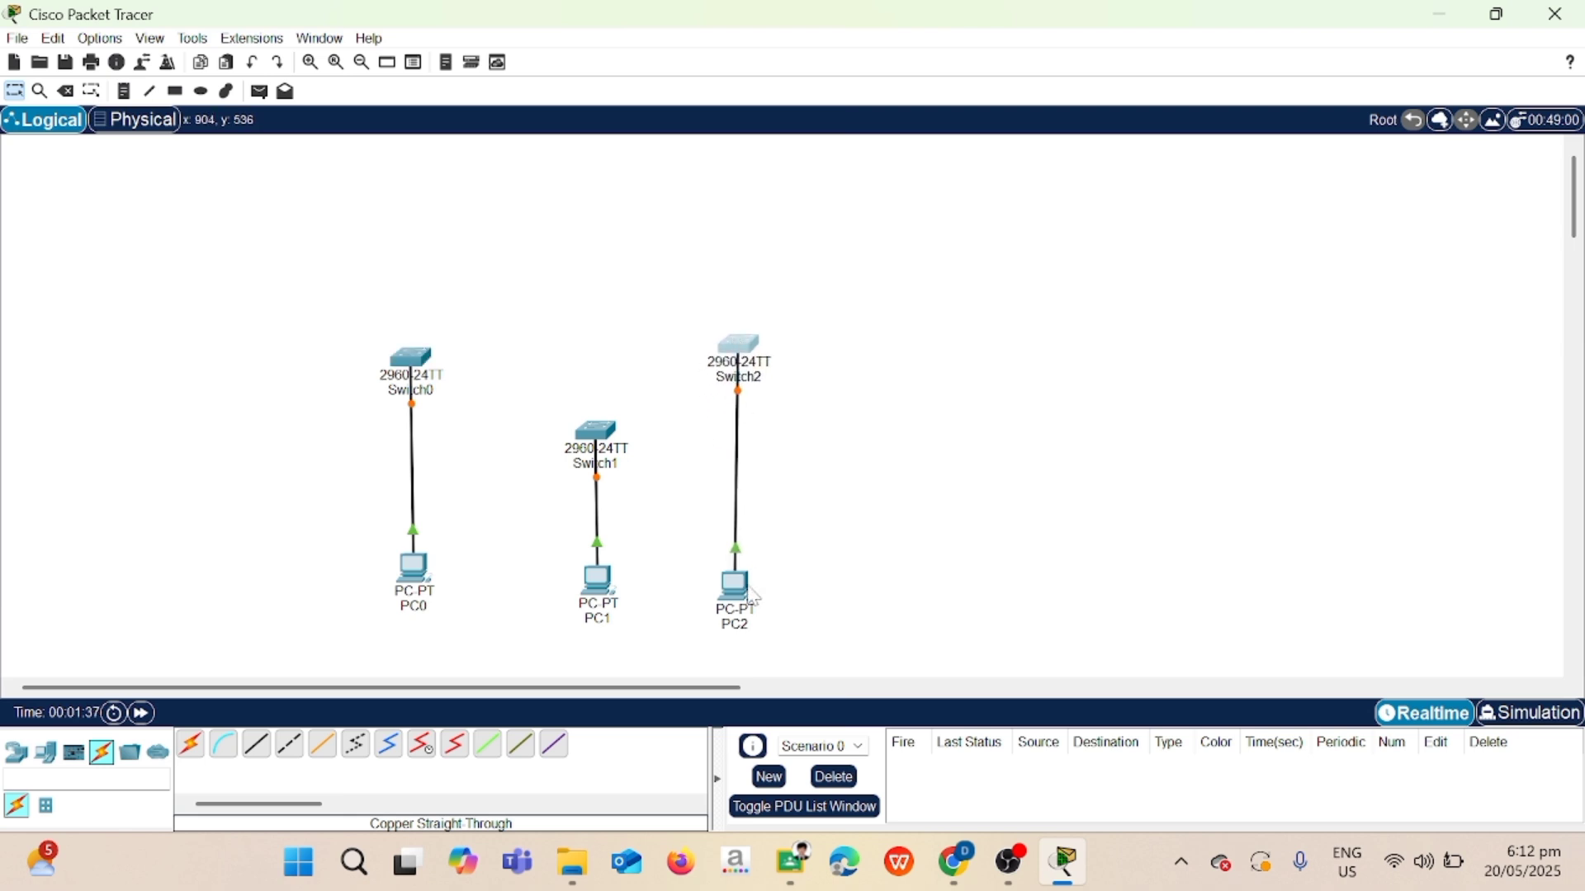
drag(745, 605, 752, 593)
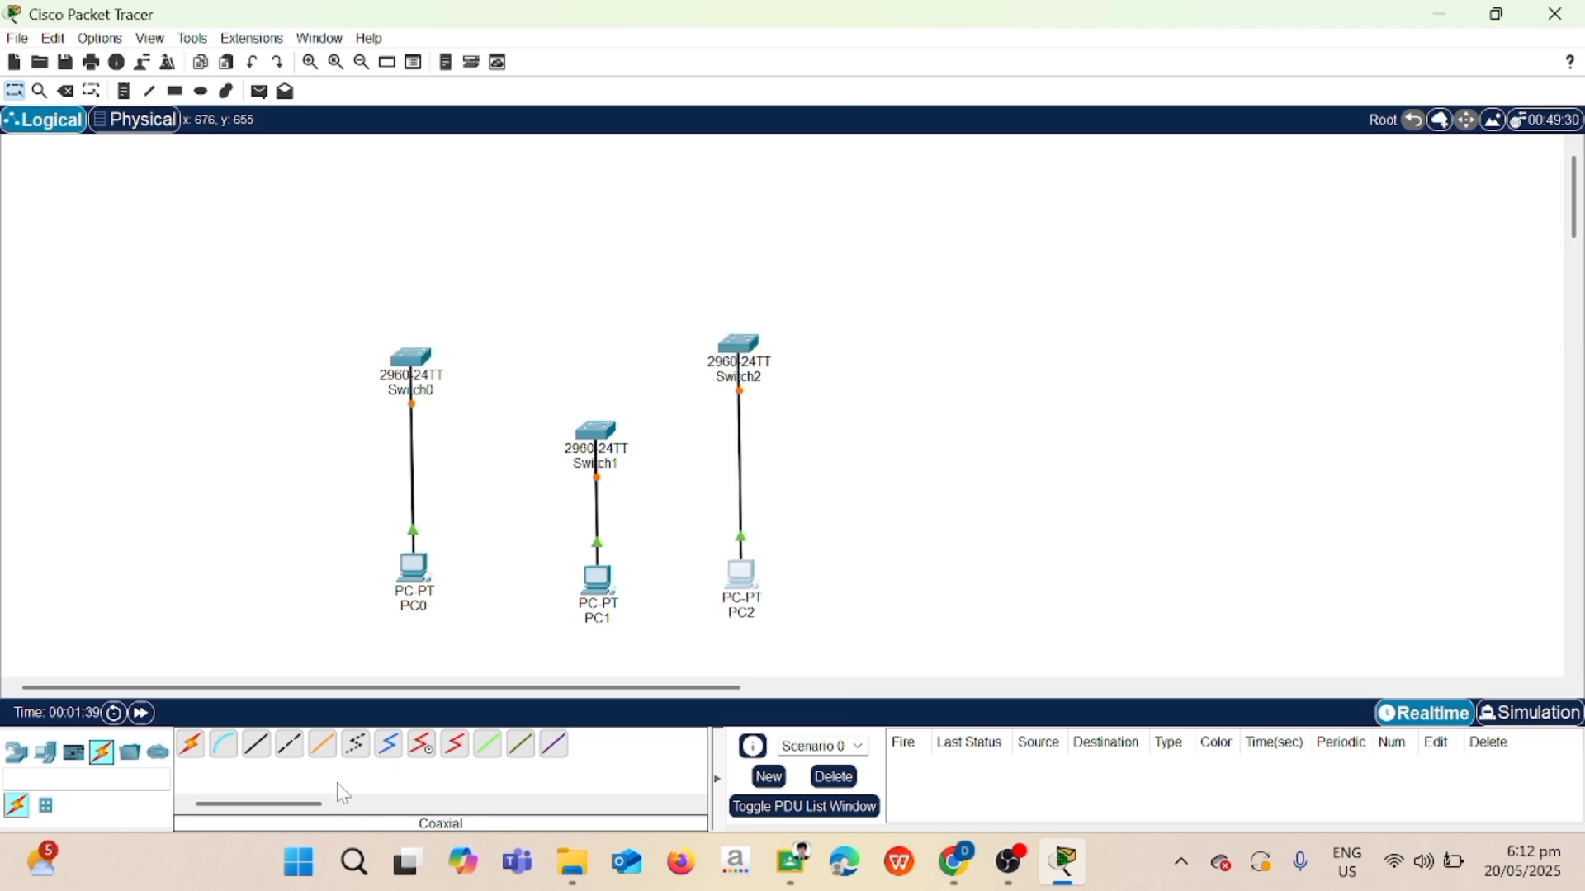
Link Switch0 and Switch1 with a copper cross-over cable, using FastEthernet0/24 on both switches.
click(288, 743)
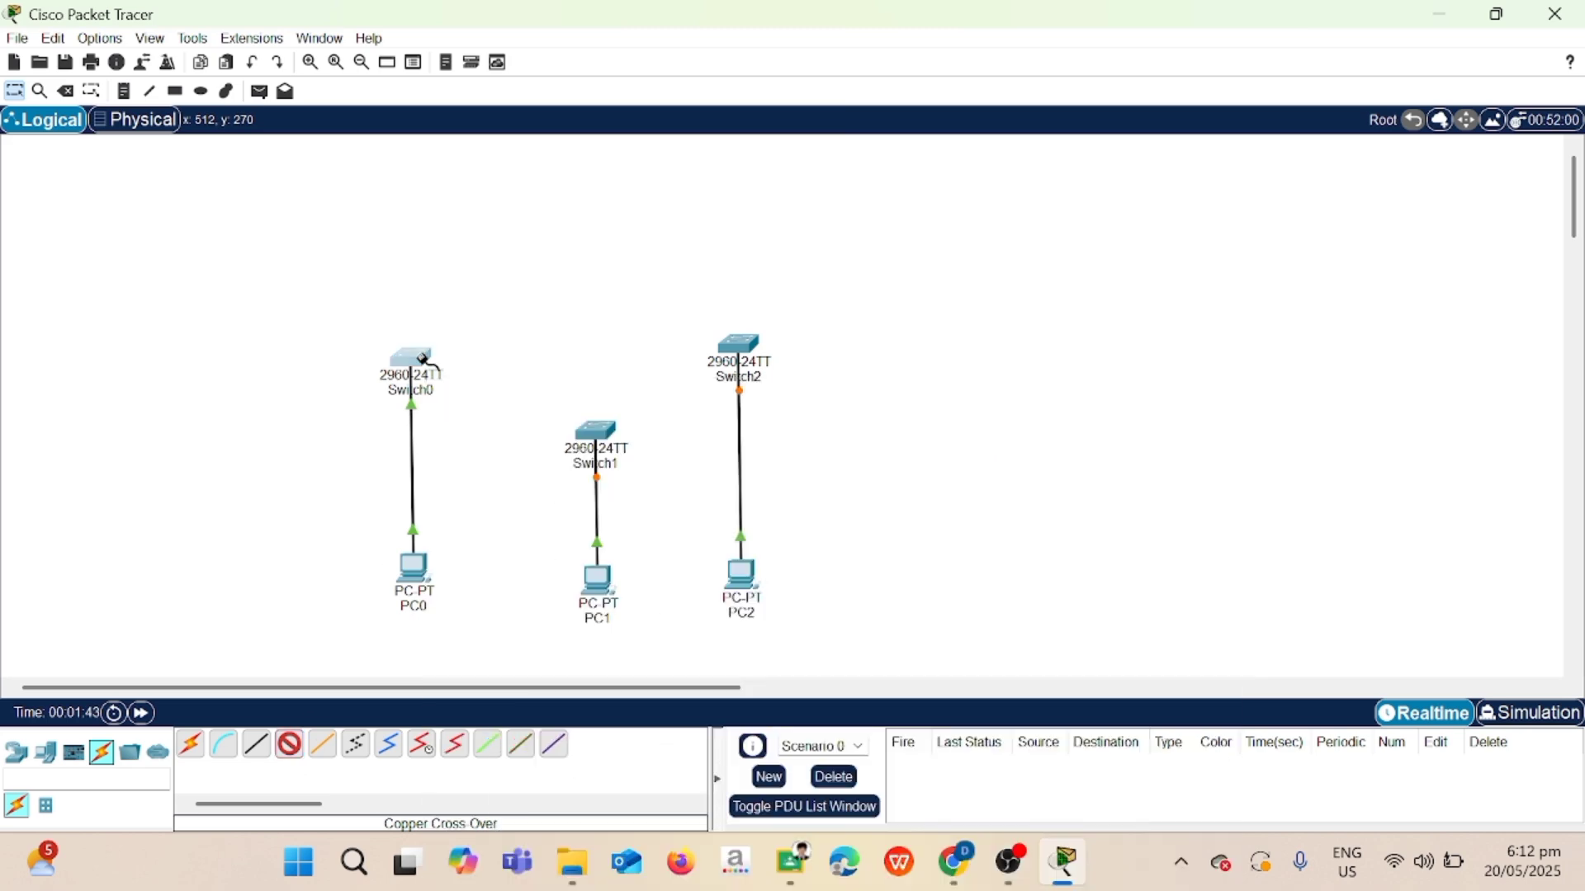
click(424, 359)
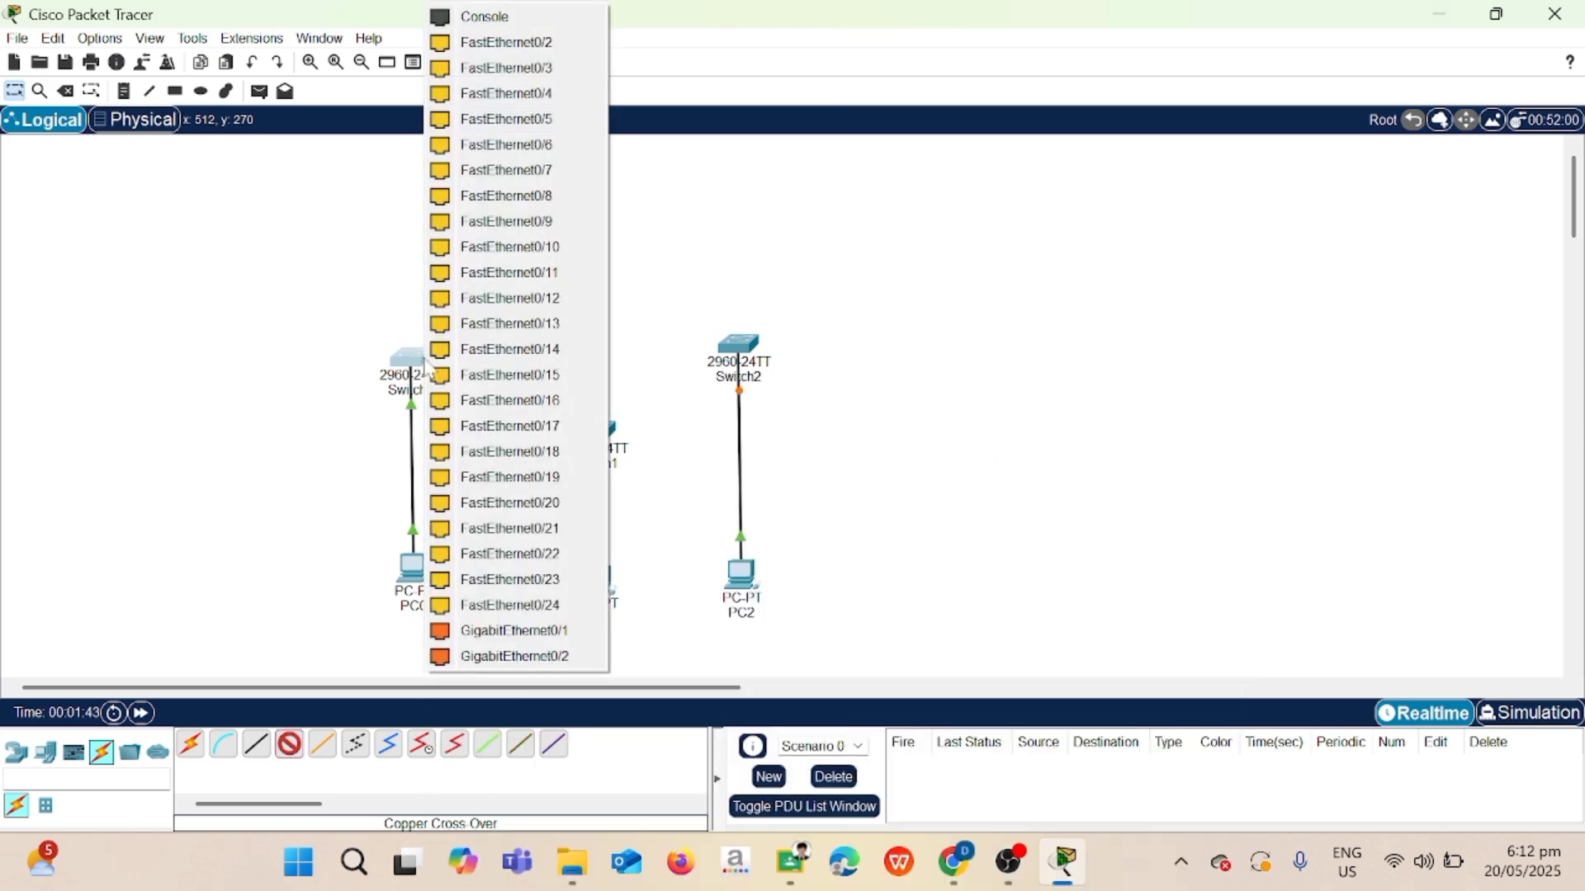
click(557, 609)
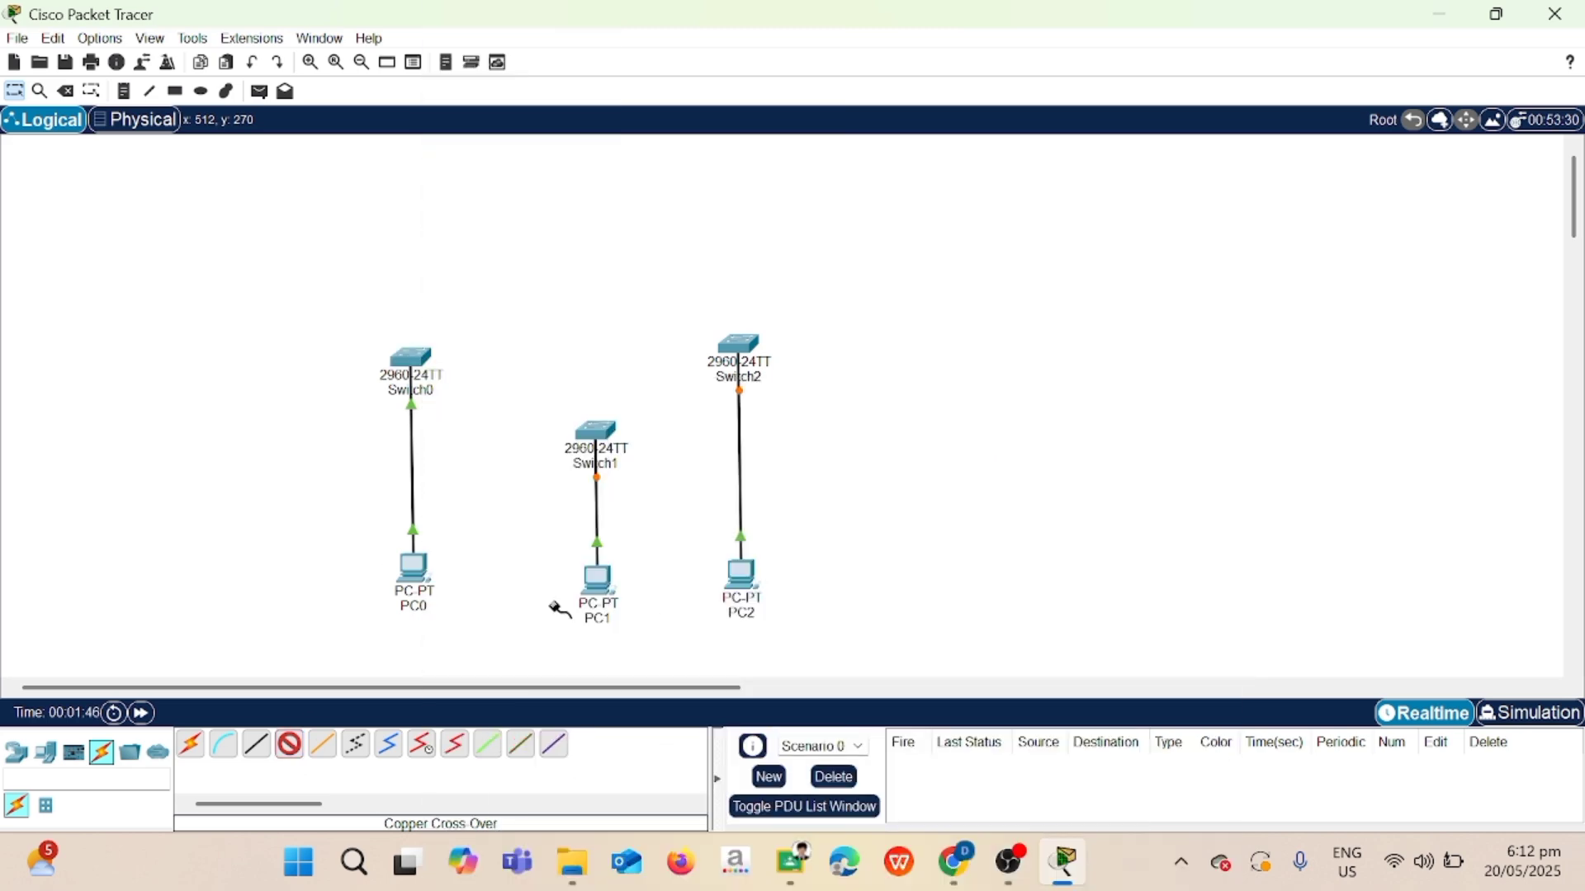
click(604, 450)
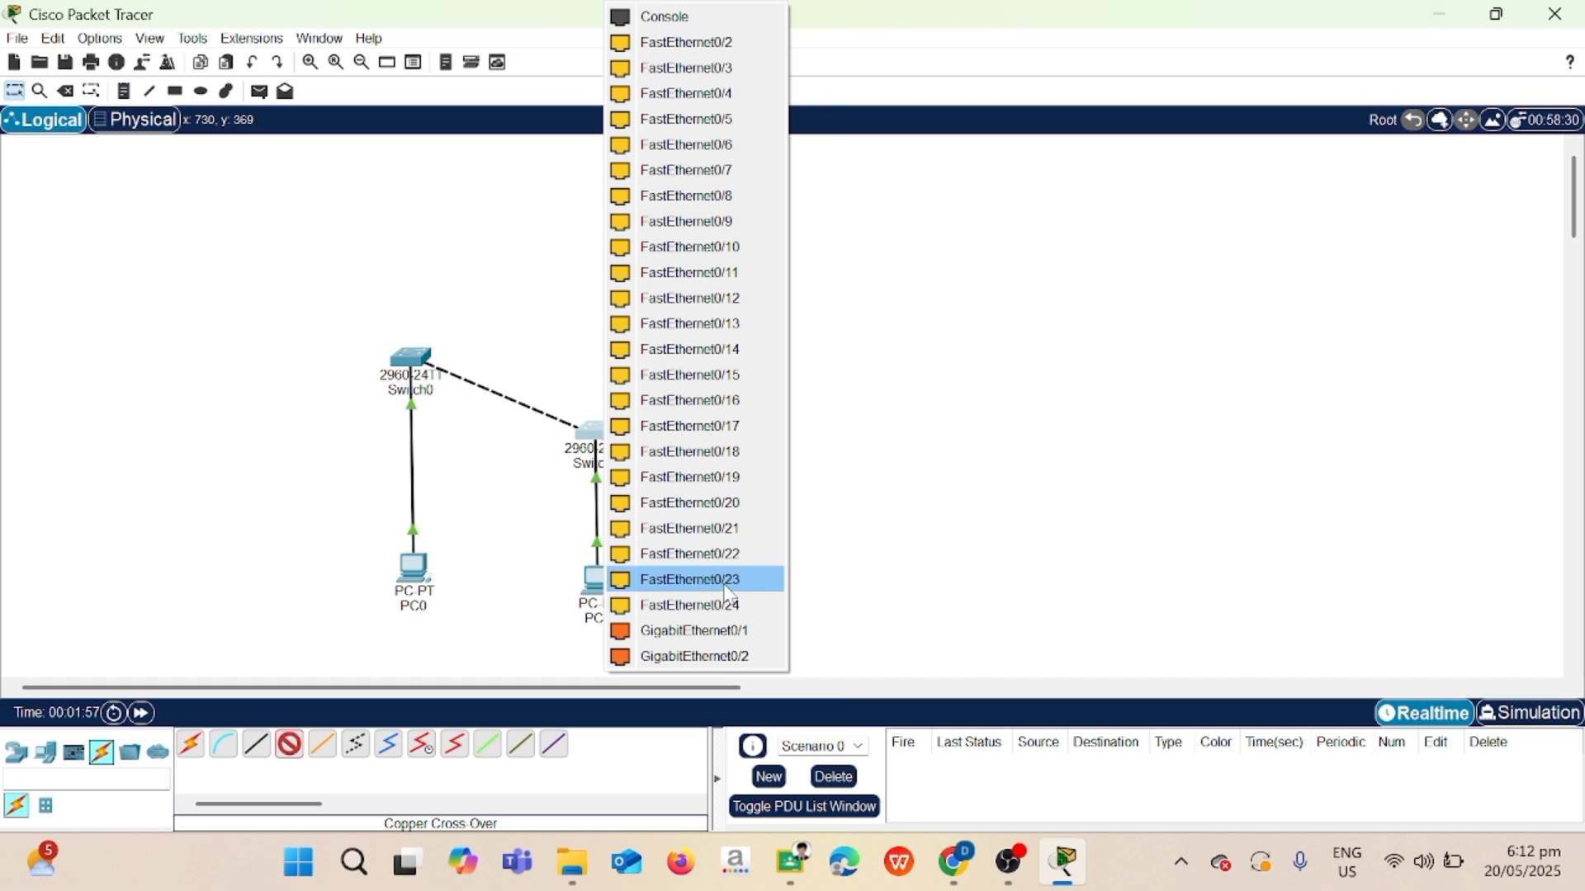
click(712, 617)
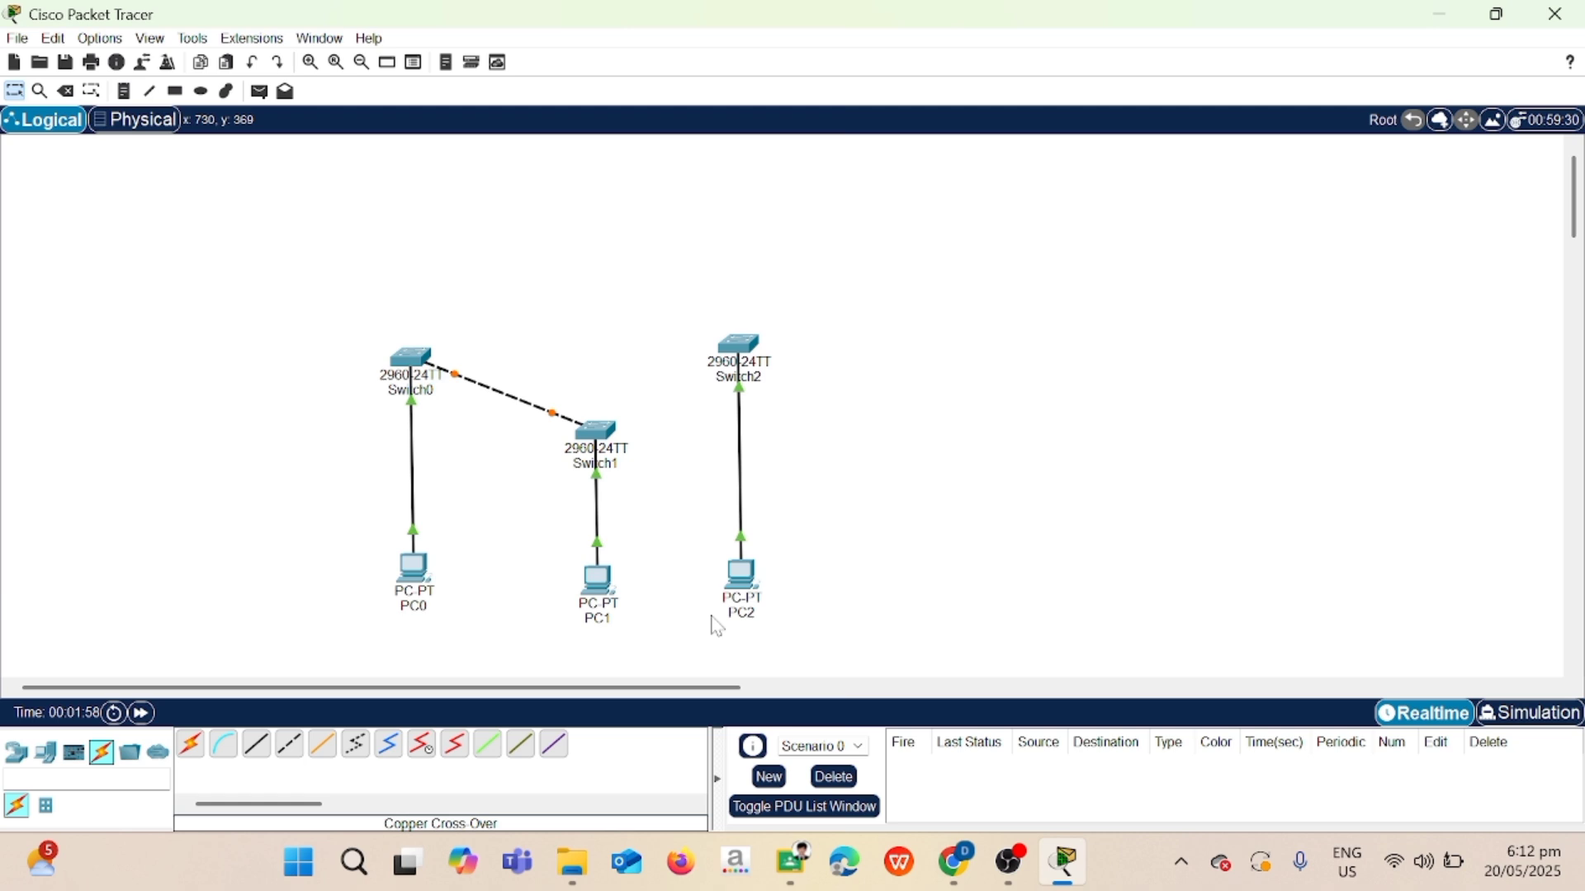
Link FastEthernet0/23 on Switch1 to FastEthernet0/24 on Switch2 with a copper cross-over cable.
click(288, 753)
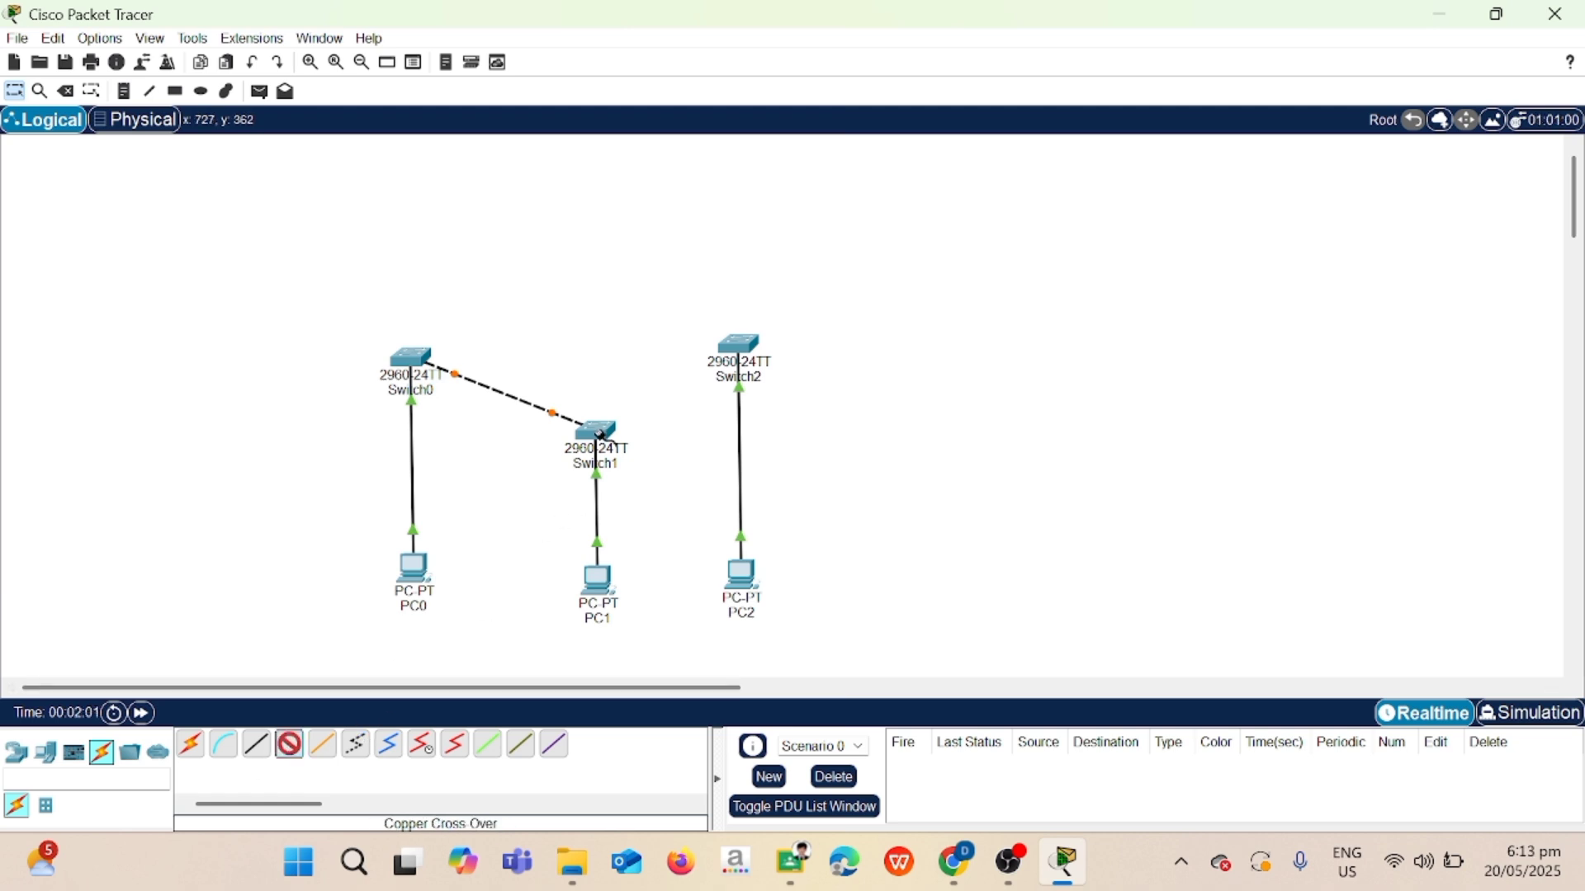
click(594, 433)
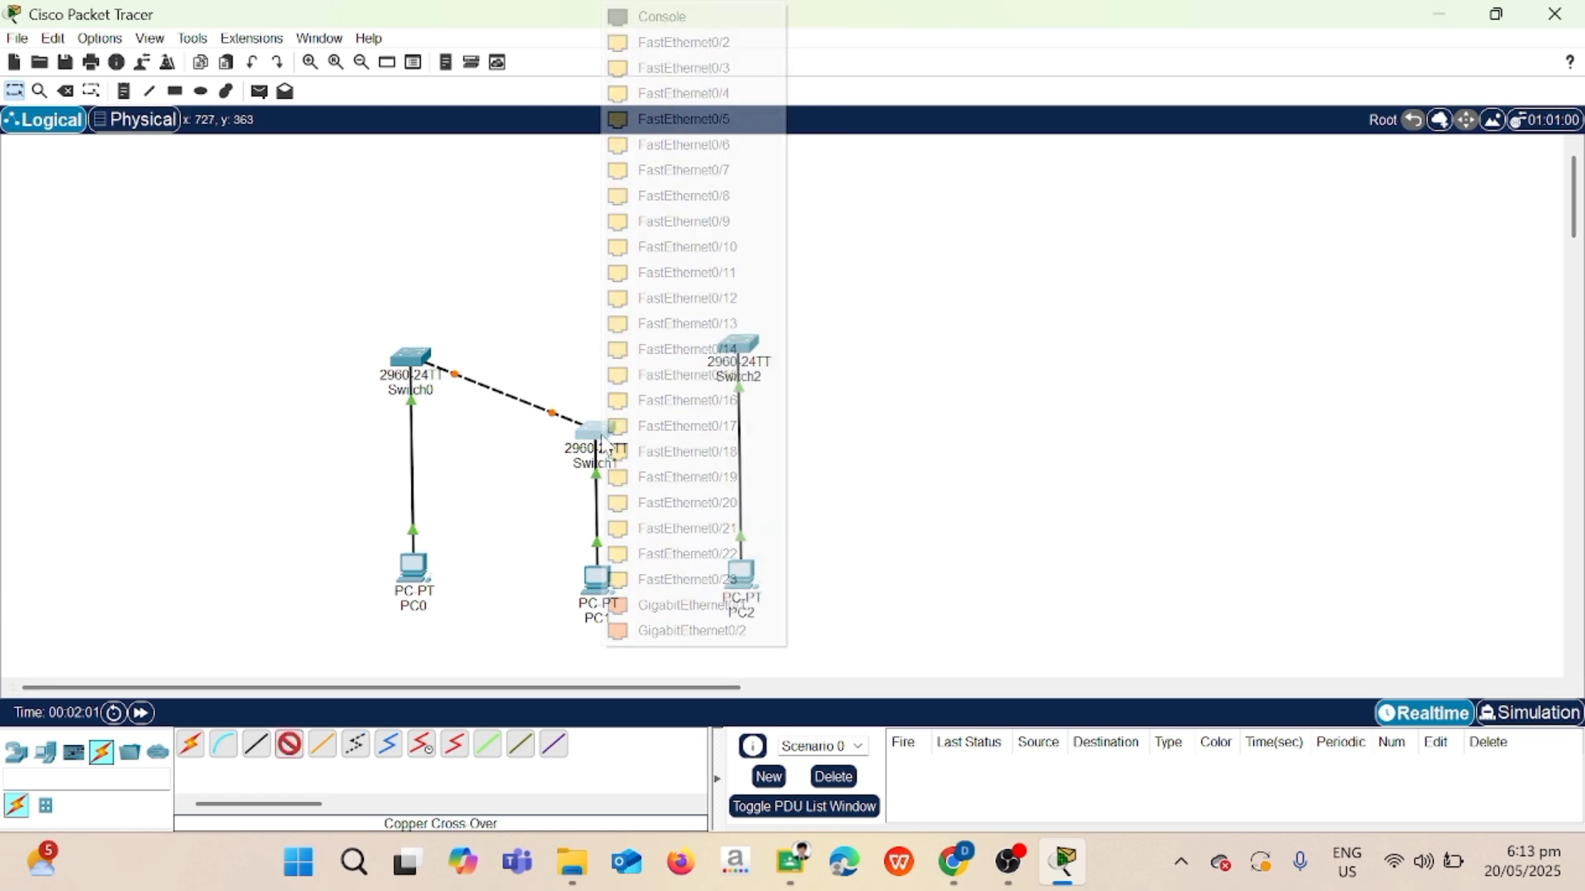
click(738, 581)
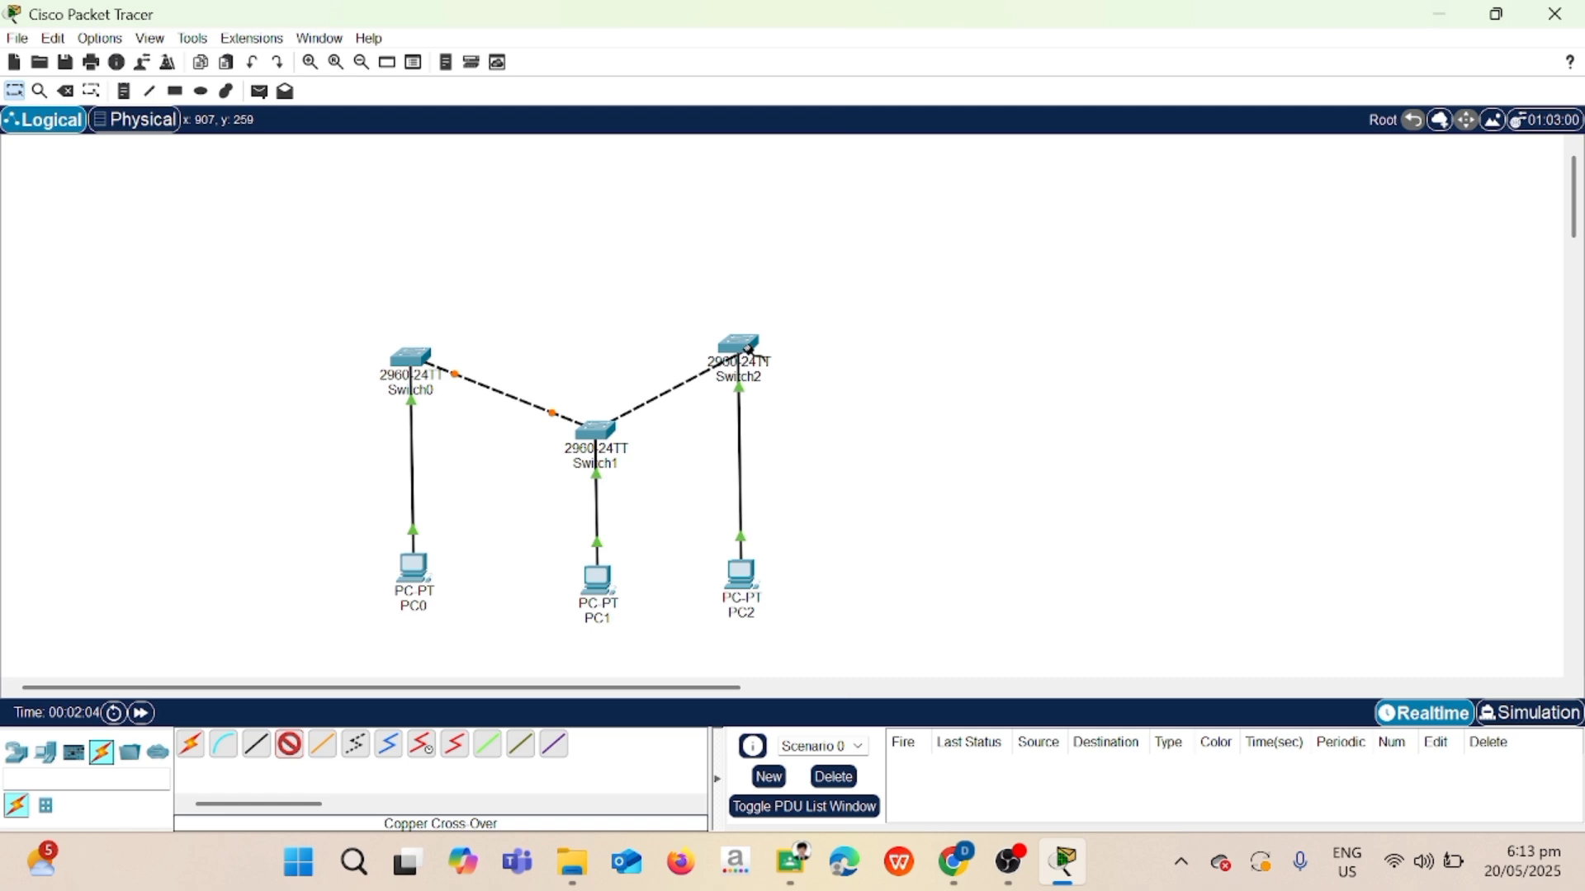
click(748, 349)
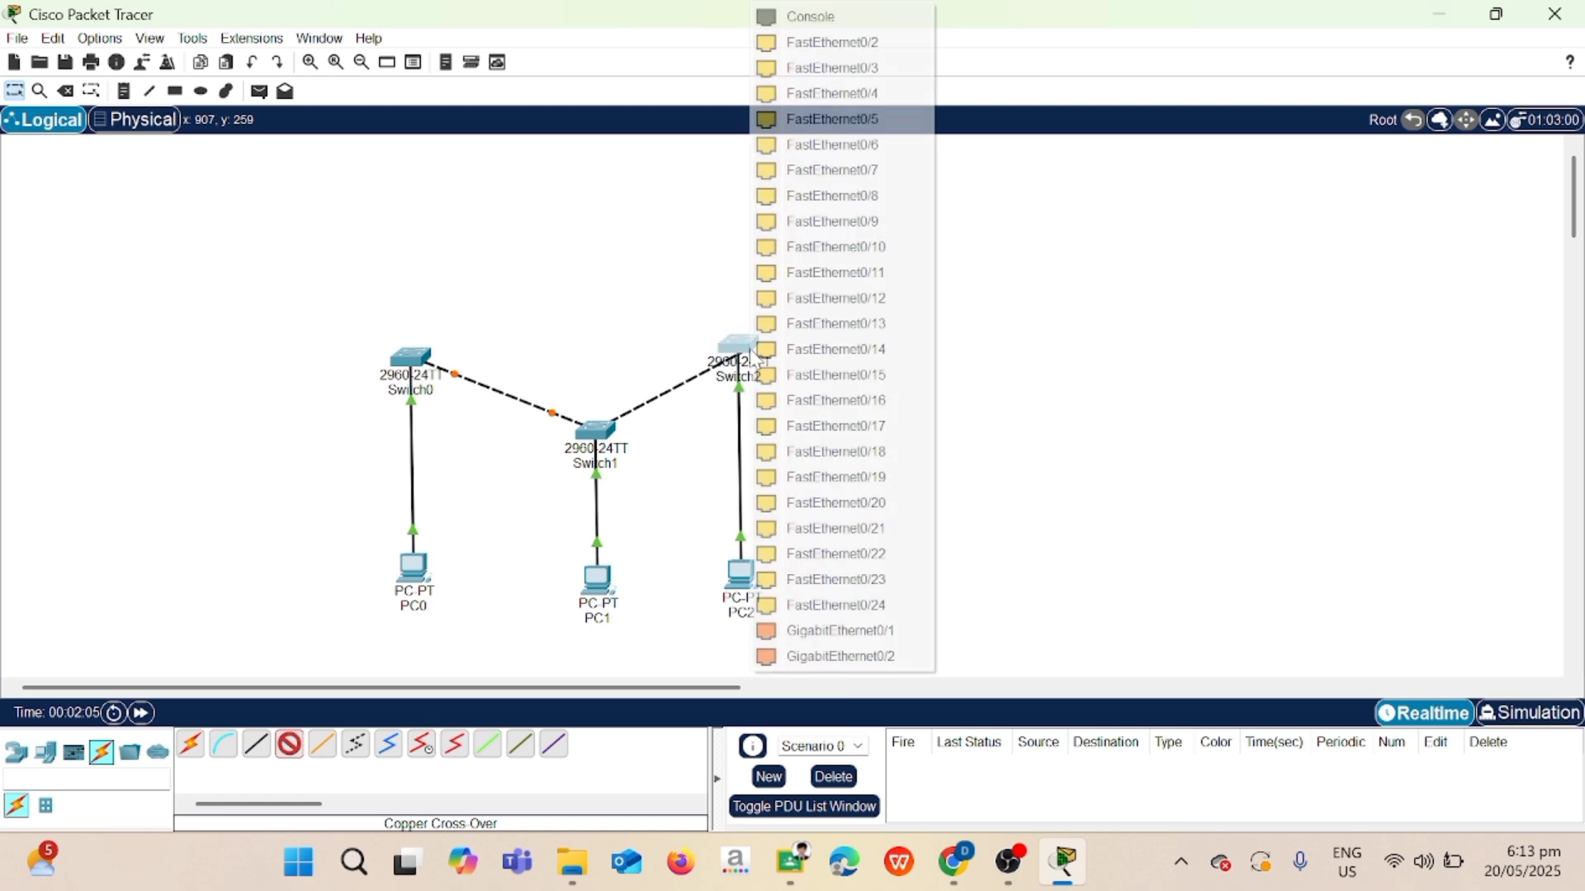
click(840, 606)
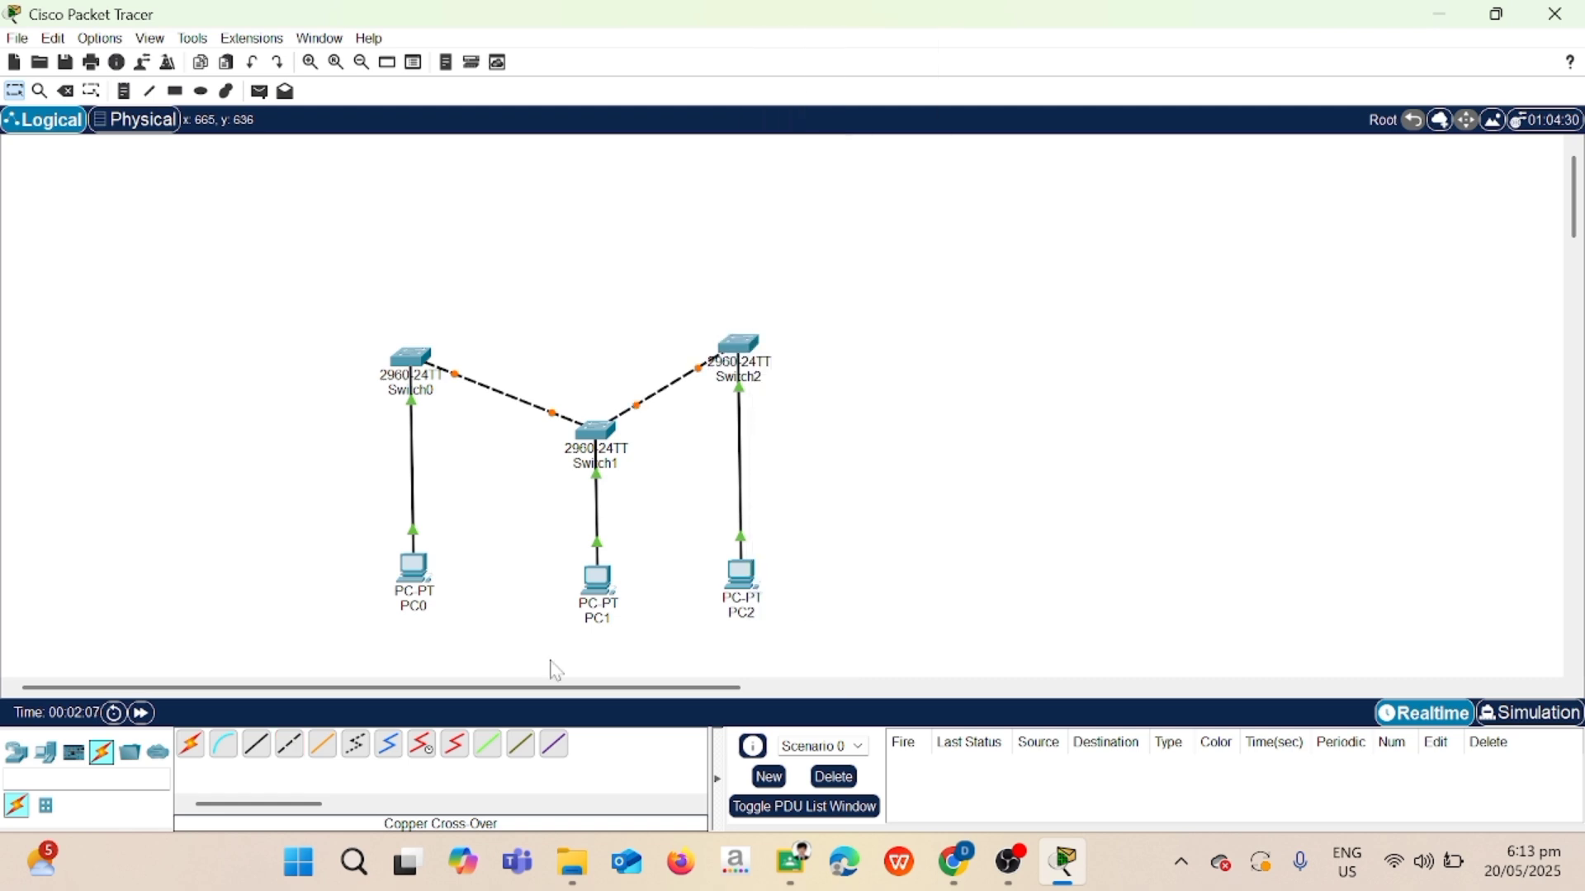
Link Switch0 and Switch2 with a copper cross-over cable, using FastEthernet0/23 on both switches.
click(289, 747)
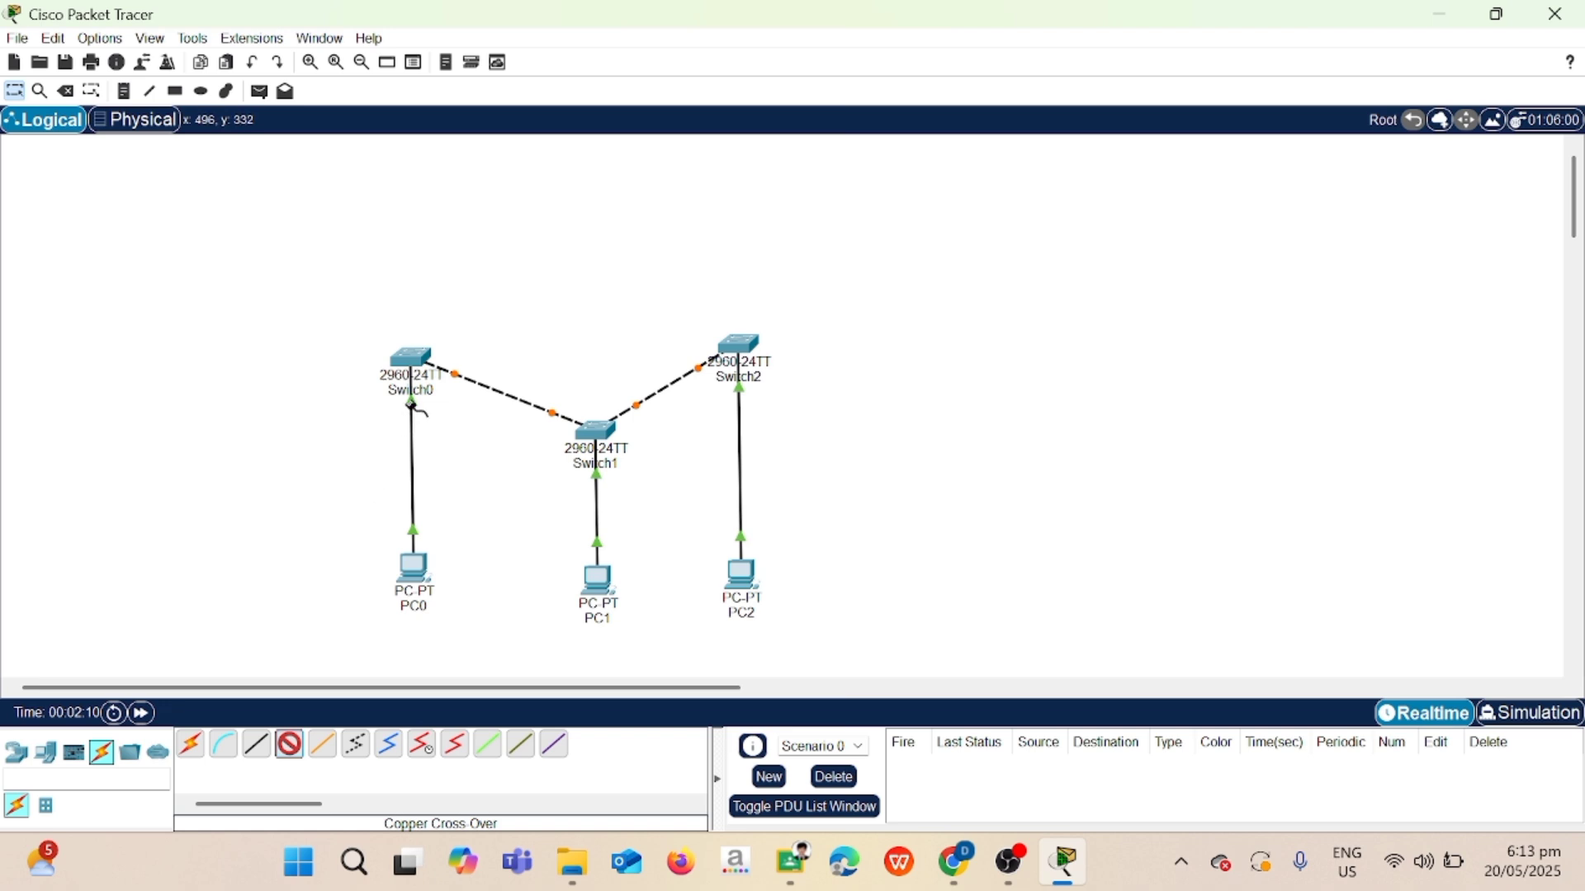
click(418, 360)
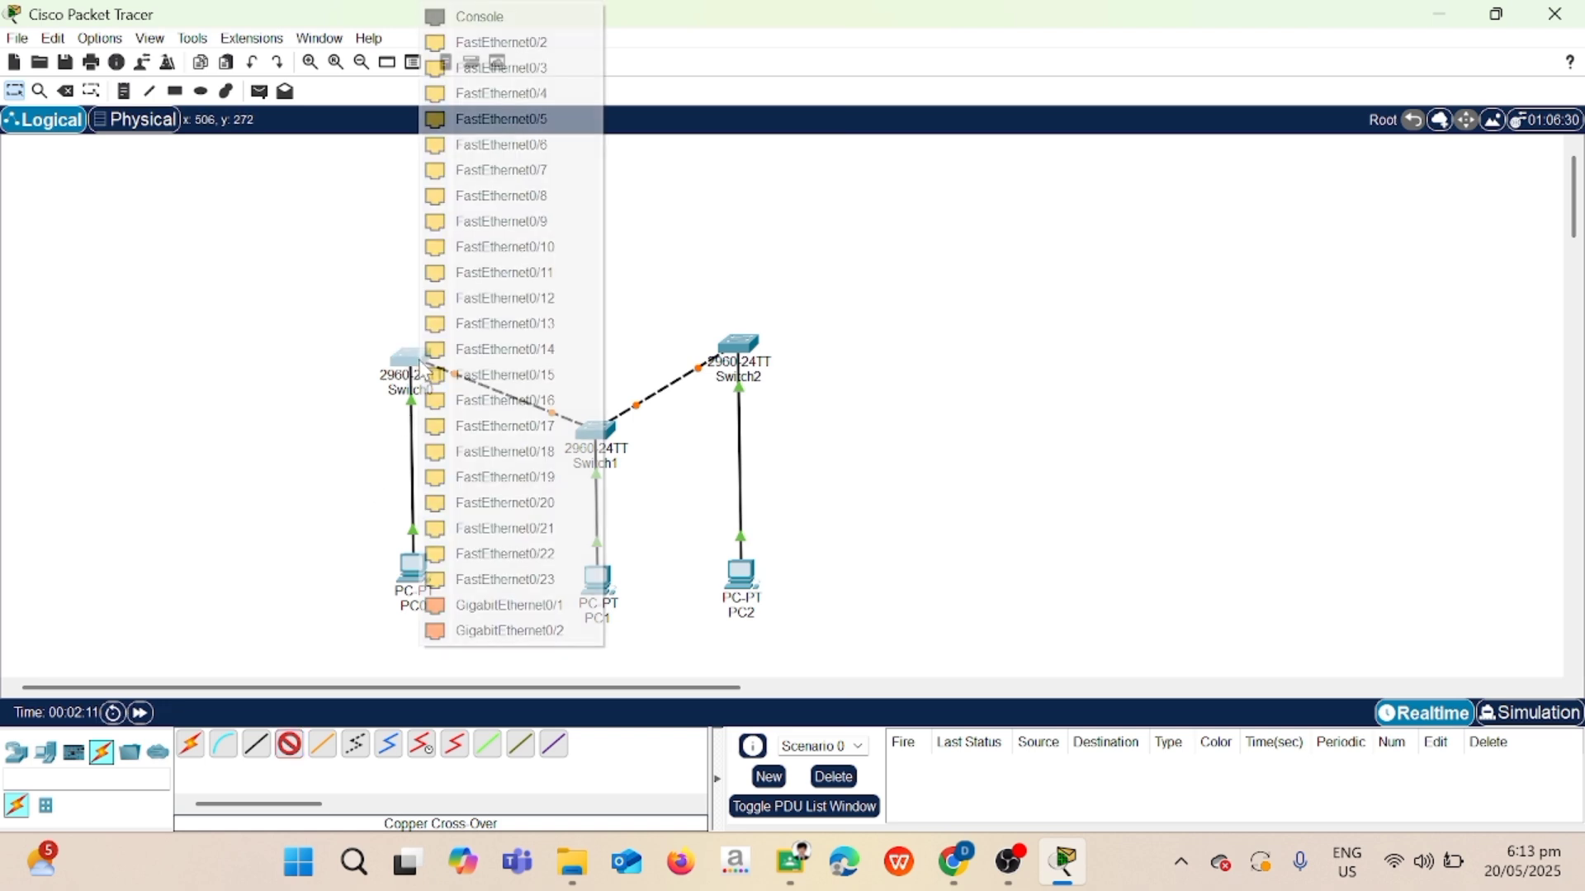
click(537, 578)
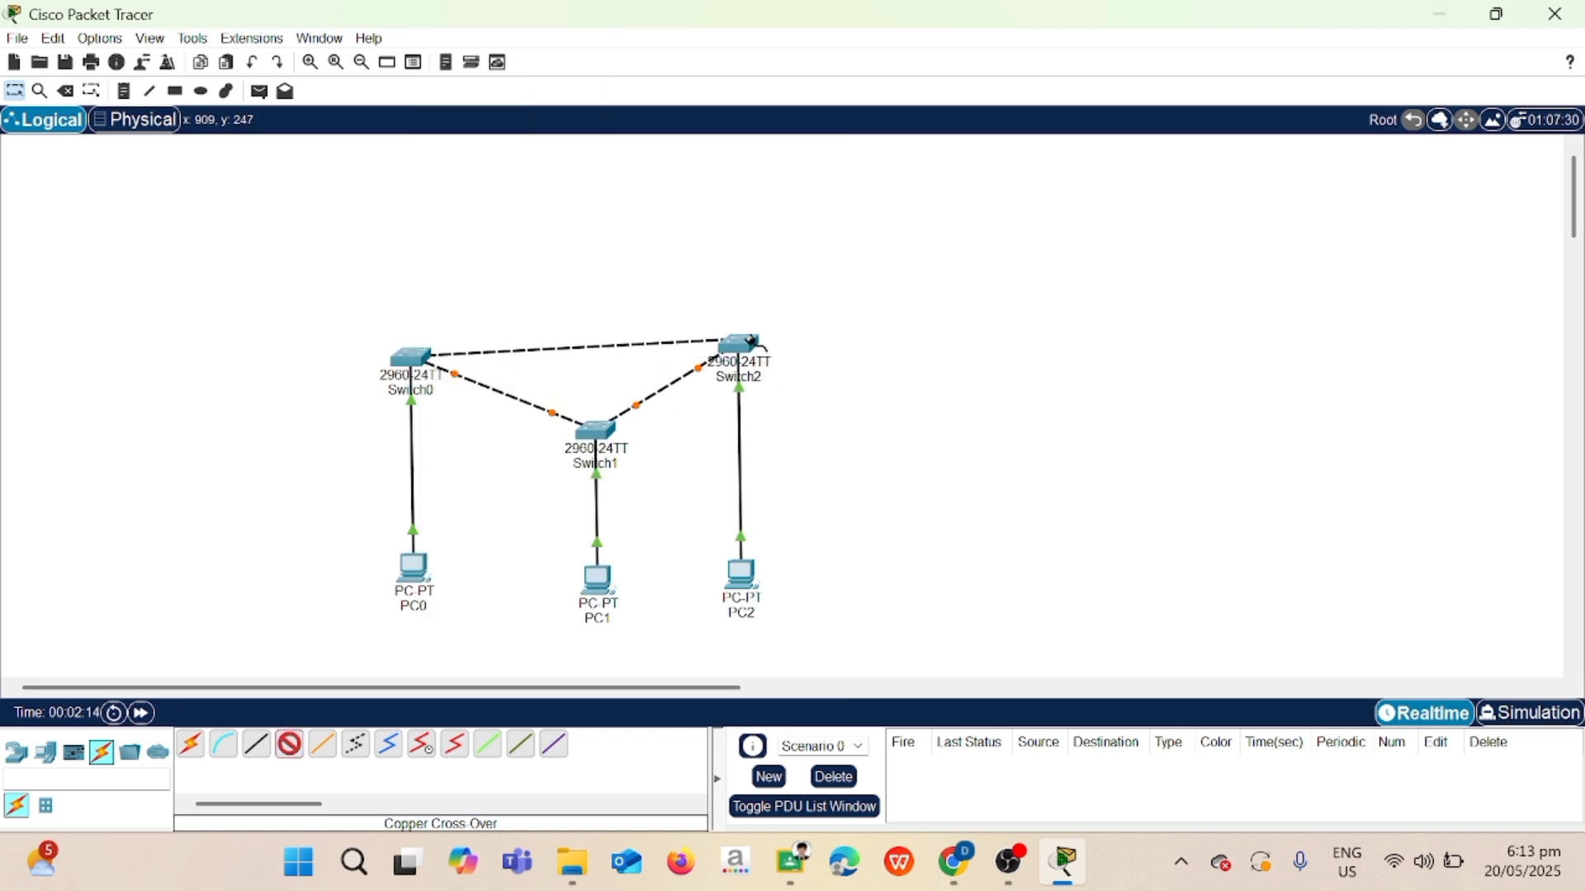
click(758, 352)
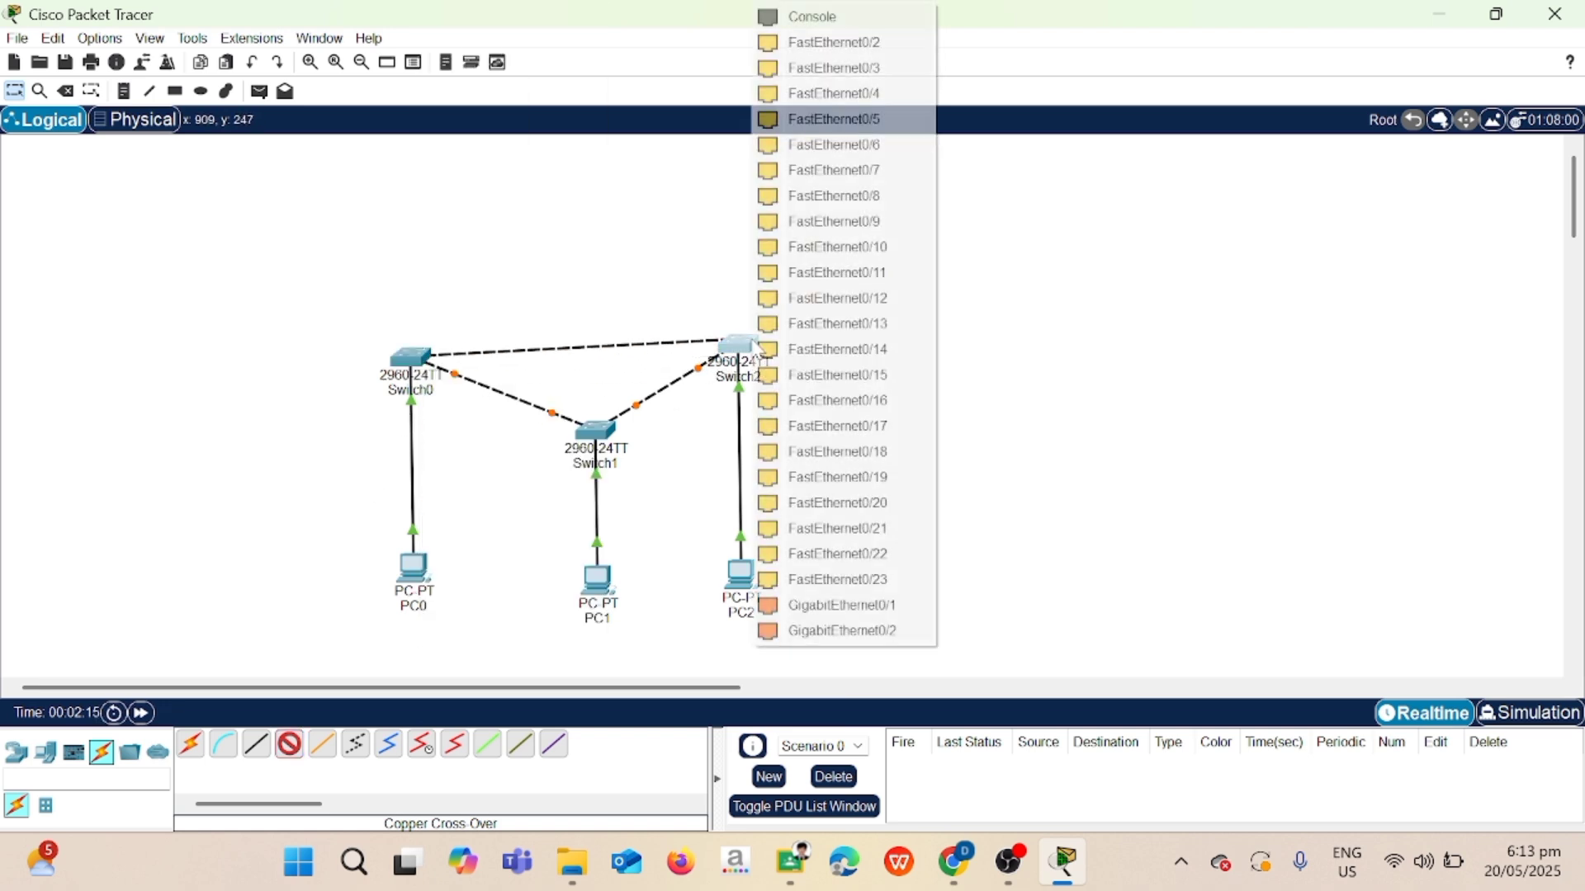
click(839, 581)
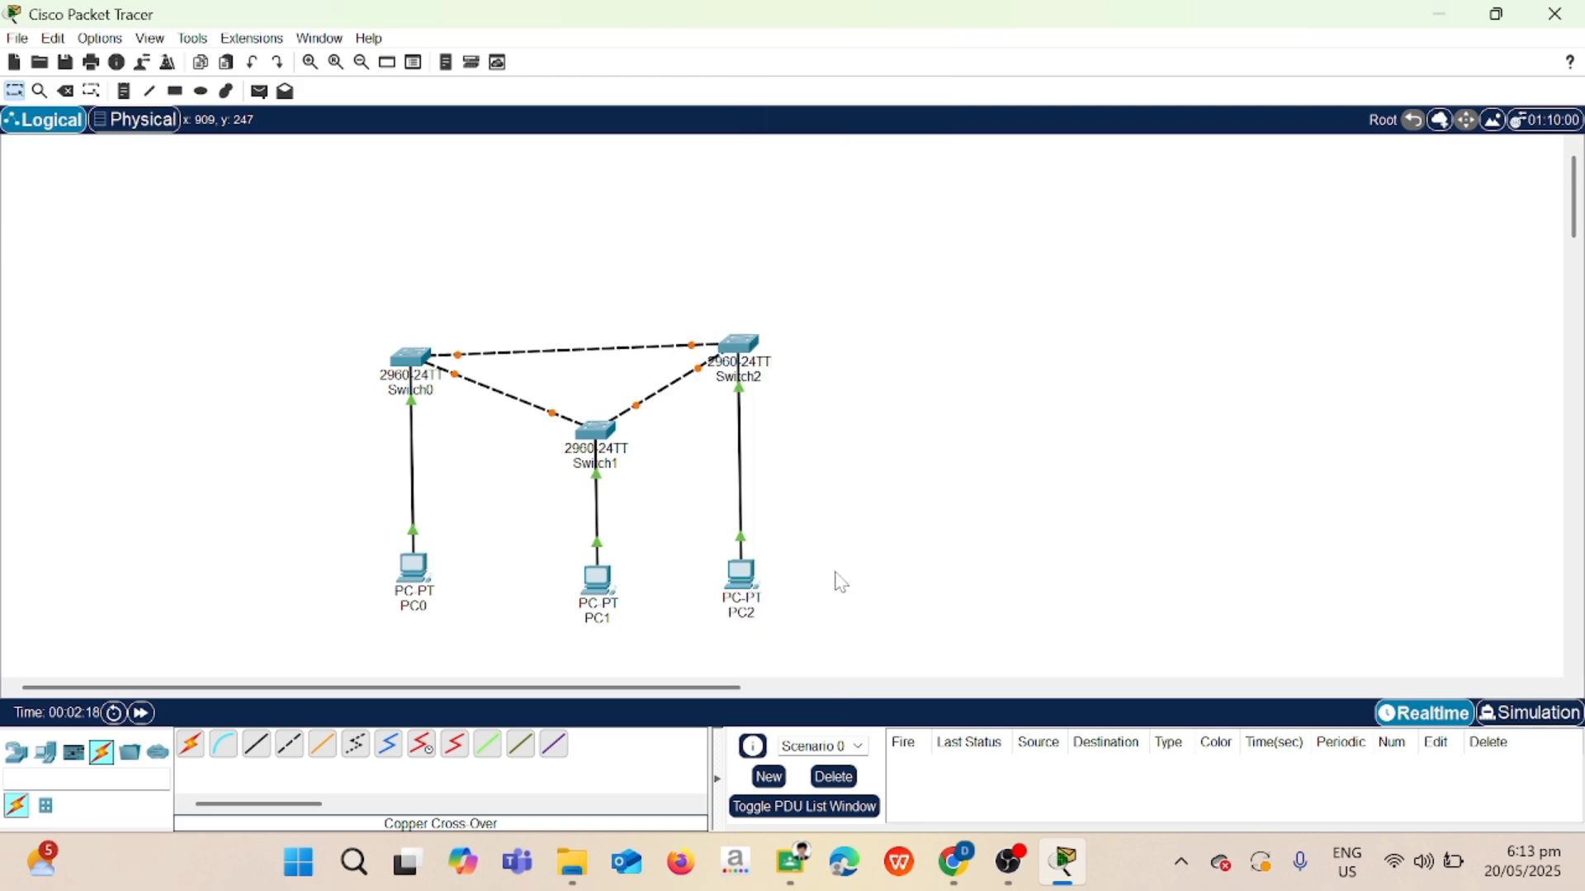
Give PC0 the static IPv4 address 10.176.0.2 with subnet mask 255.254.0.0, and copy the address.
click(412, 570)
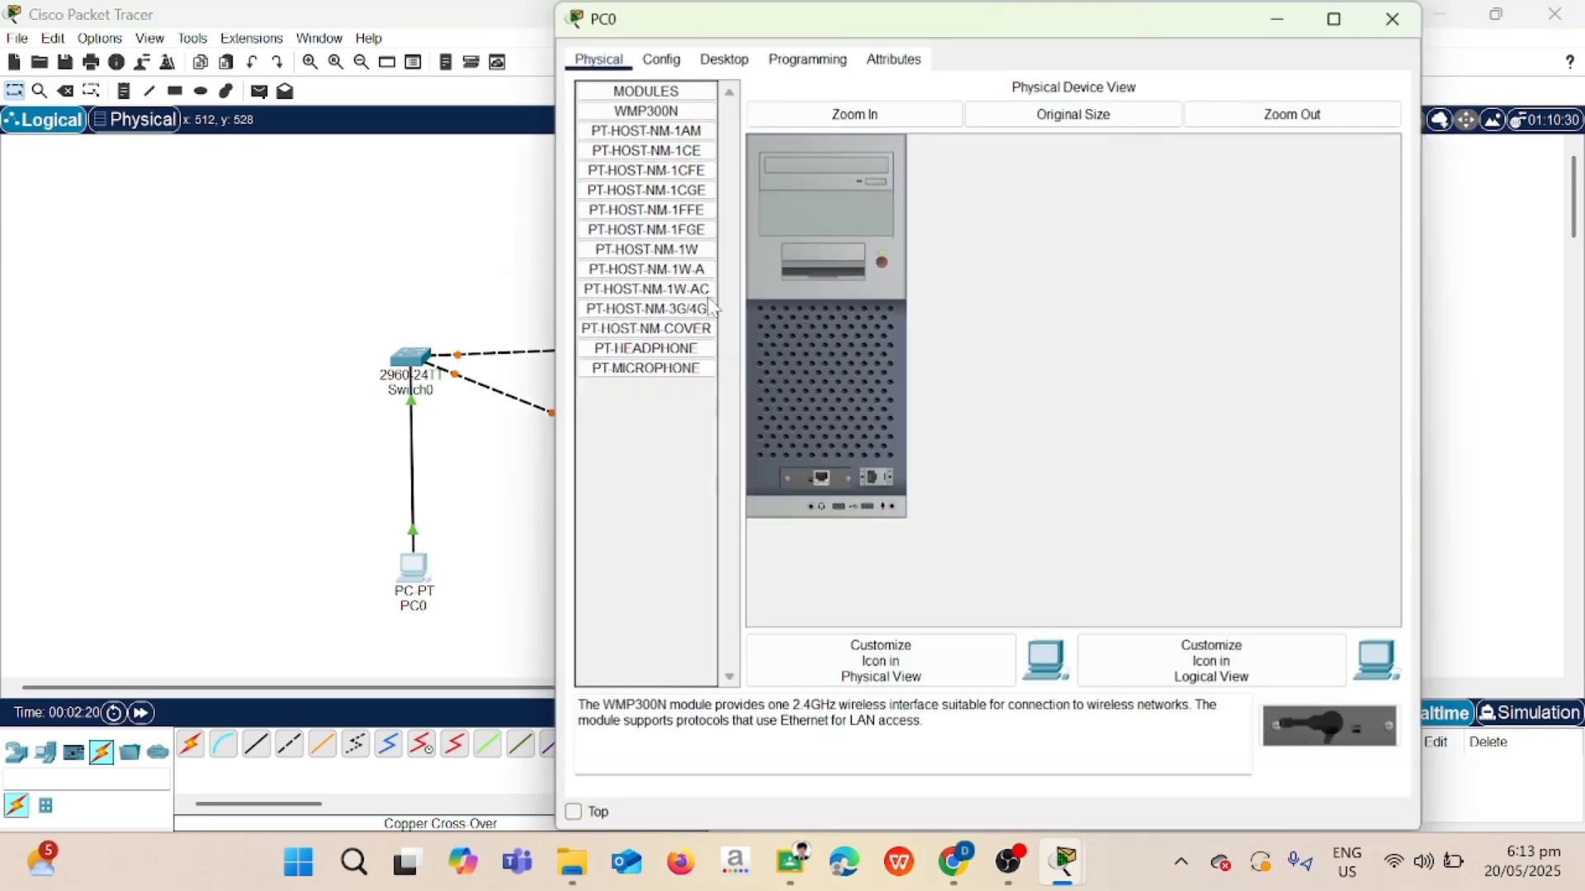
click(720, 65)
click(675, 111)
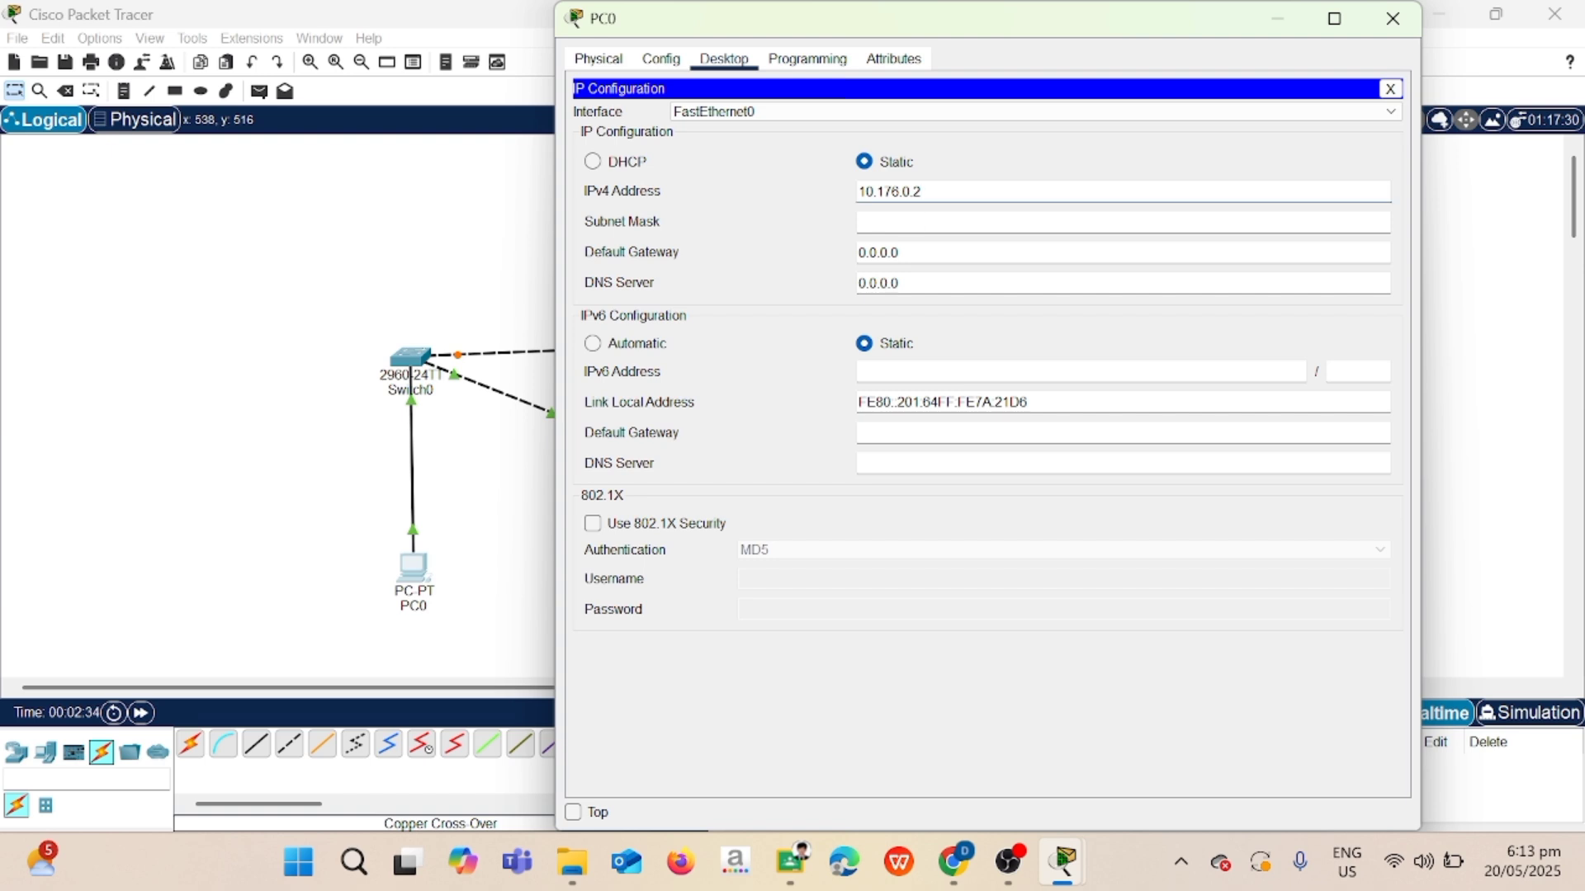
key(Tab)
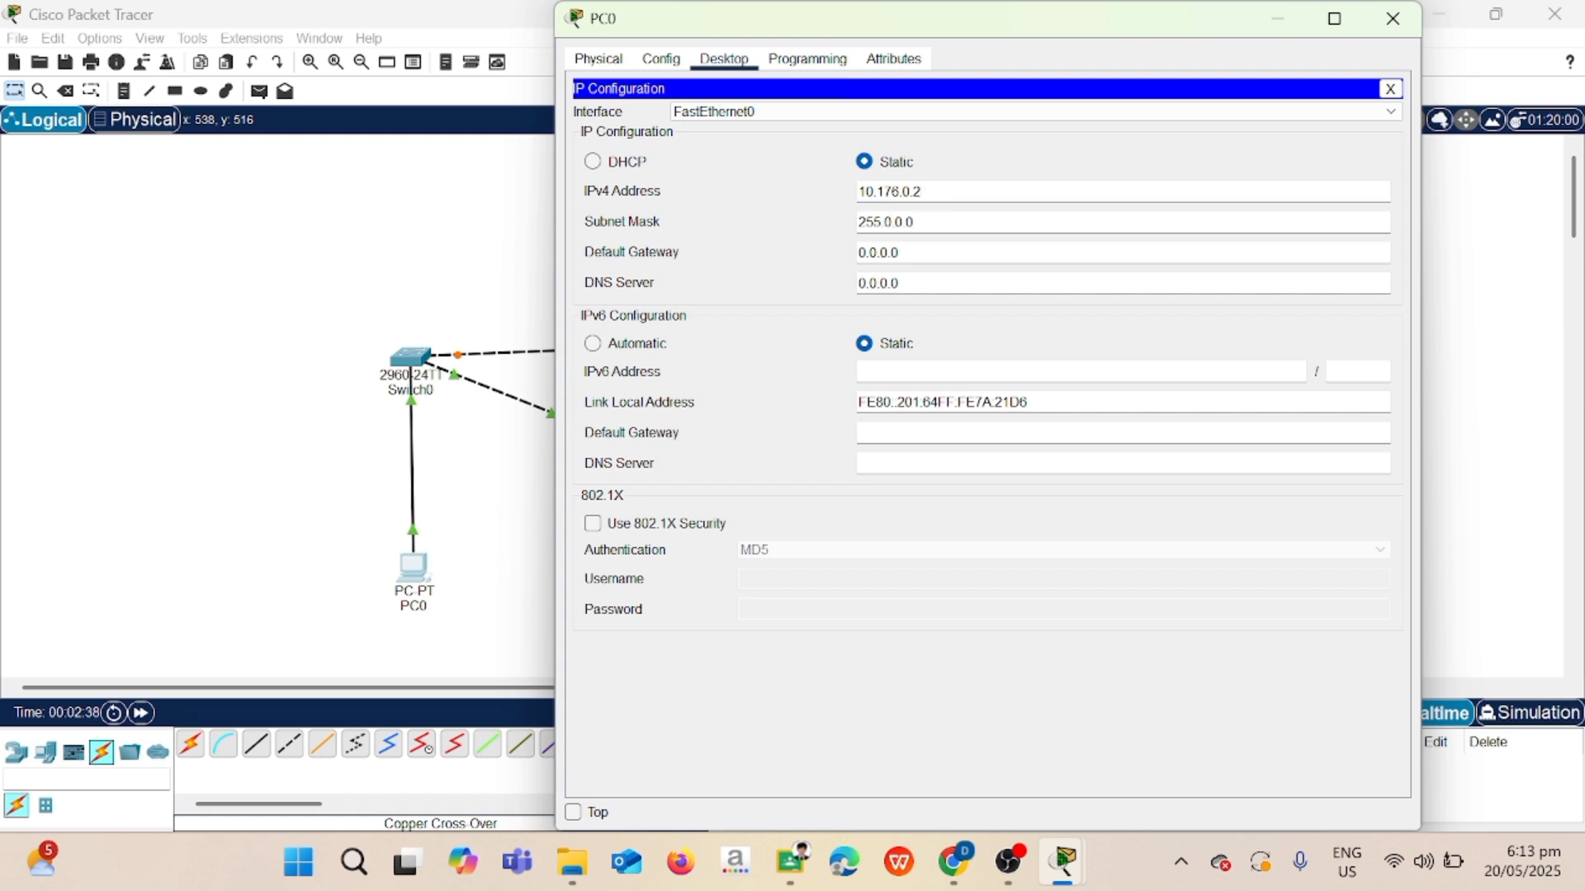
key(BackSpace)
text(254)
key(shift+Tab)
key(ctrl+c)
click(1392, 18)
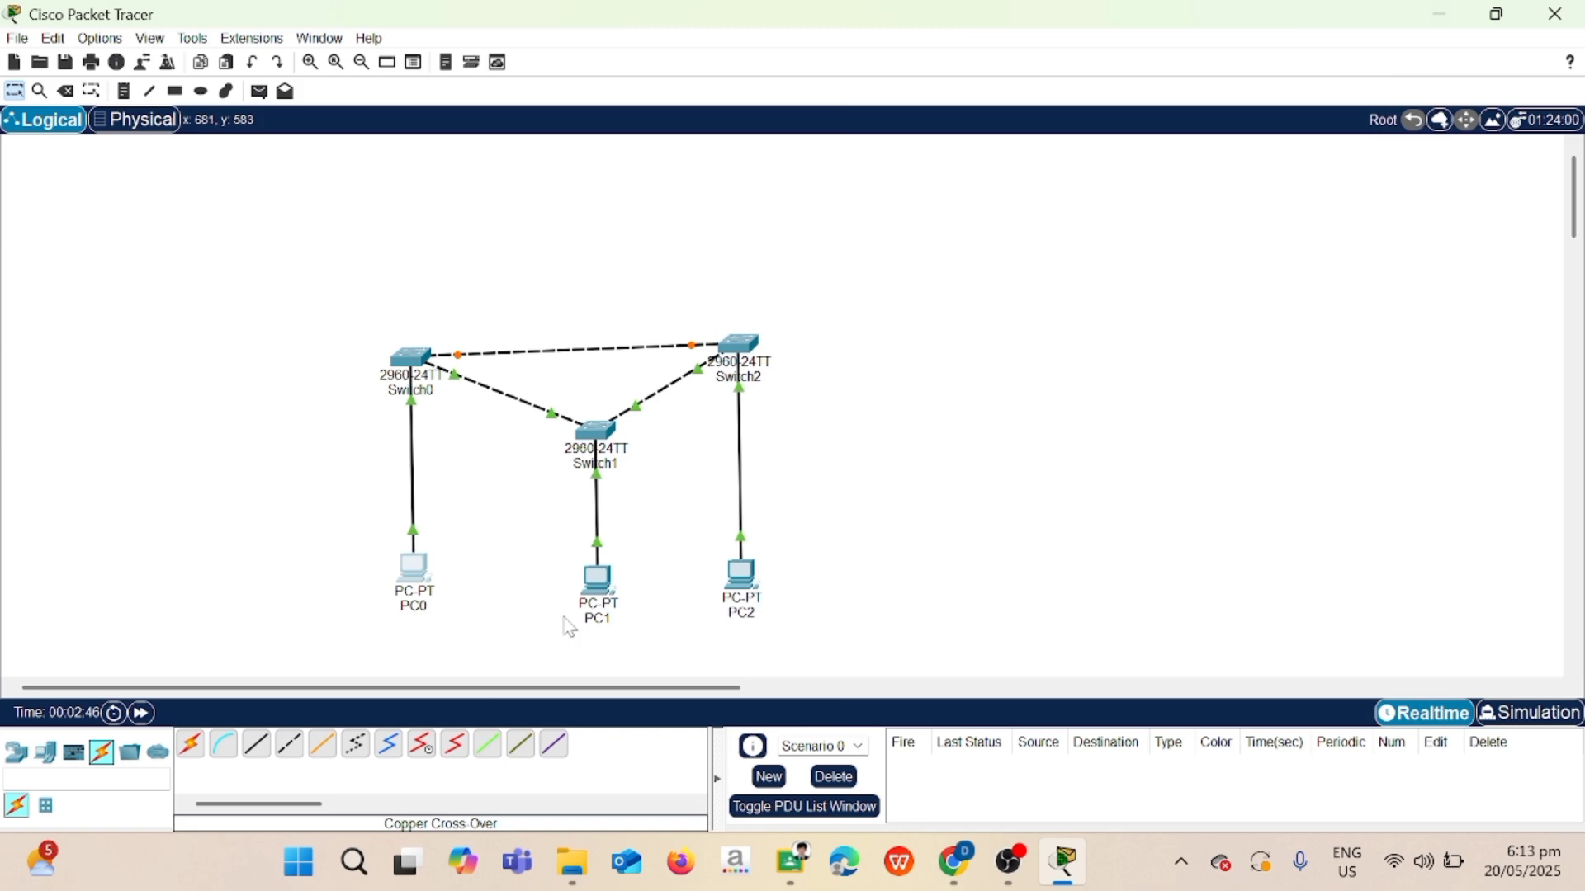
Give PC1 the static IPv4 address 10.176.0.3 with subnet mask 255.254.0.0.
click(606, 578)
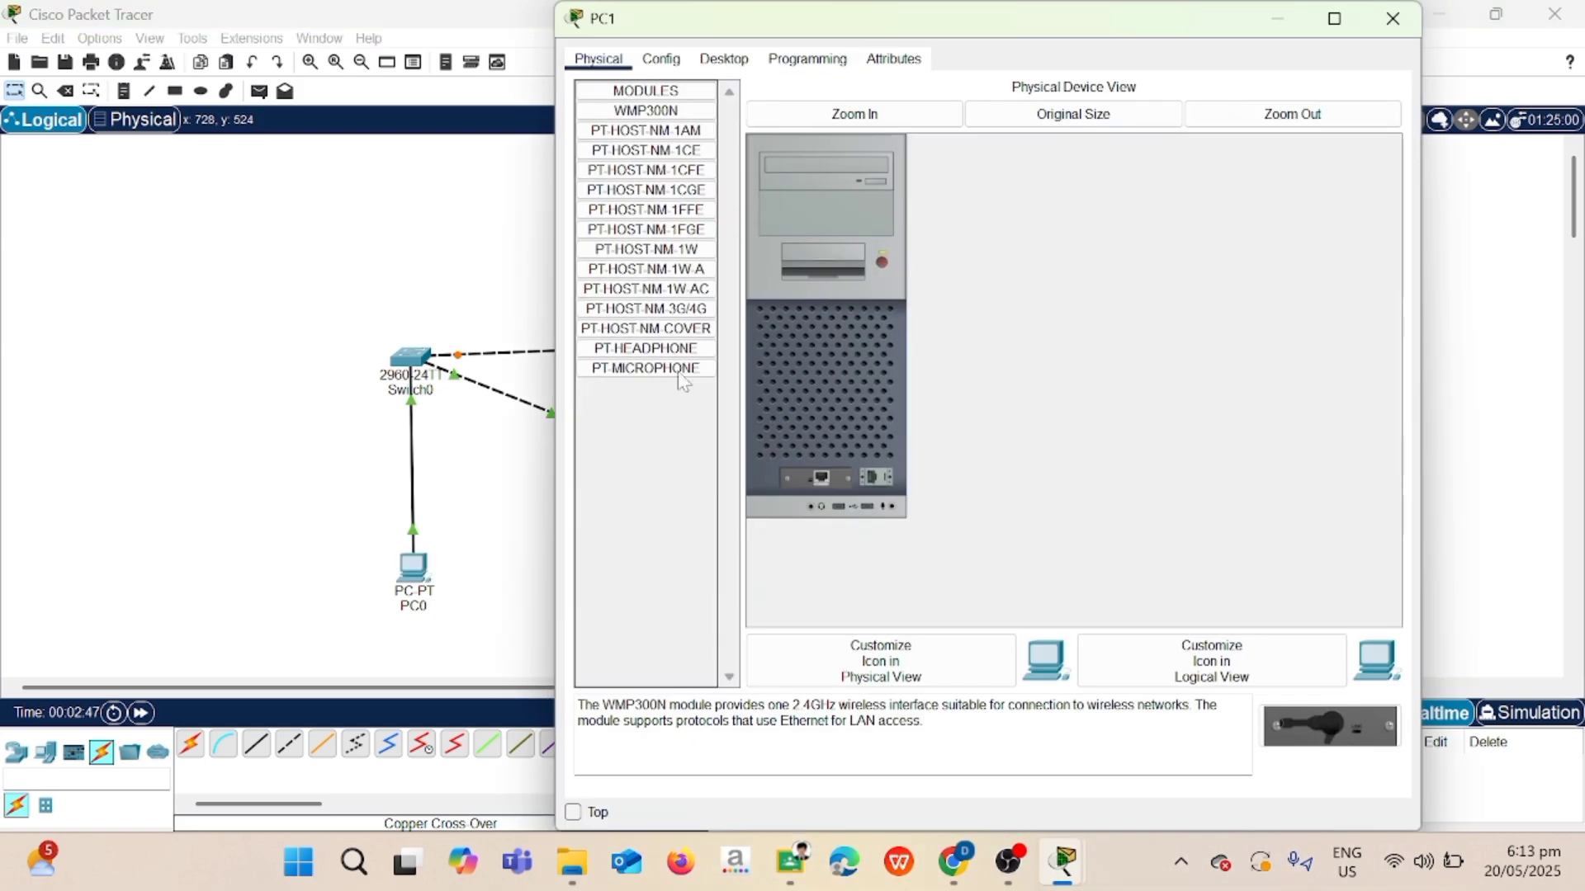
click(724, 59)
click(657, 122)
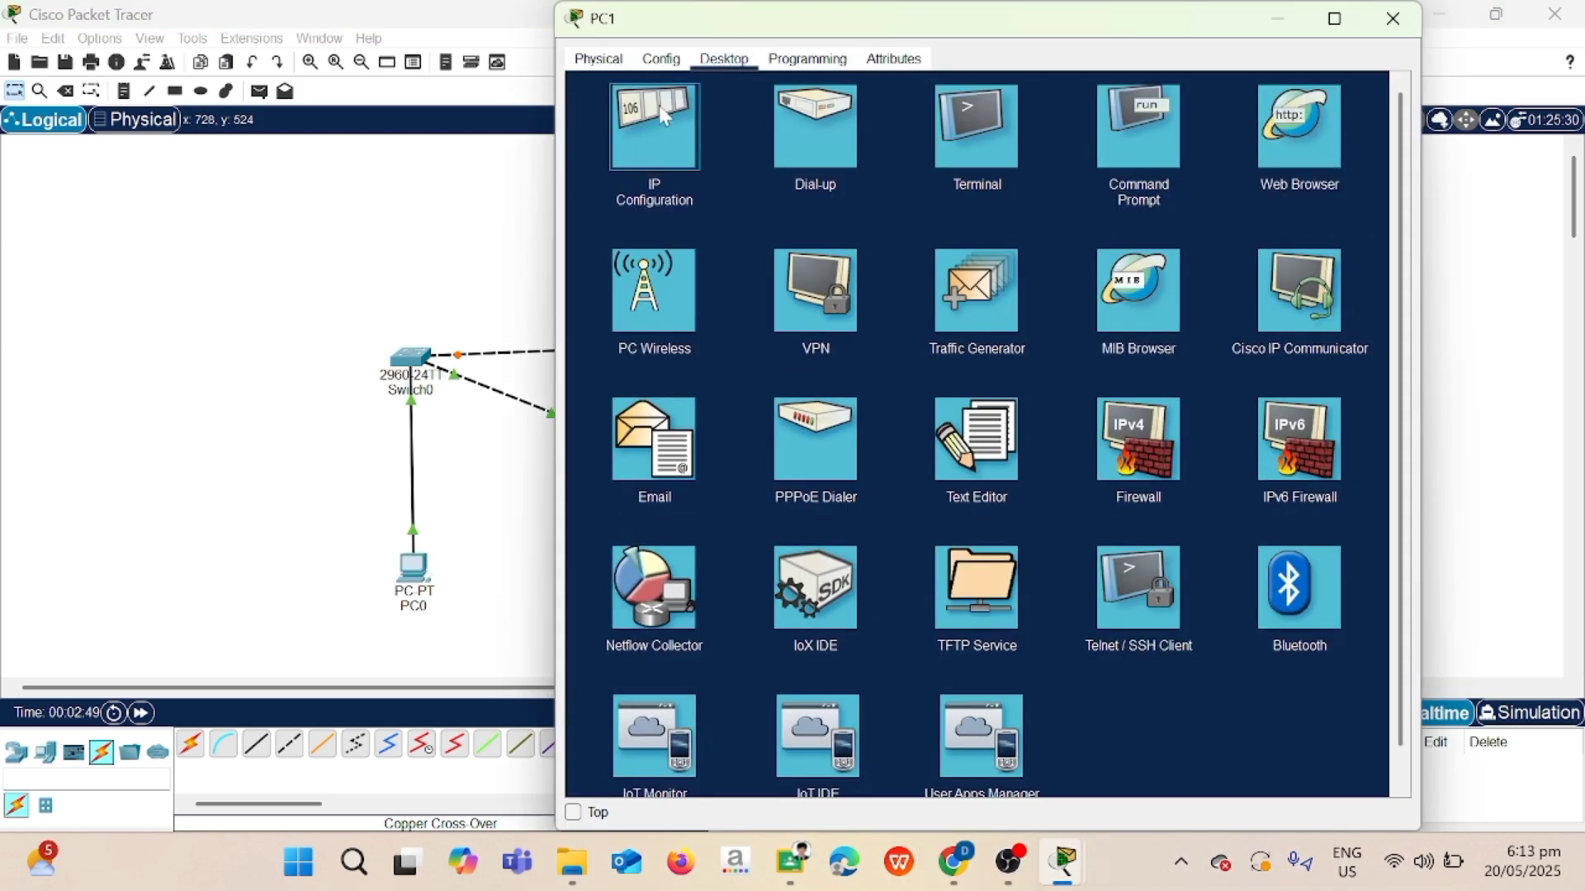
key(ctrl+v)
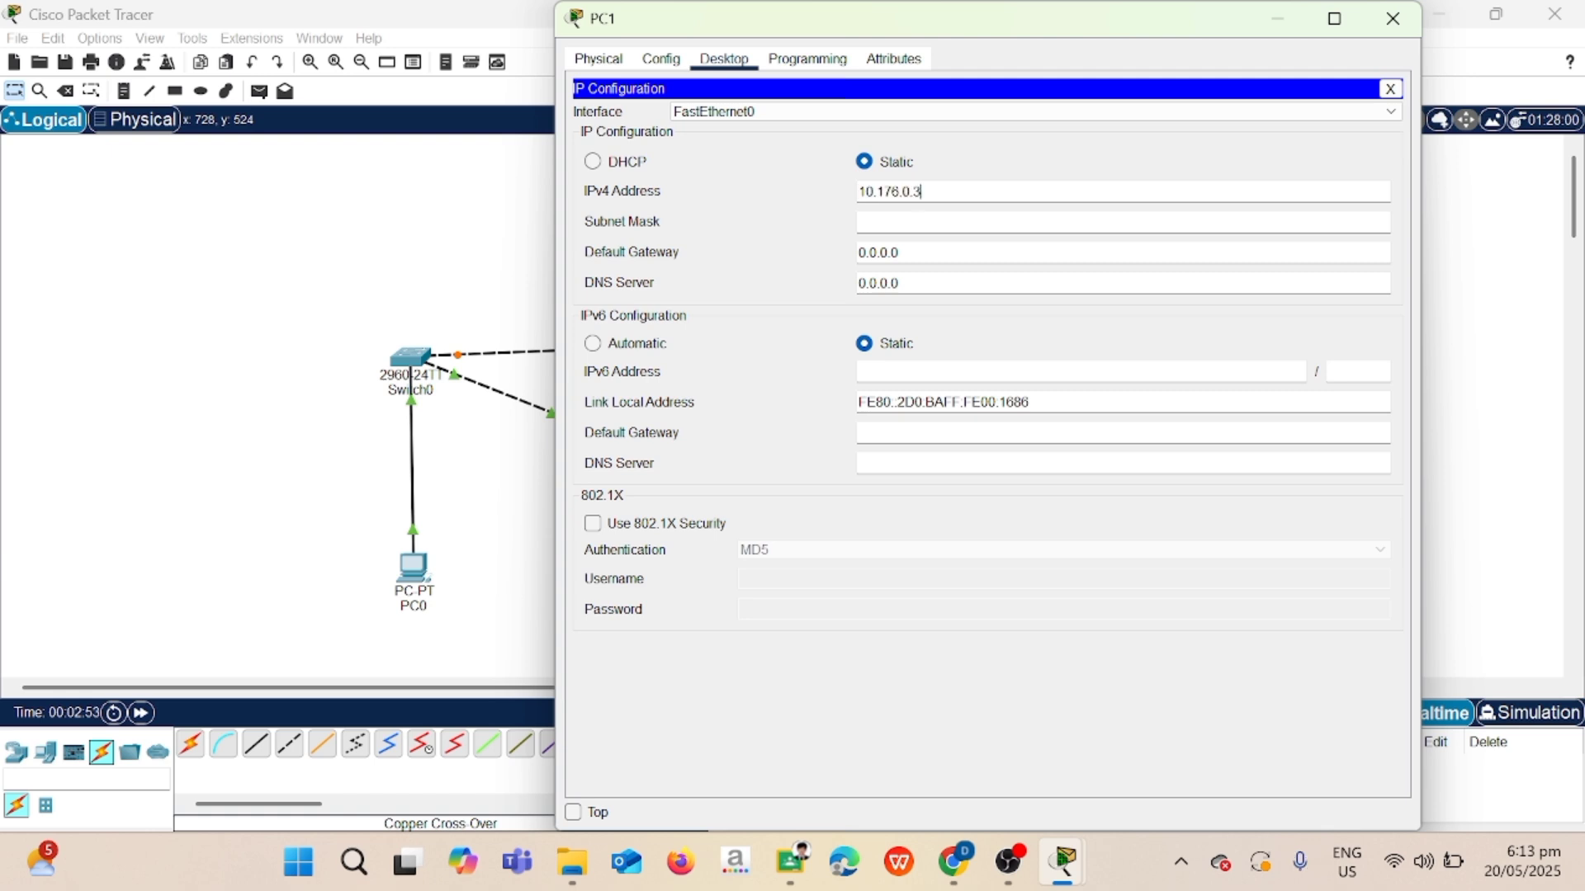
click(911, 222)
text(254.0.0)
click(1393, 18)
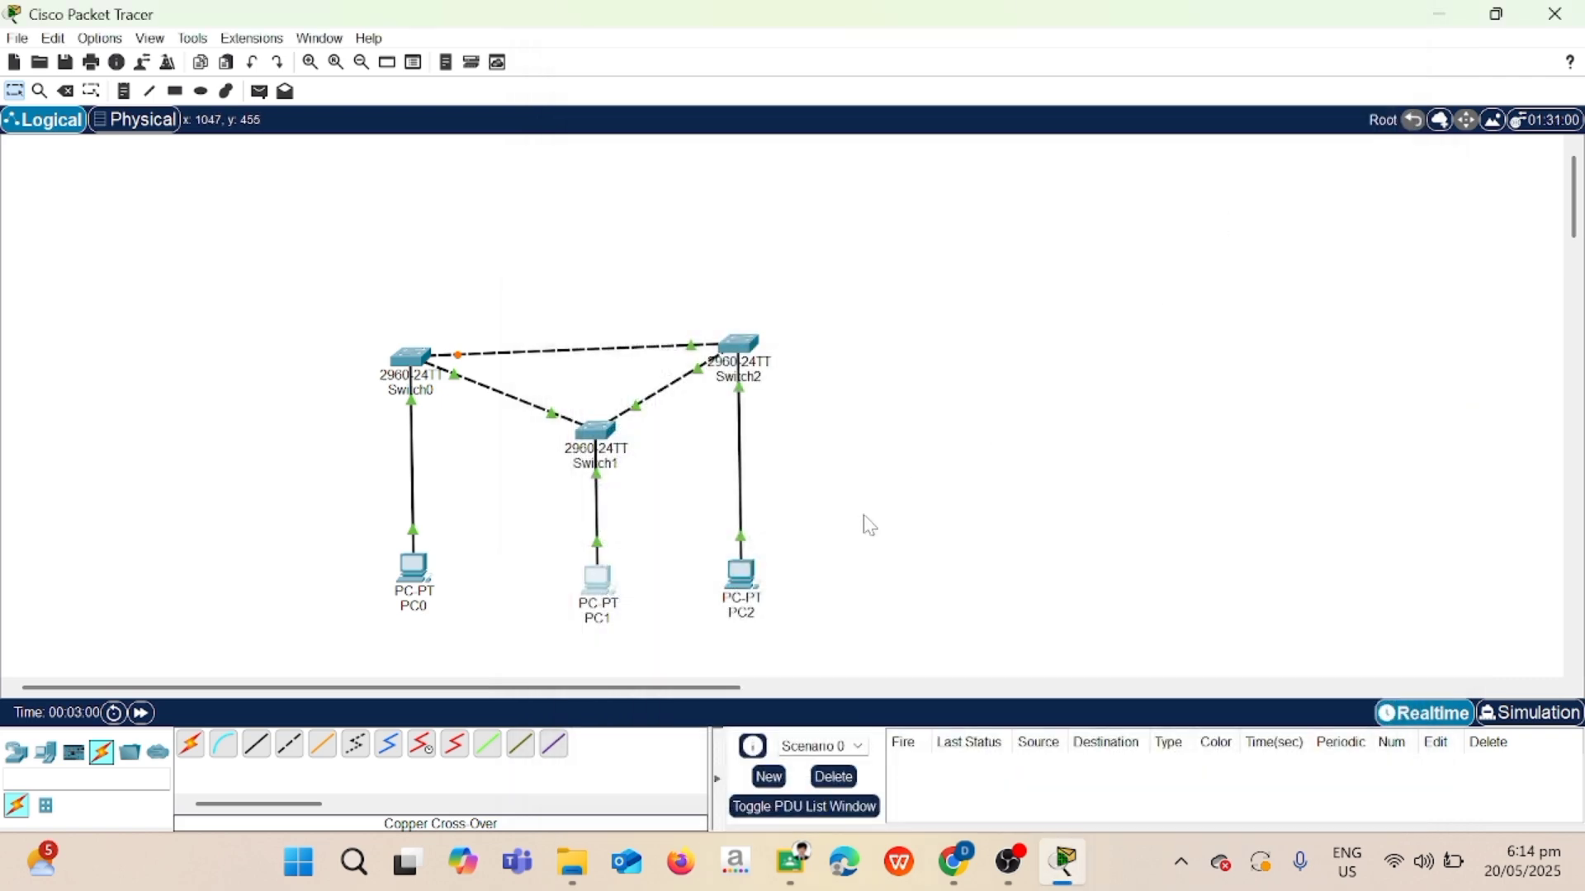
Give PC2 the static IPv4 address 10.176.0.4 with subnet mask 255.254.0.0.
click(741, 574)
click(727, 68)
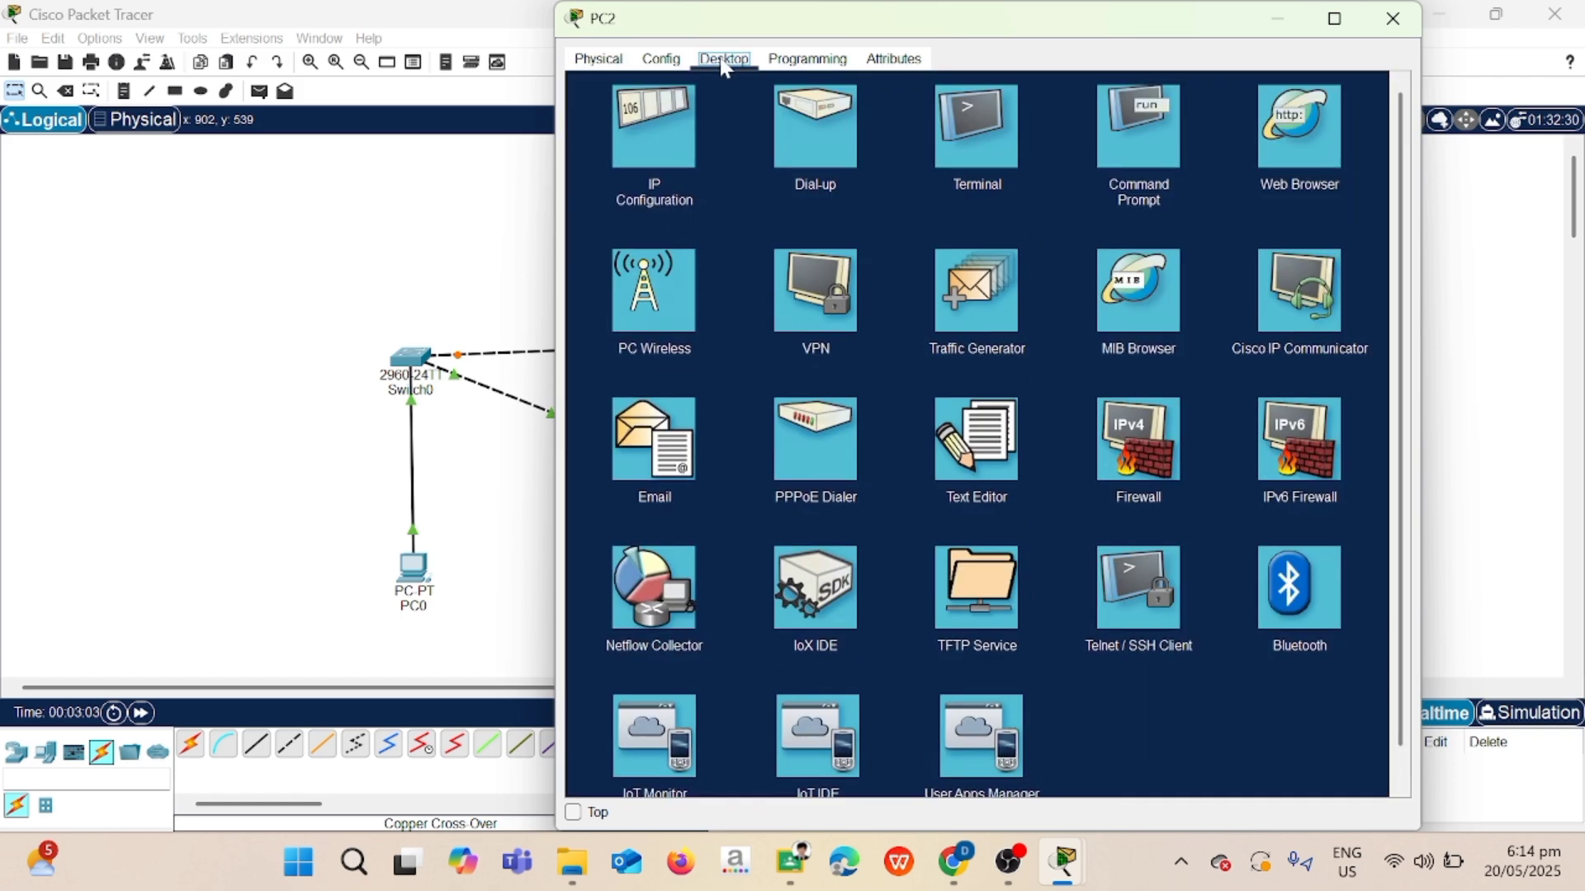
click(665, 132)
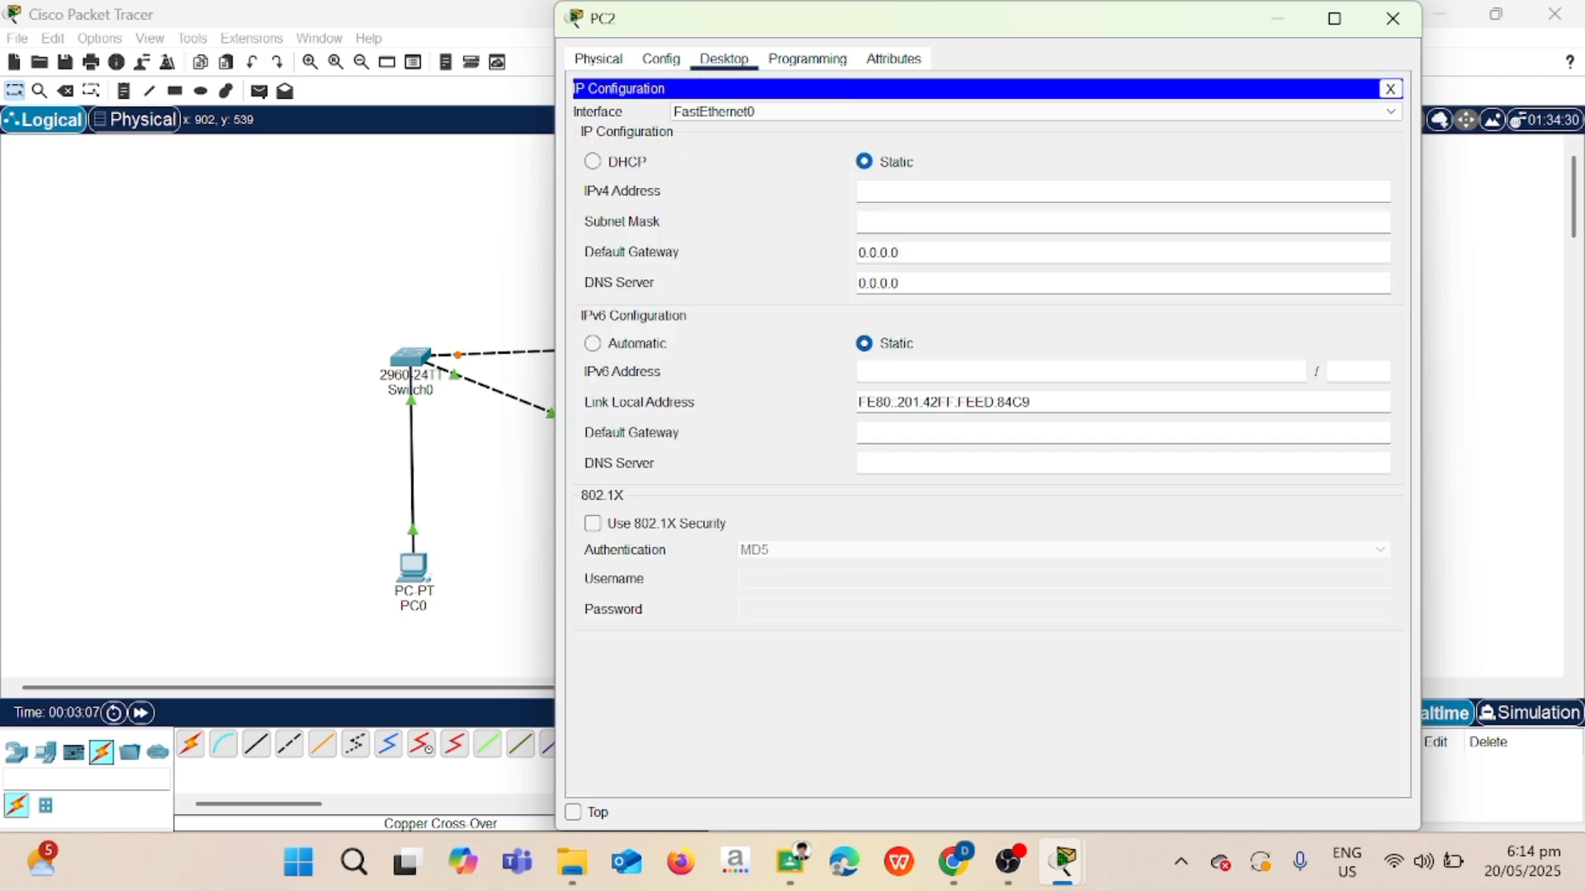
text(10.176.0.2)
click(919, 219)
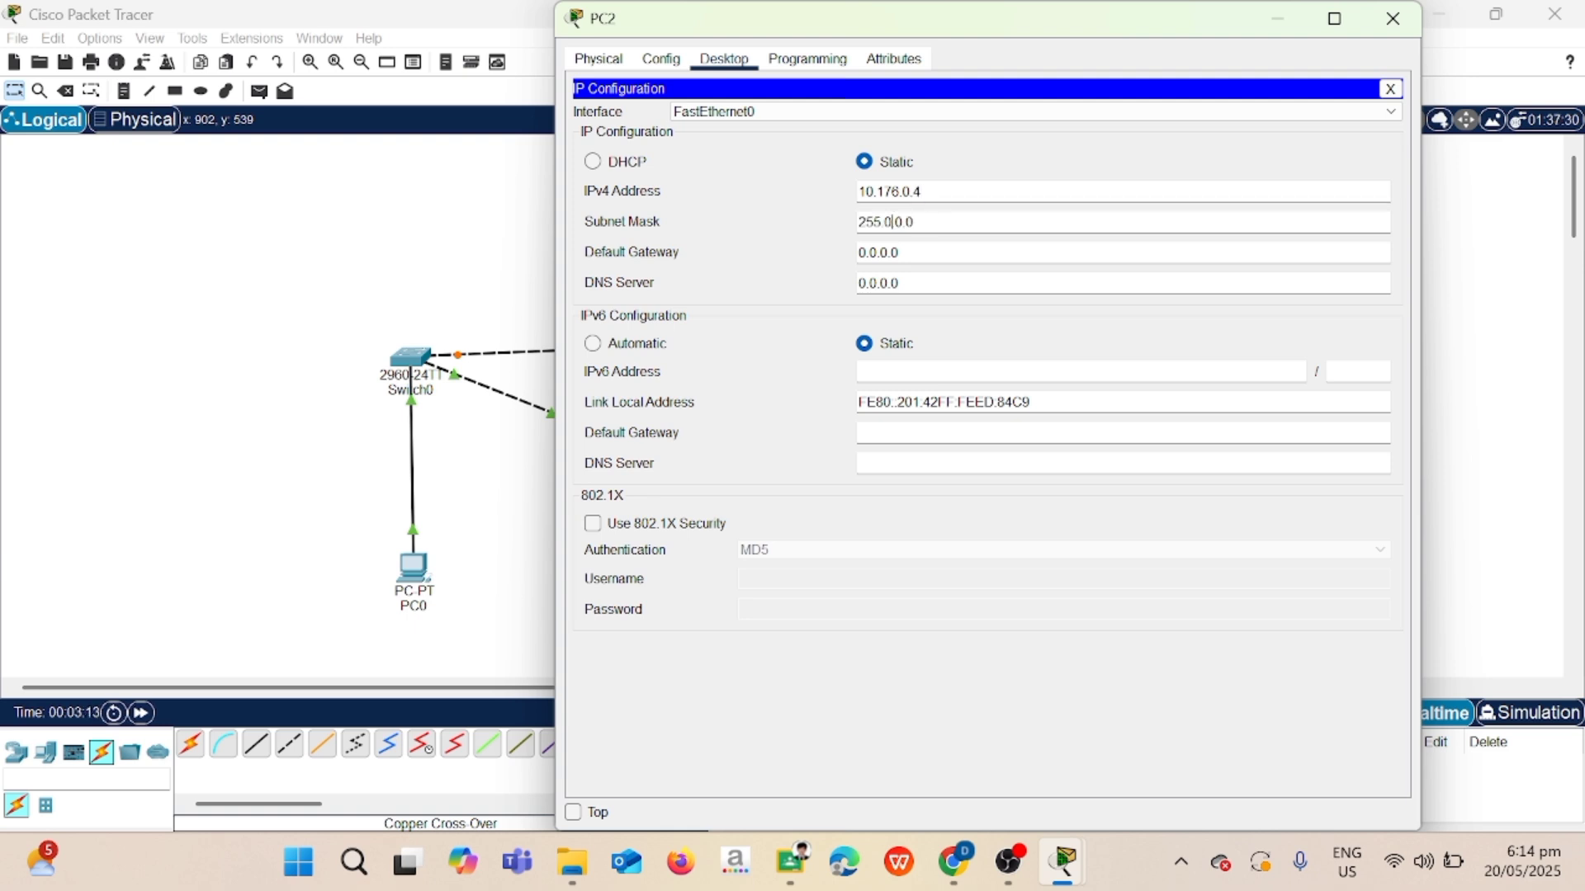
text(254)
click(1394, 18)
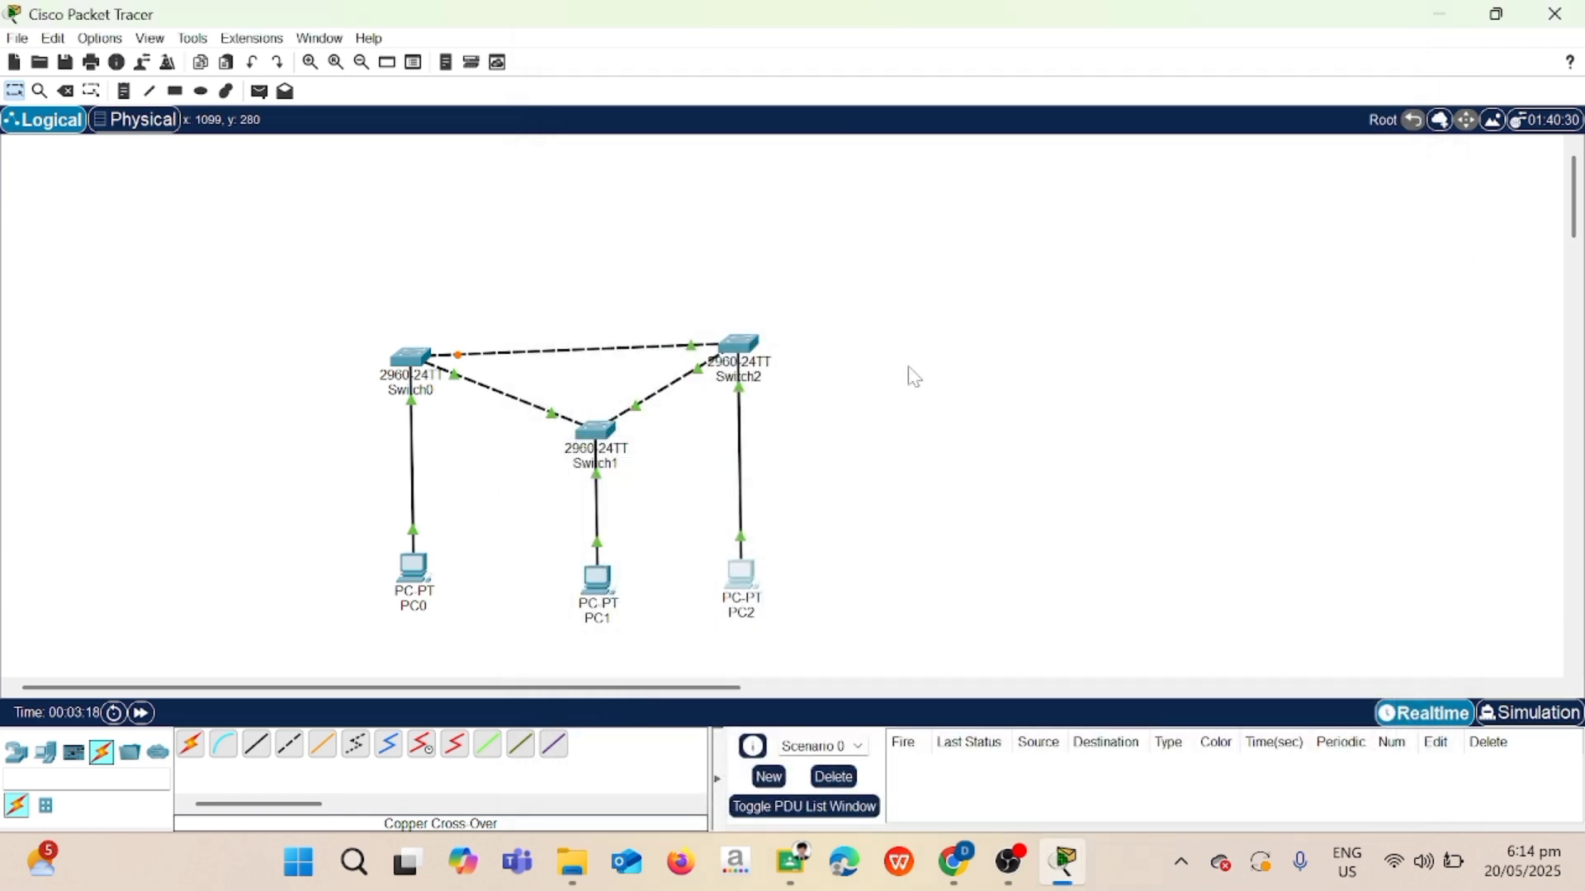
Enter global configuration mode on Switch0's command line and set its hostname to S1.
click(412, 358)
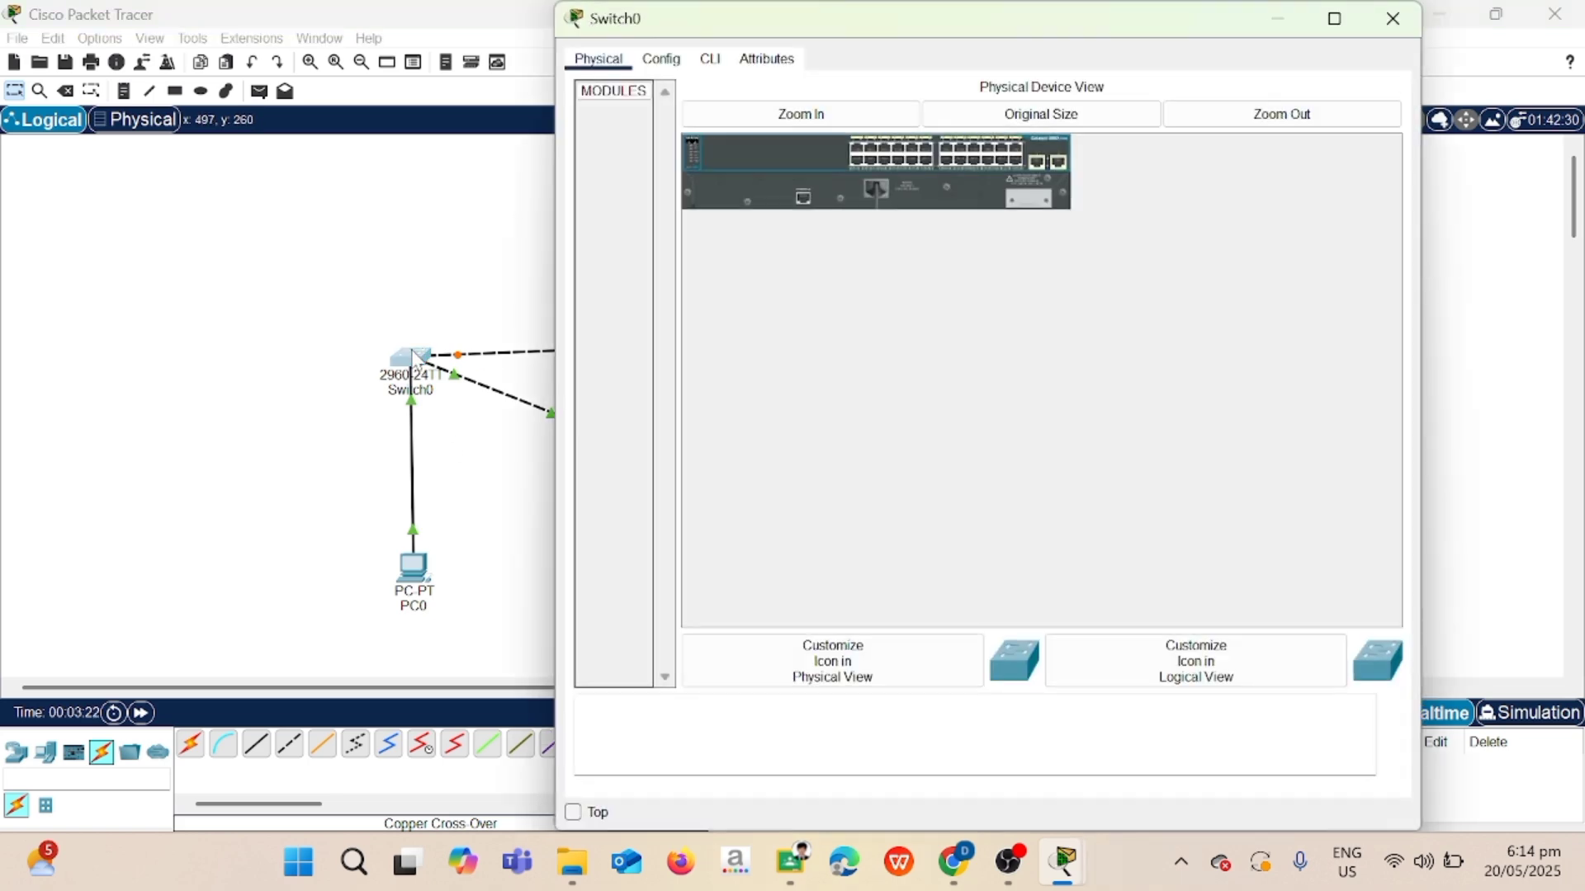
click(715, 72)
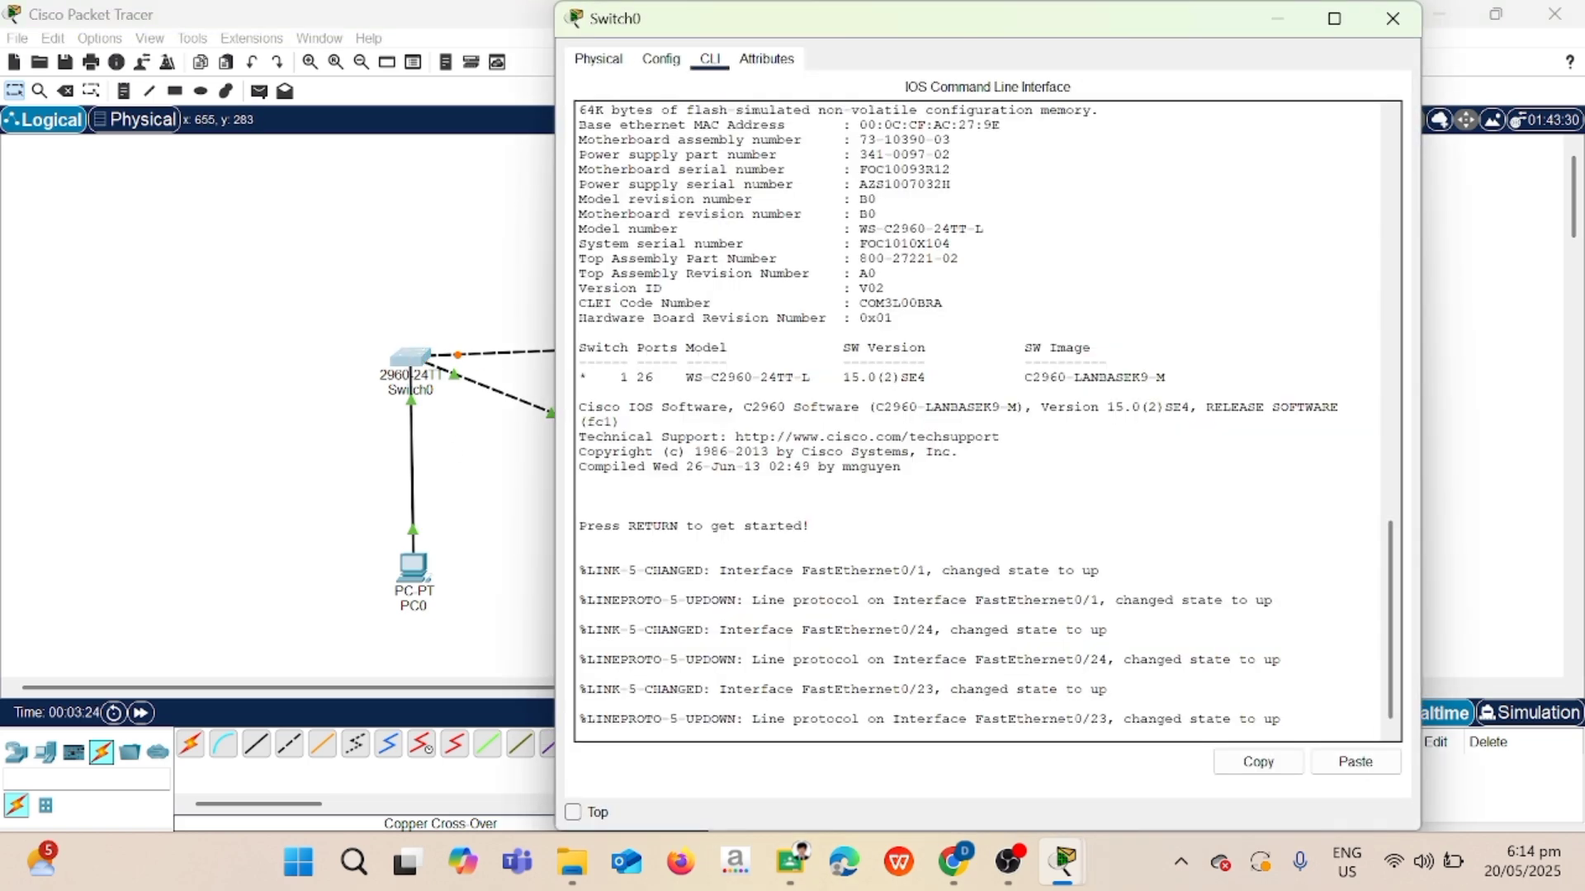
key(Return)
key(Return)
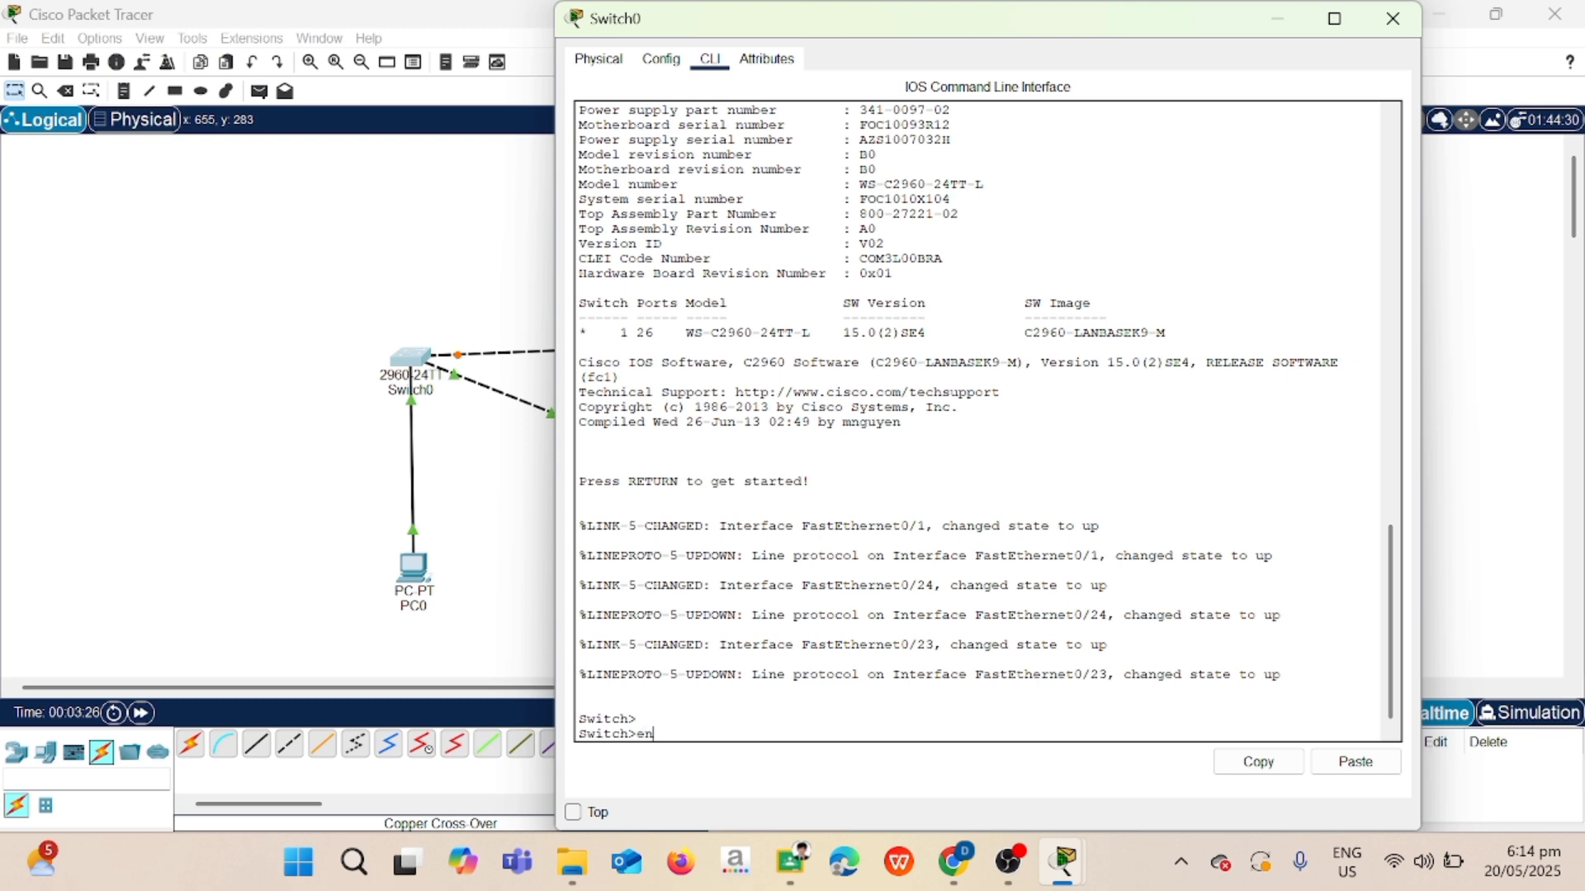
text(en)
key(Return)
text(f t)
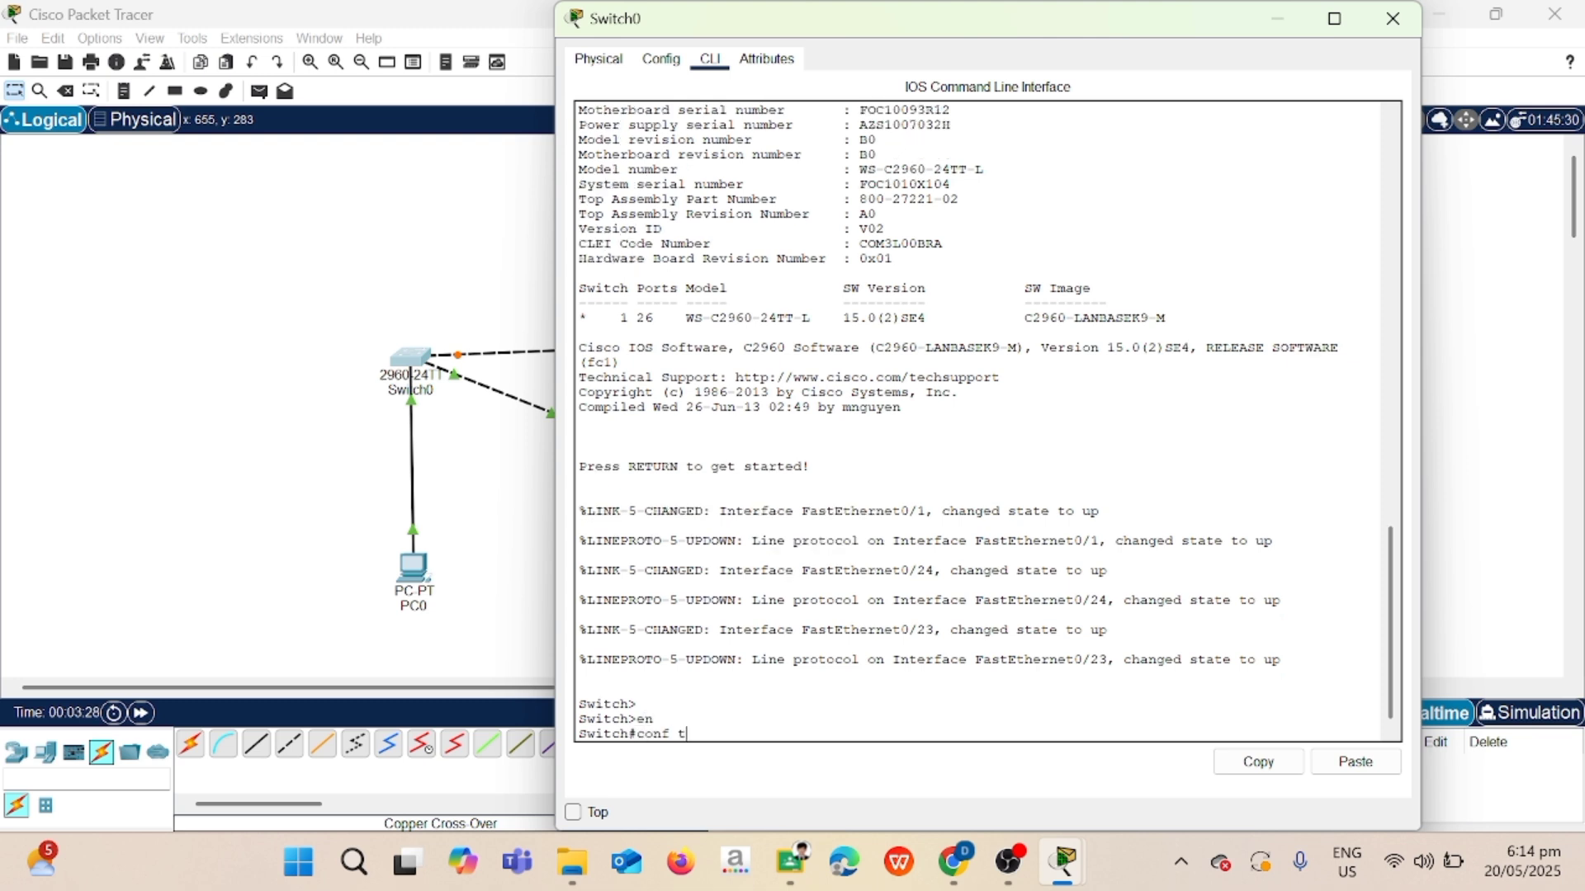
key(Return)
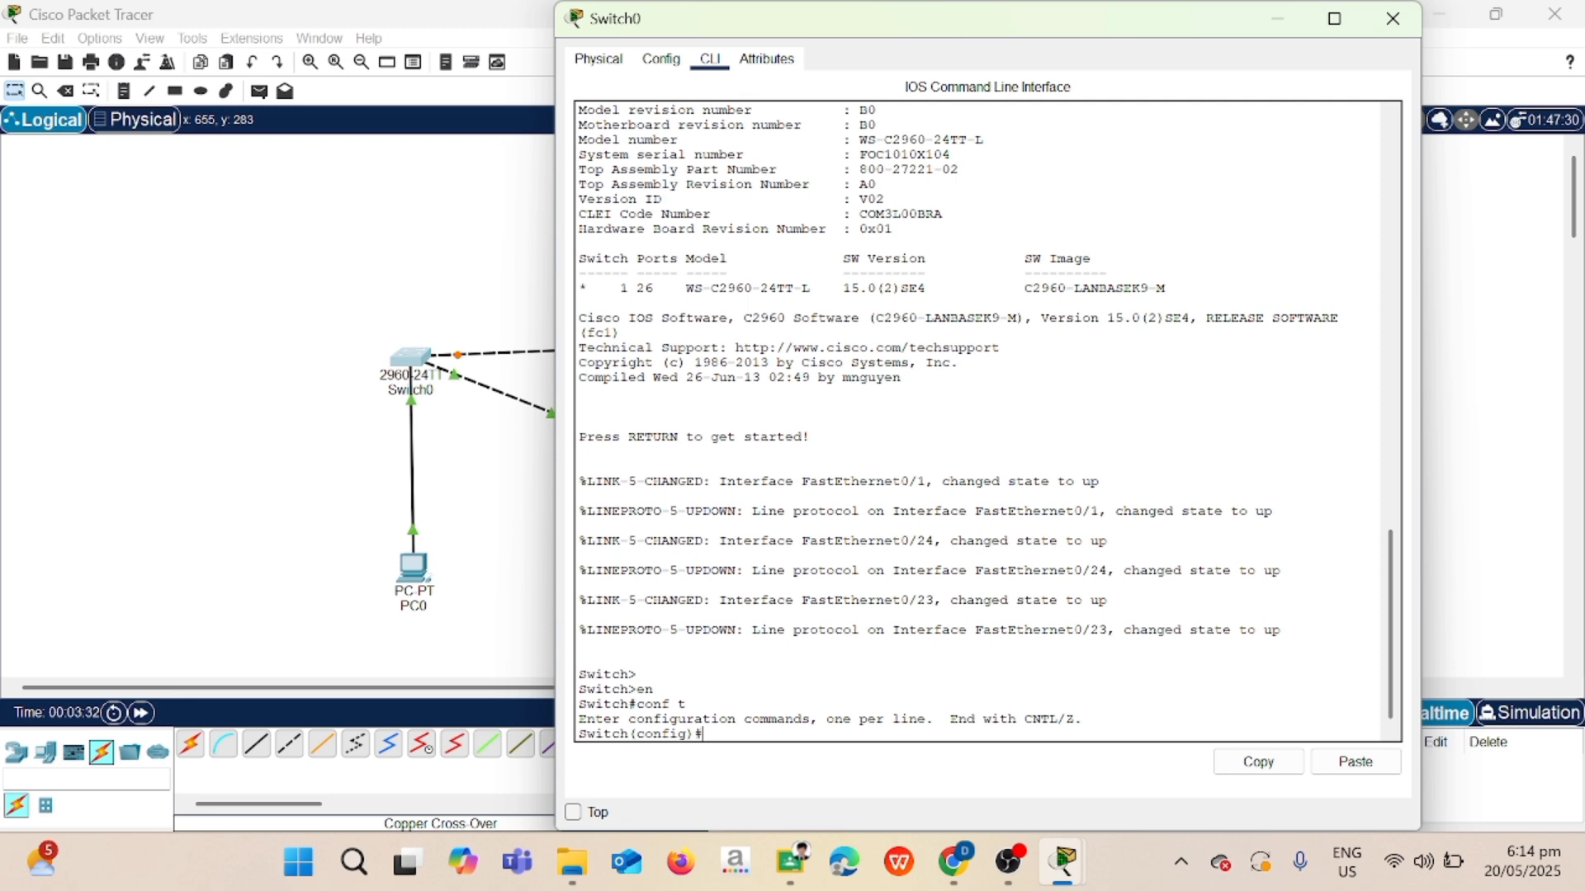
text(host name S1)
key(Return)
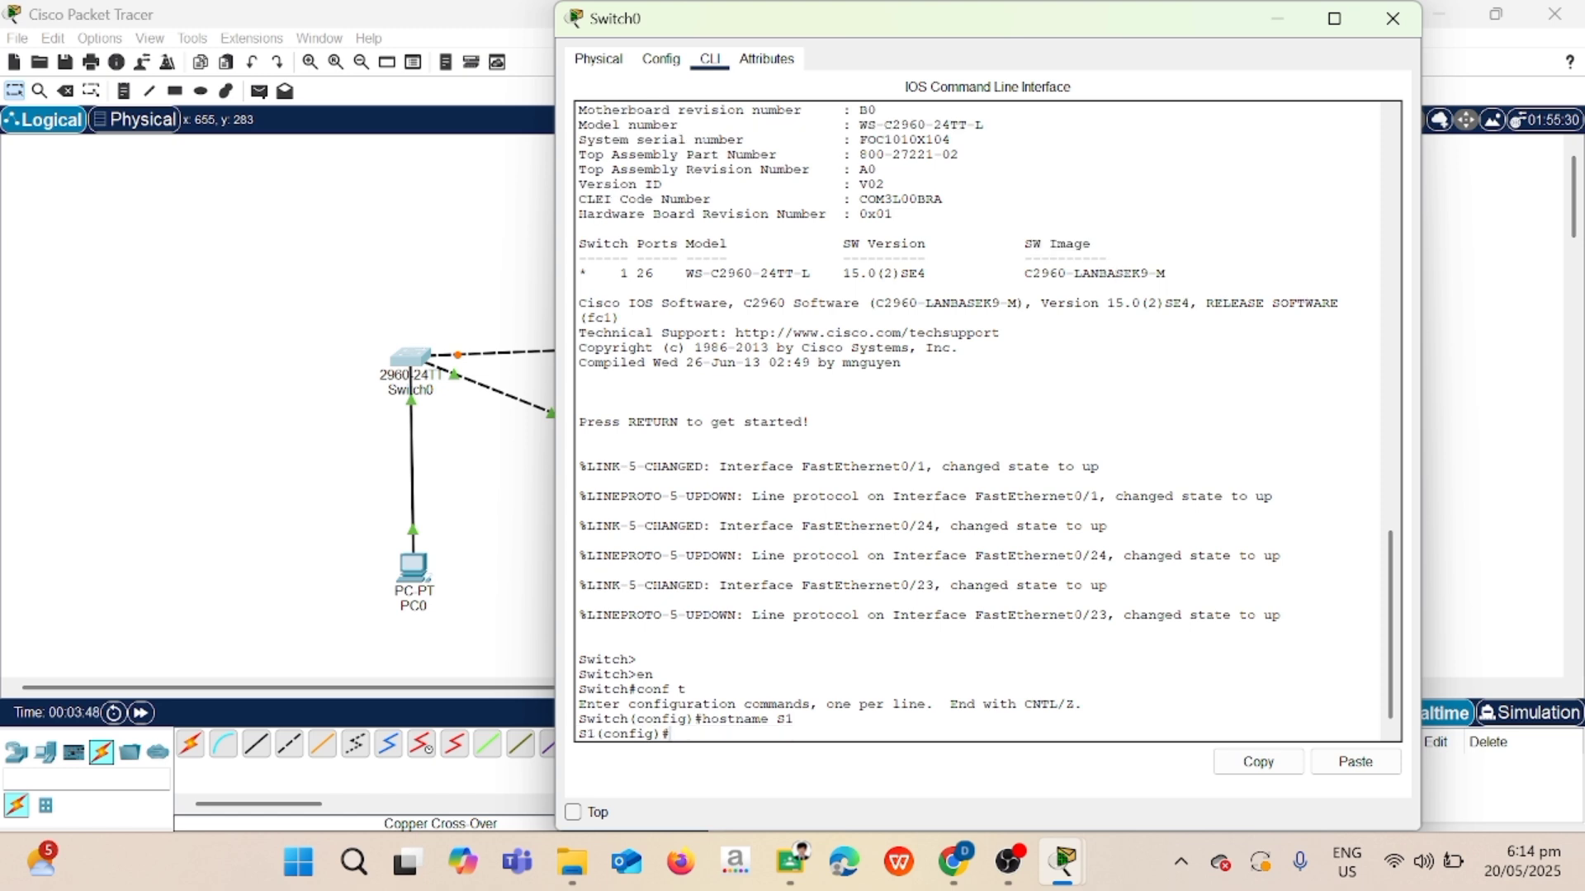
Set the spanning-tree priority for VLAN 1 to 4096 on S1.
text(spanning-tree vlan 1)
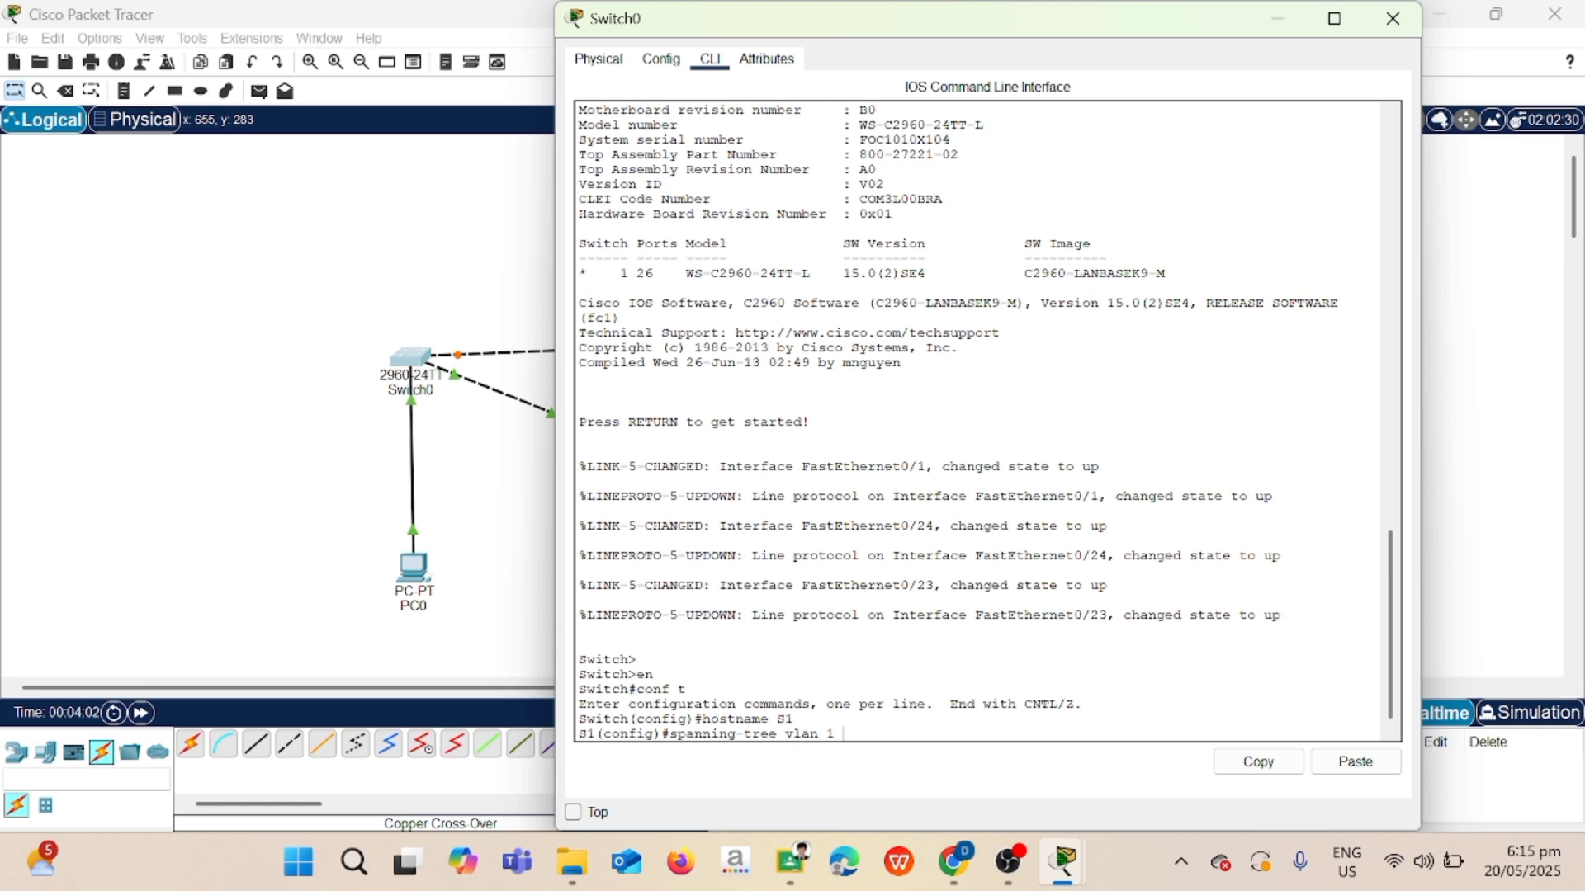
text( priority 40)
text(96)
key(Return)
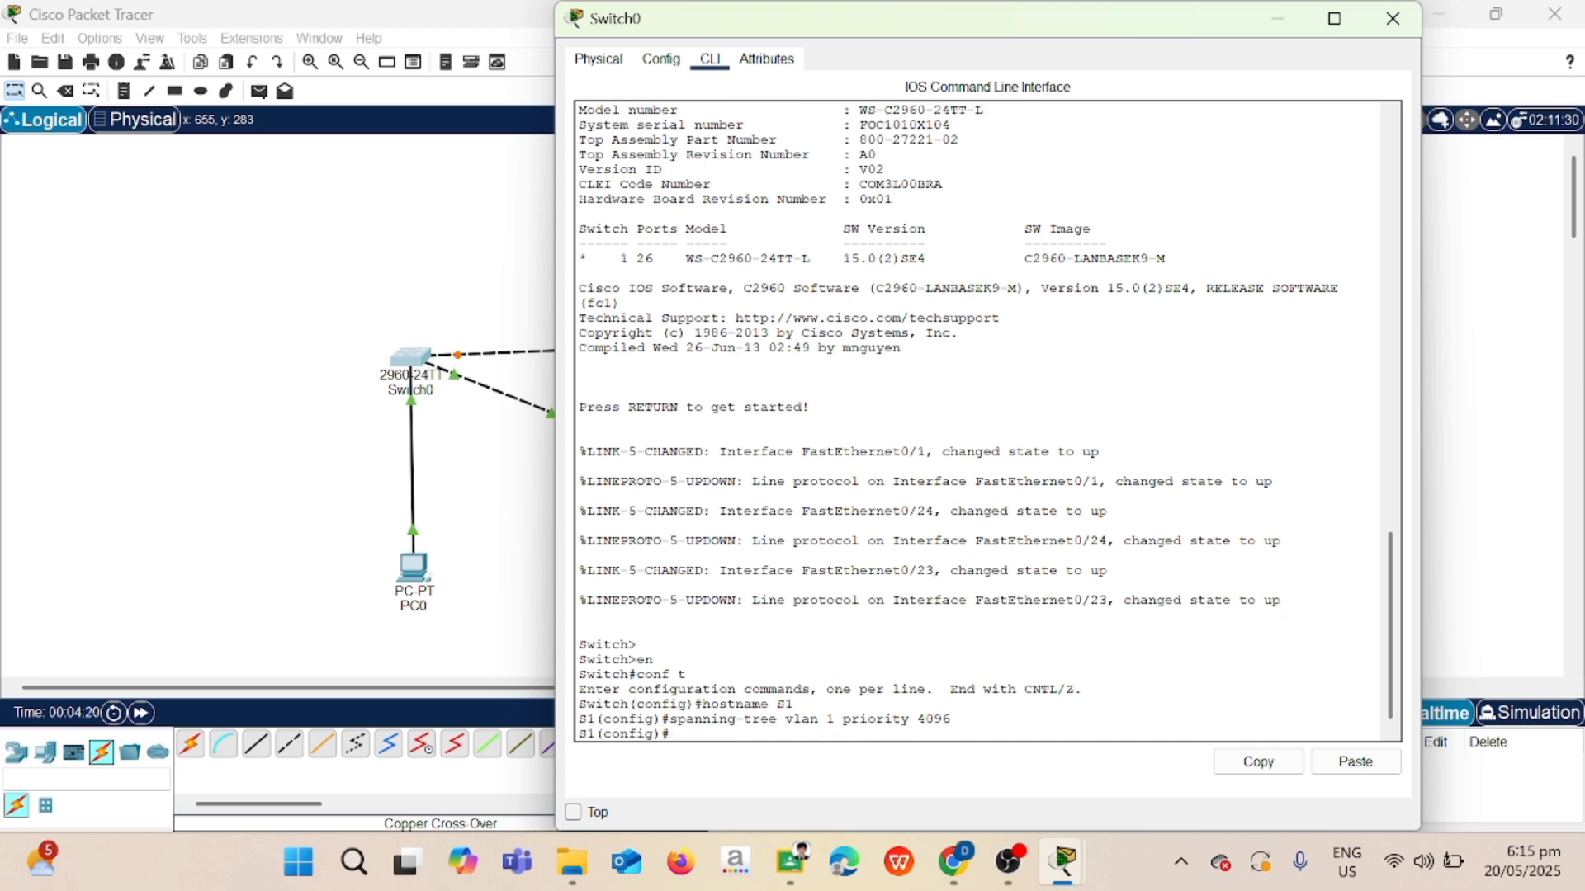
Leave configuration mode on S1, save the configuration with write memory, and close the switch window.
text(exit)
key(Return)
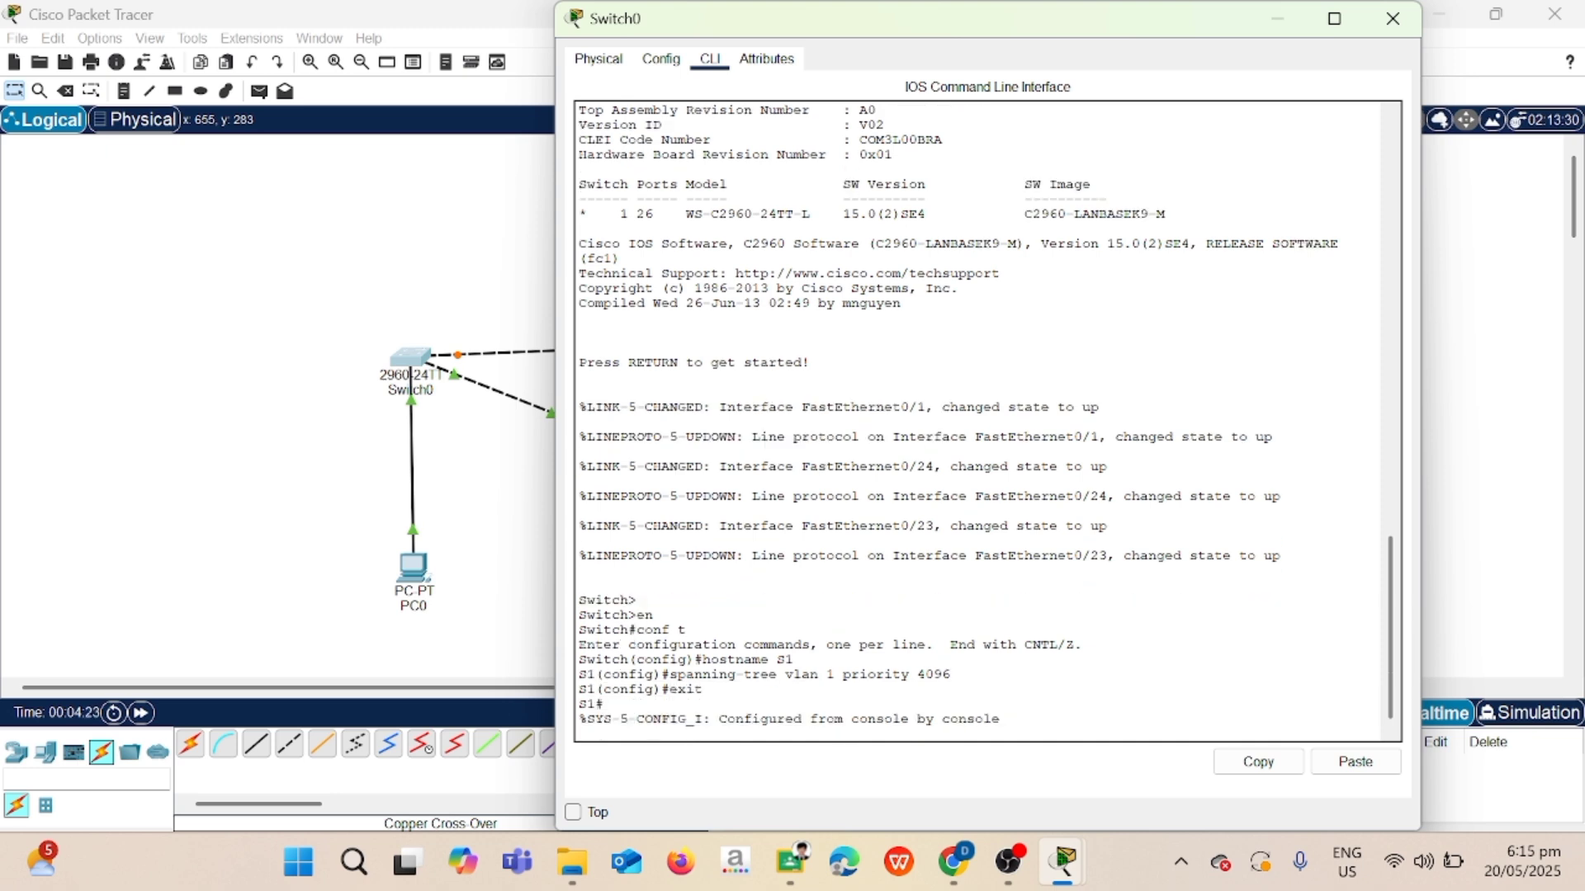
key(Return)
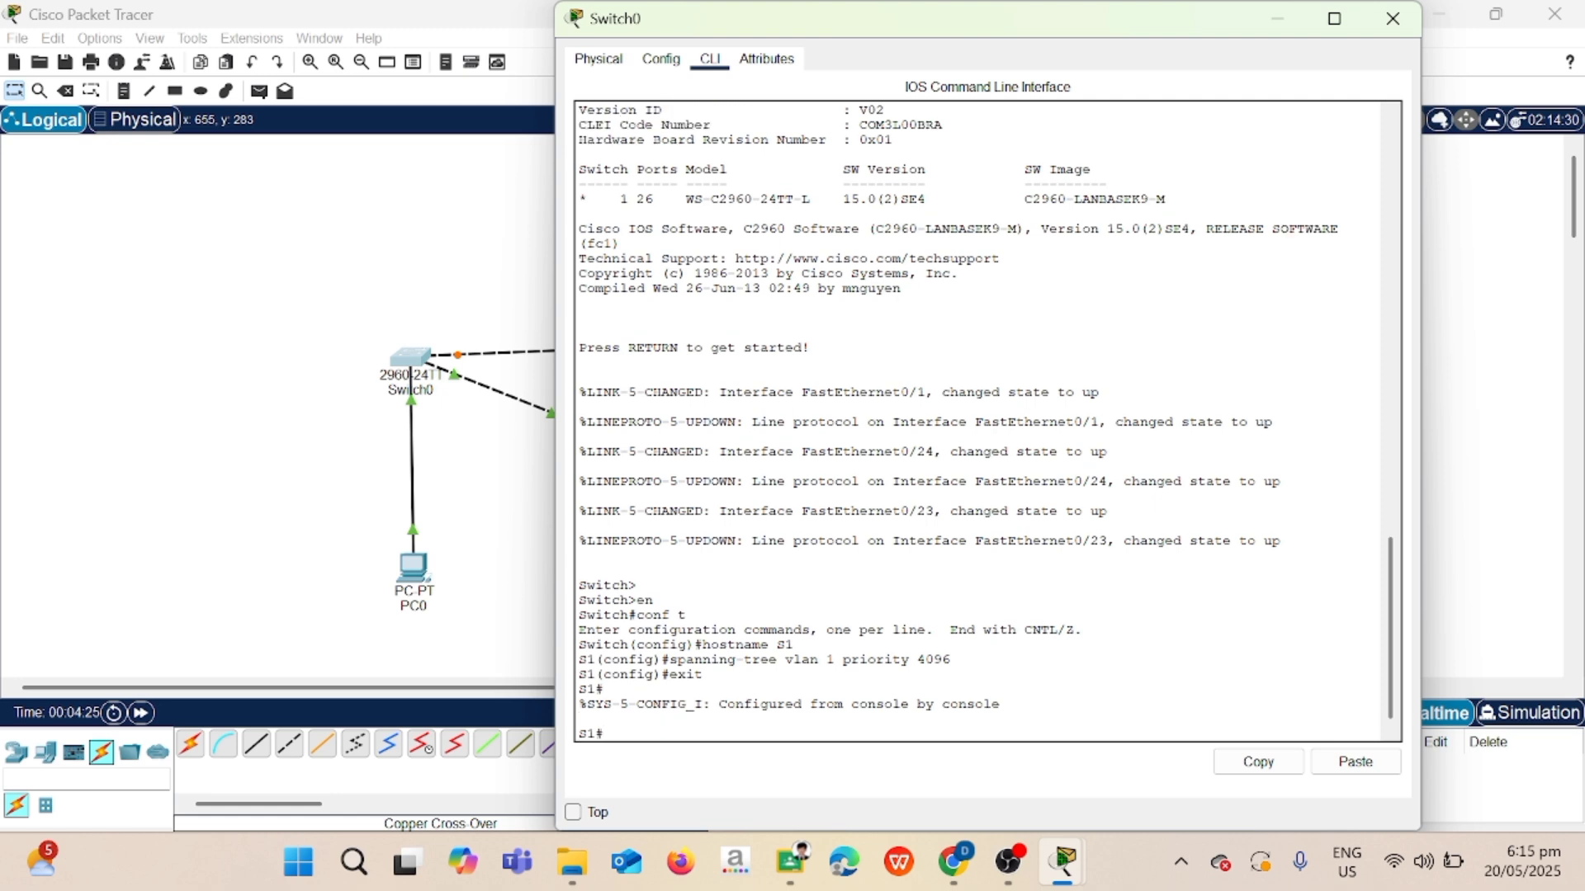
key(Return)
text(wri)
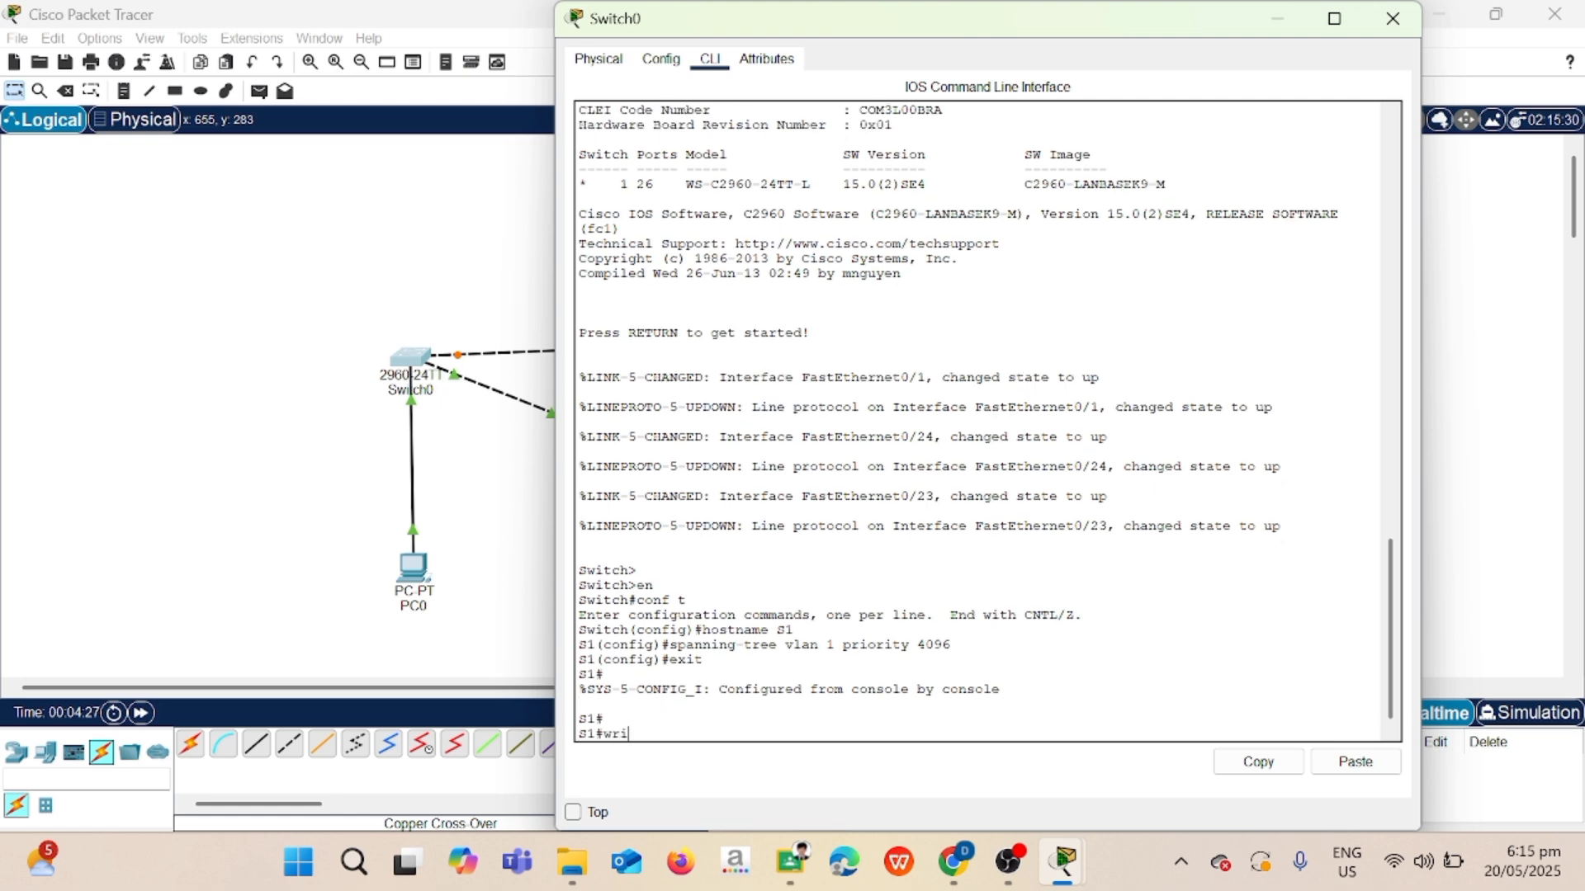
text(te memory)
key(Return)
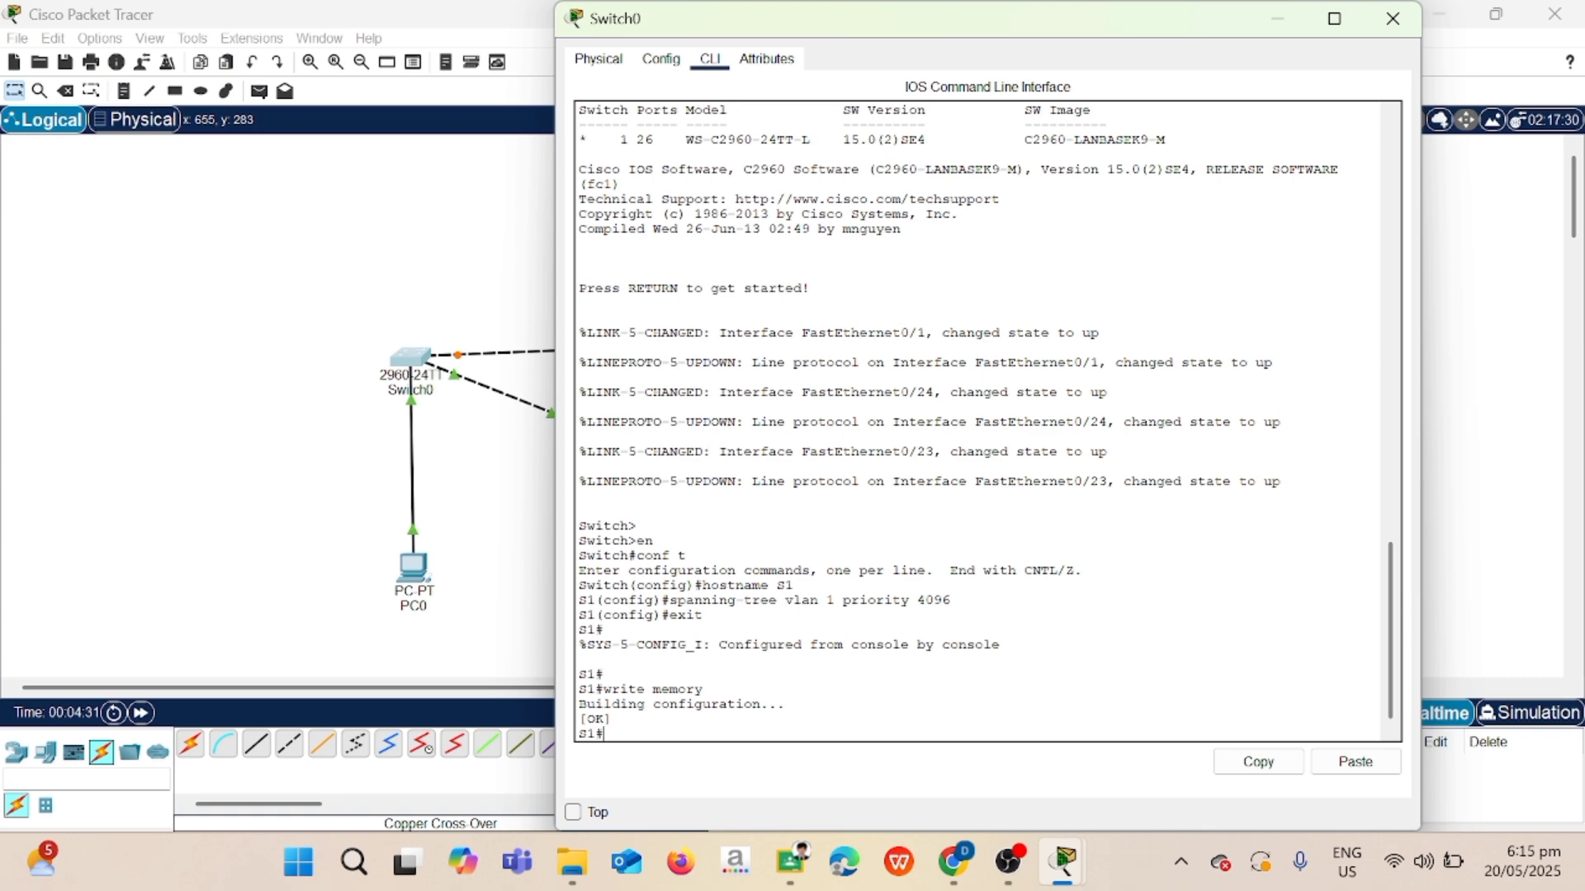
click(1394, 24)
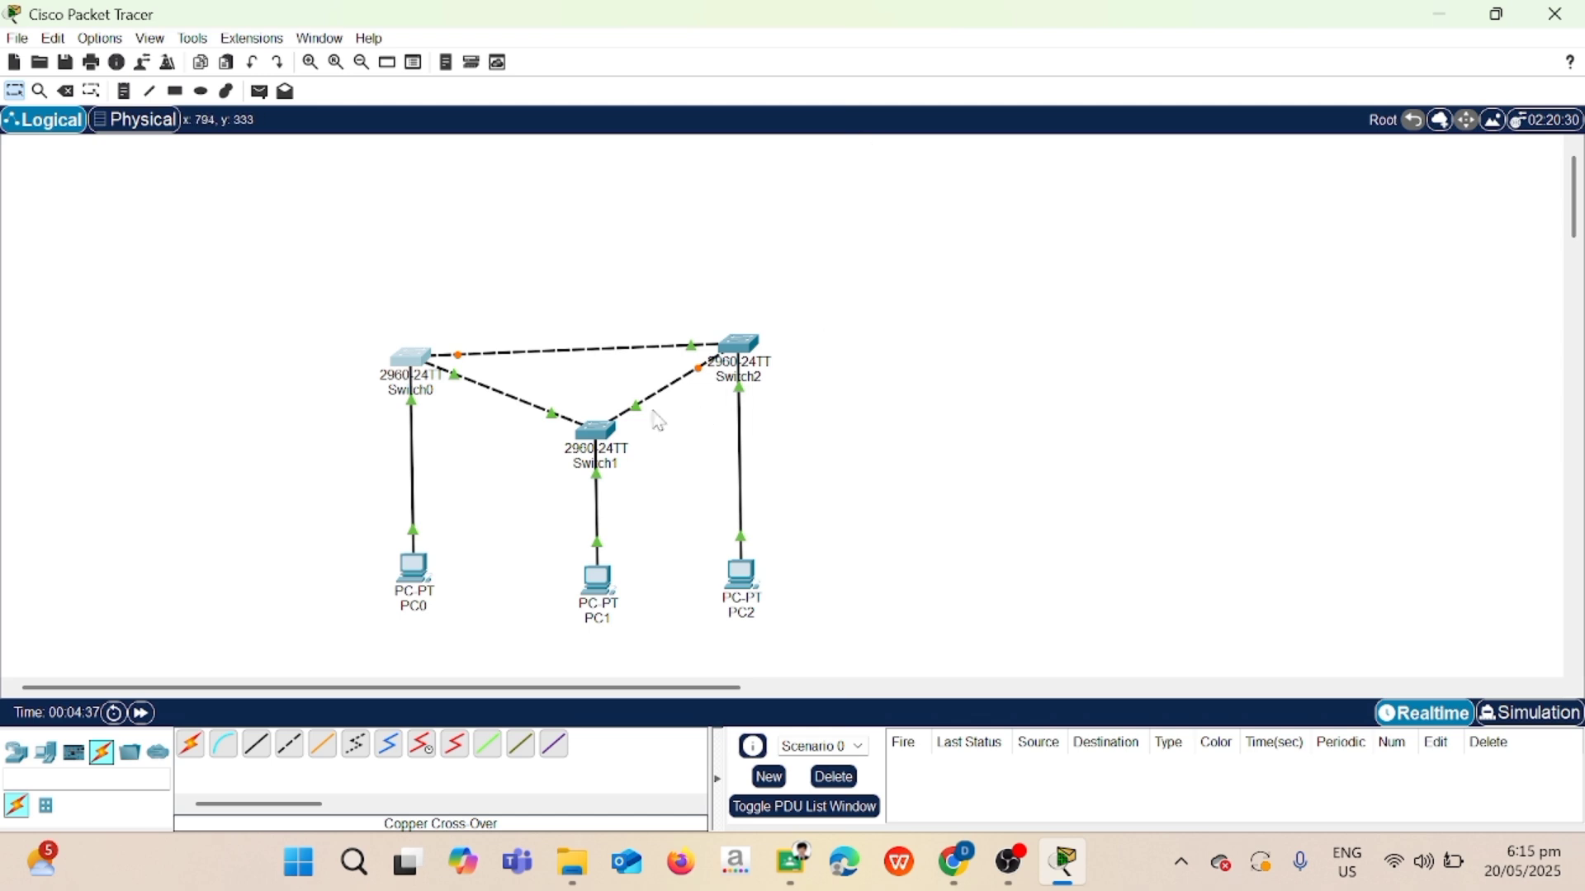
Enter global configuration mode on Switch1's command line and set its hostname to S2.
click(596, 435)
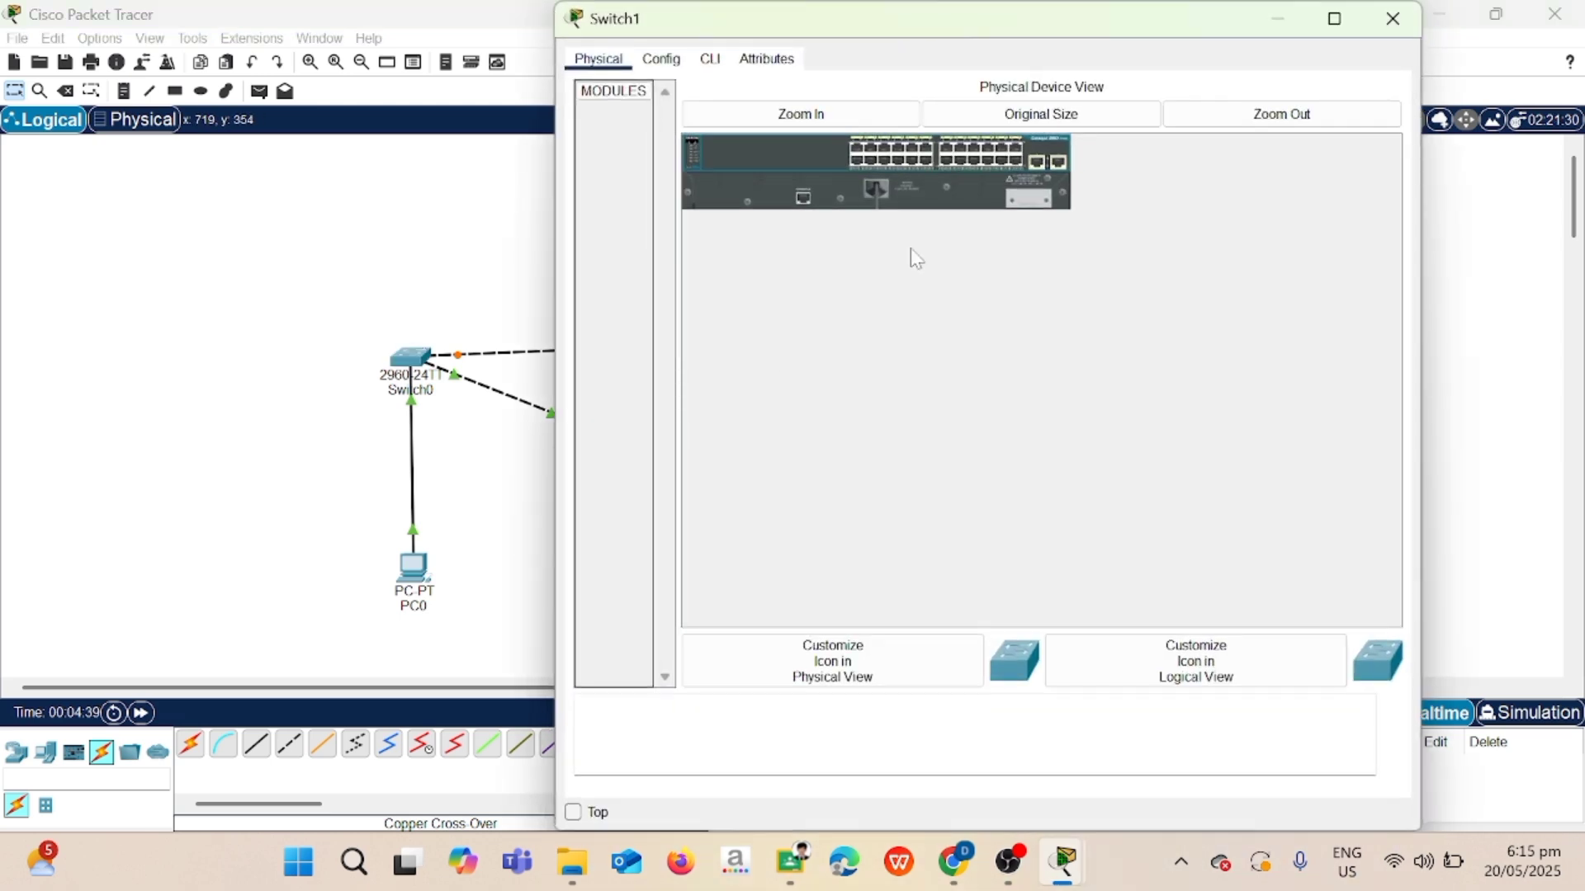
click(711, 60)
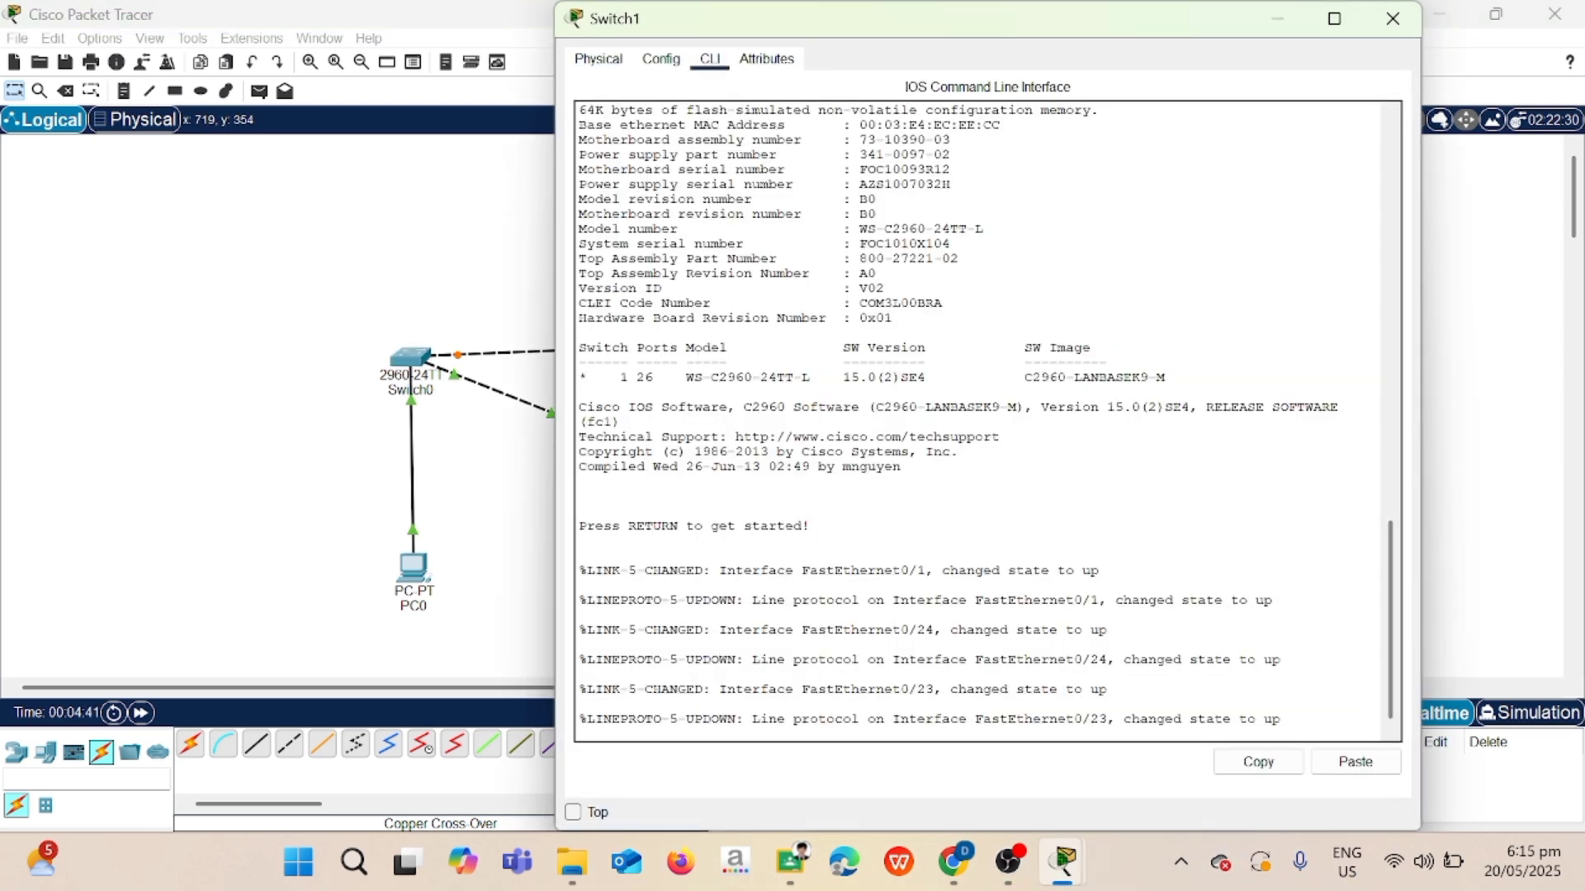
key(Return)
key(Return)
text(en)
key(Return)
text(c)
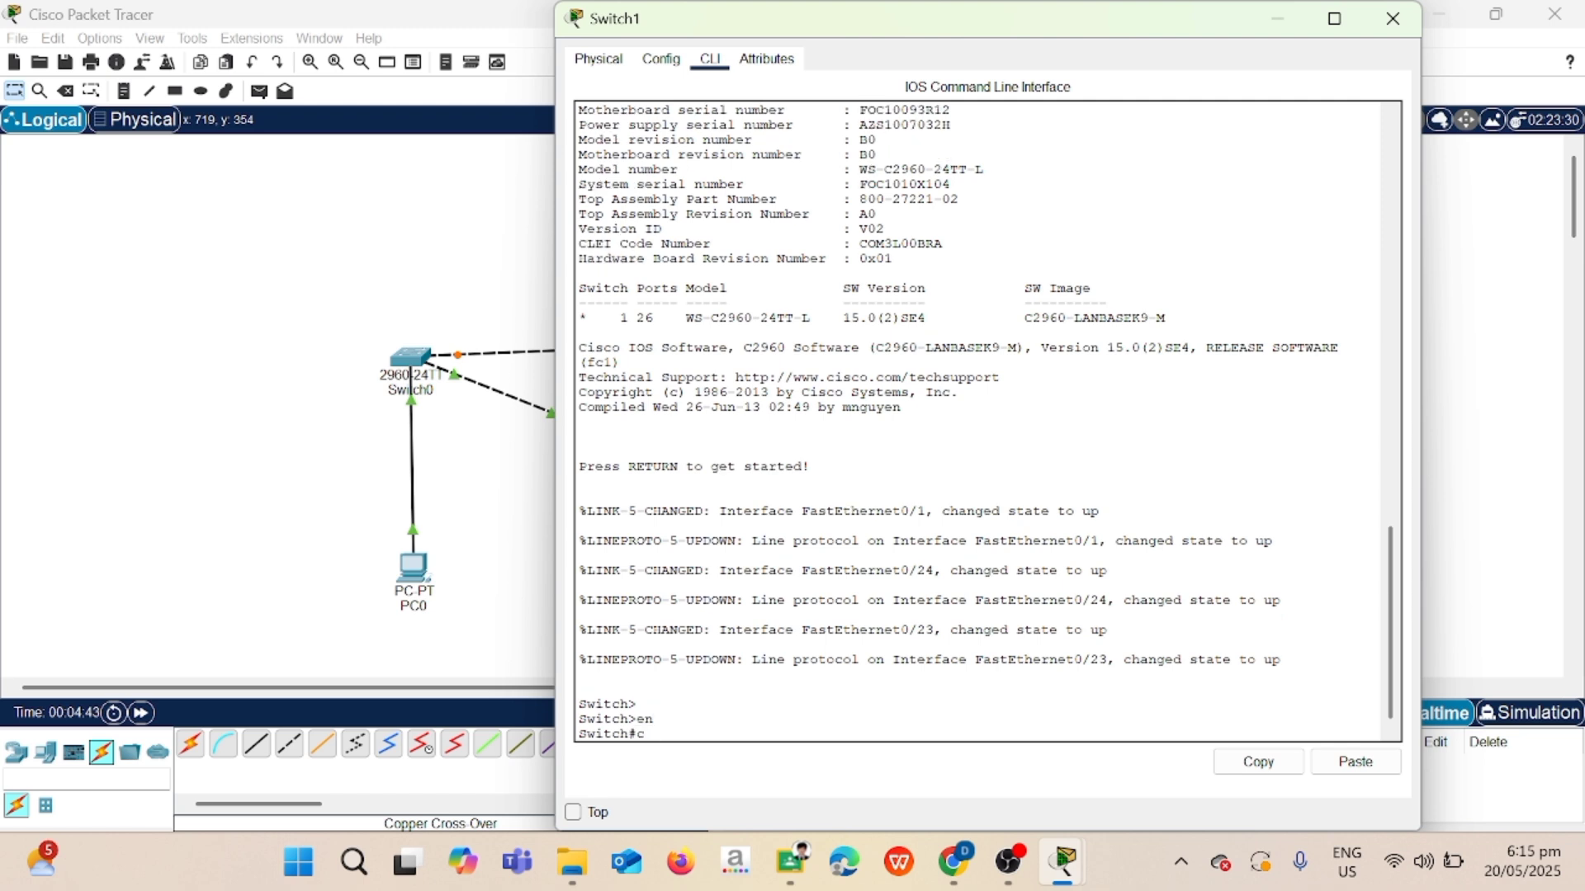
text(onf t)
key(Return)
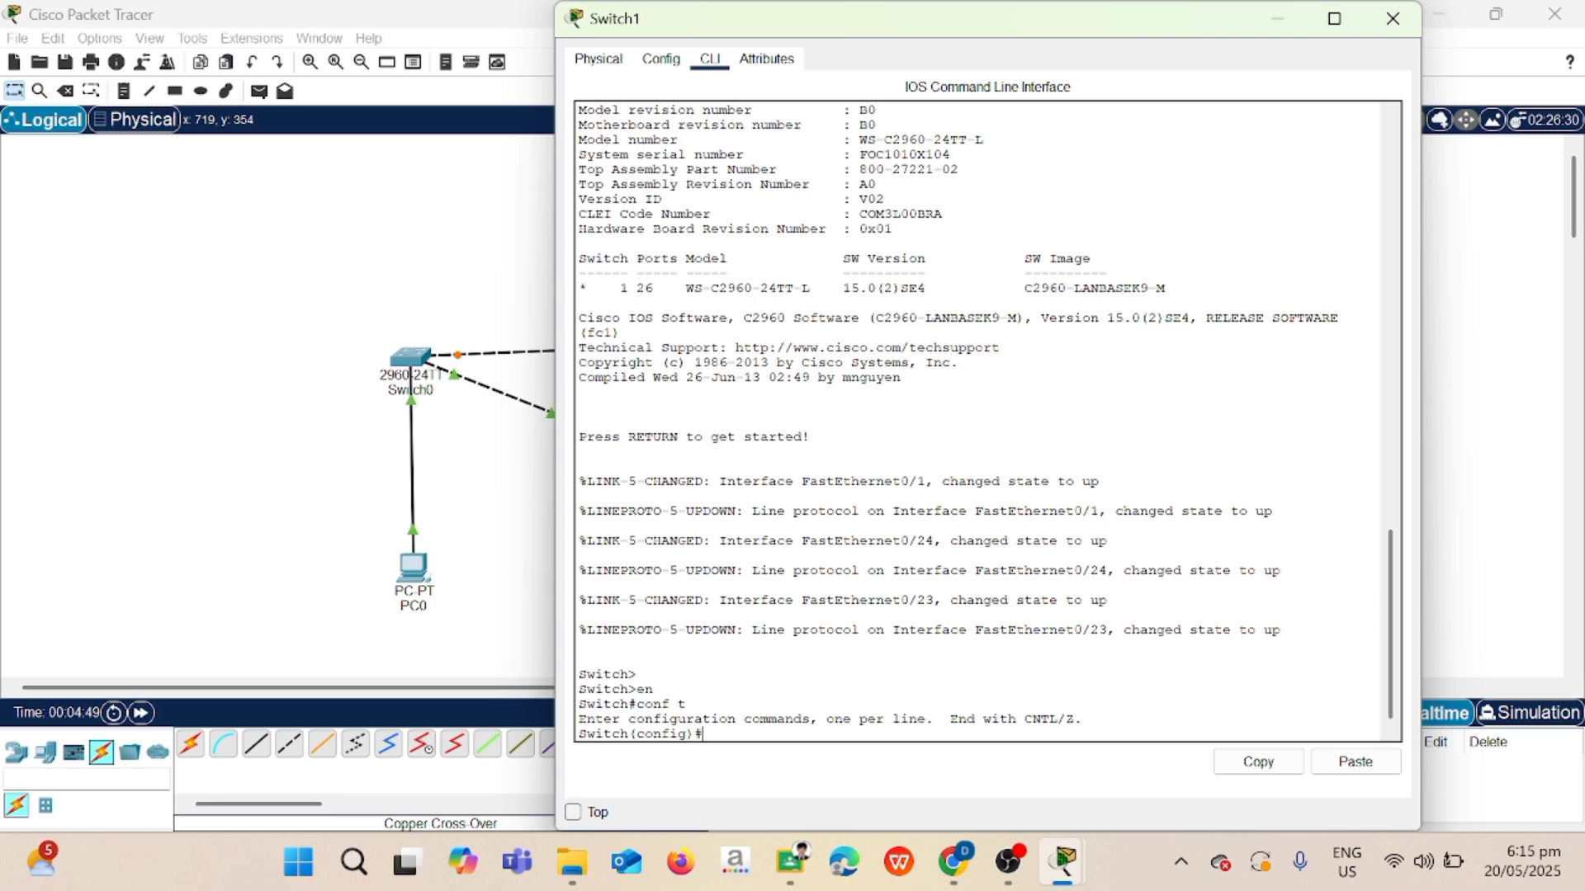
text(hostname S2)
key(Return)
Try to set the spanning-tree priority for VLAN 1 to 32760 on S2.
text(spanning)
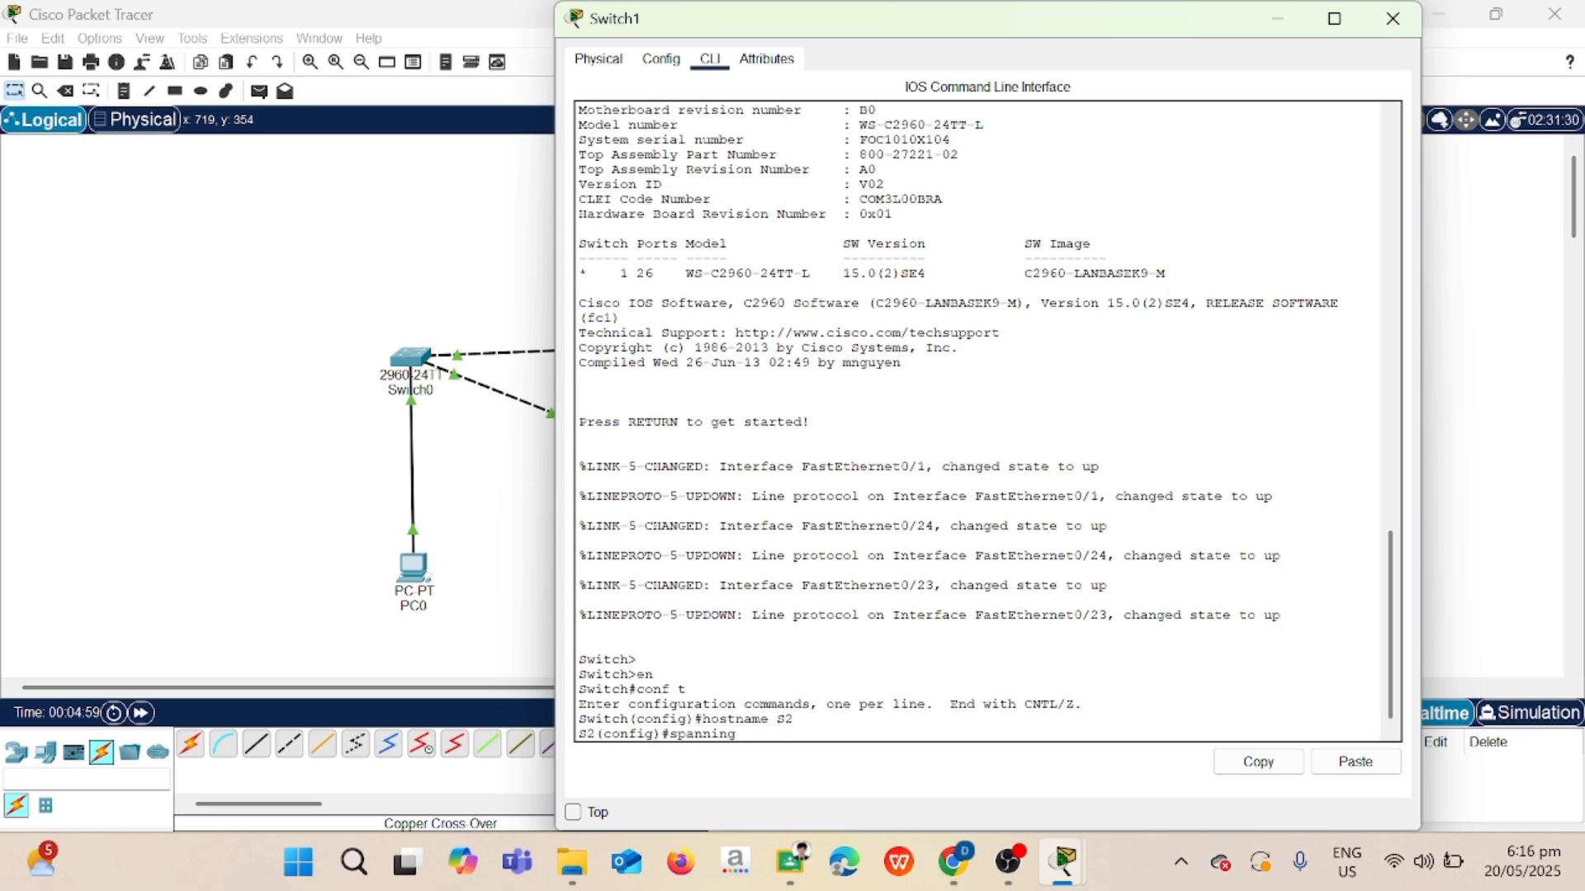
text(-tree vlan 1 priority 327)
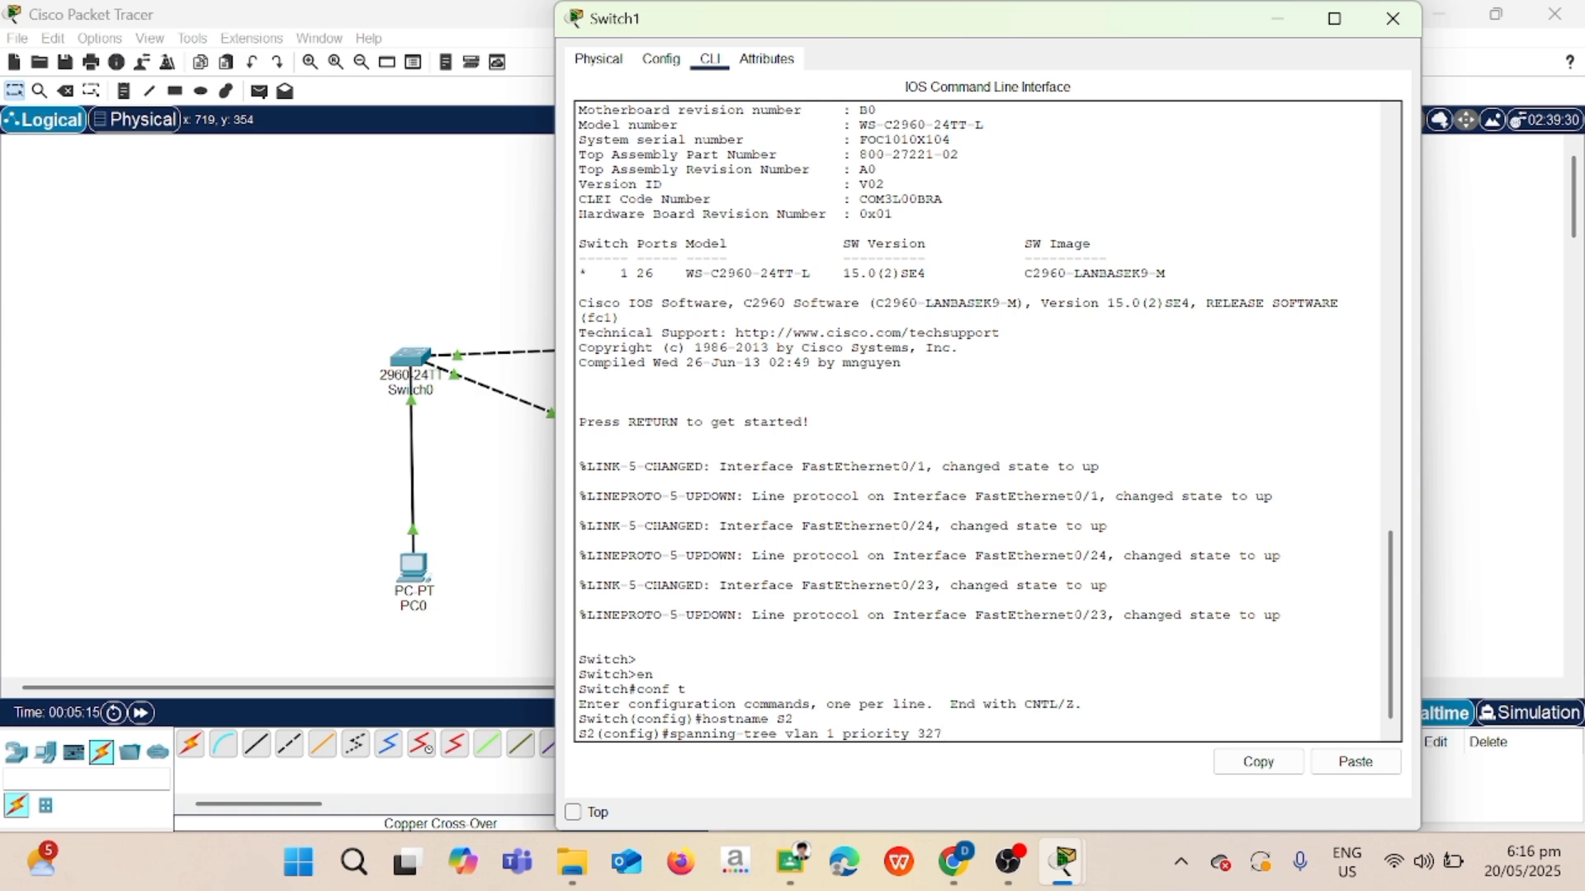
text(60)
key(Return)
Leave configuration mode on S2, save the configuration with write memory, and close the switch window.
text(exit)
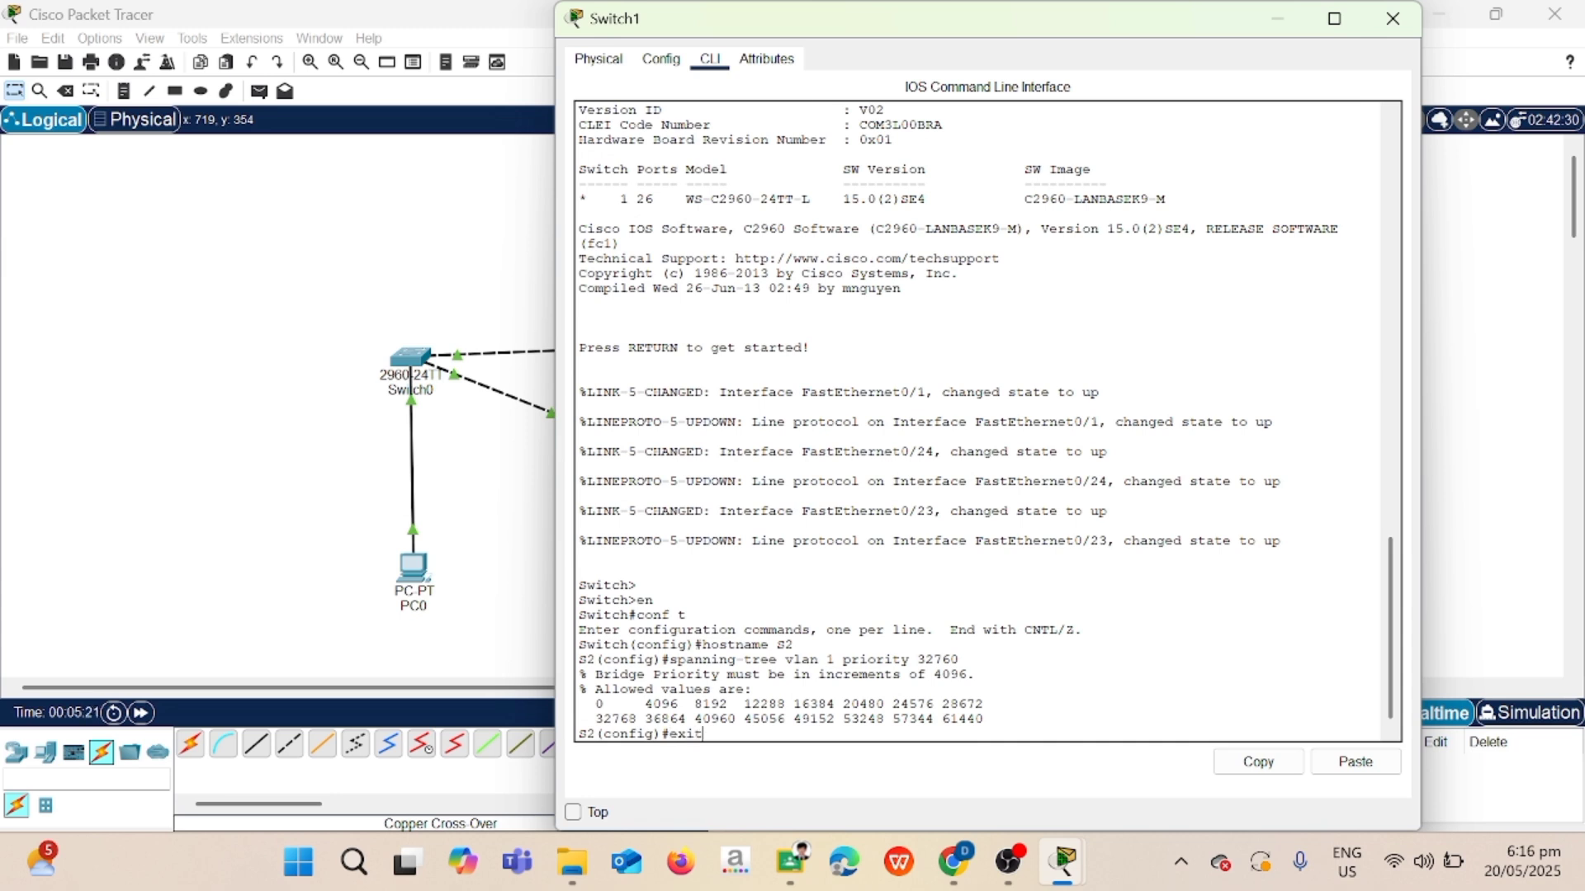
key(Return)
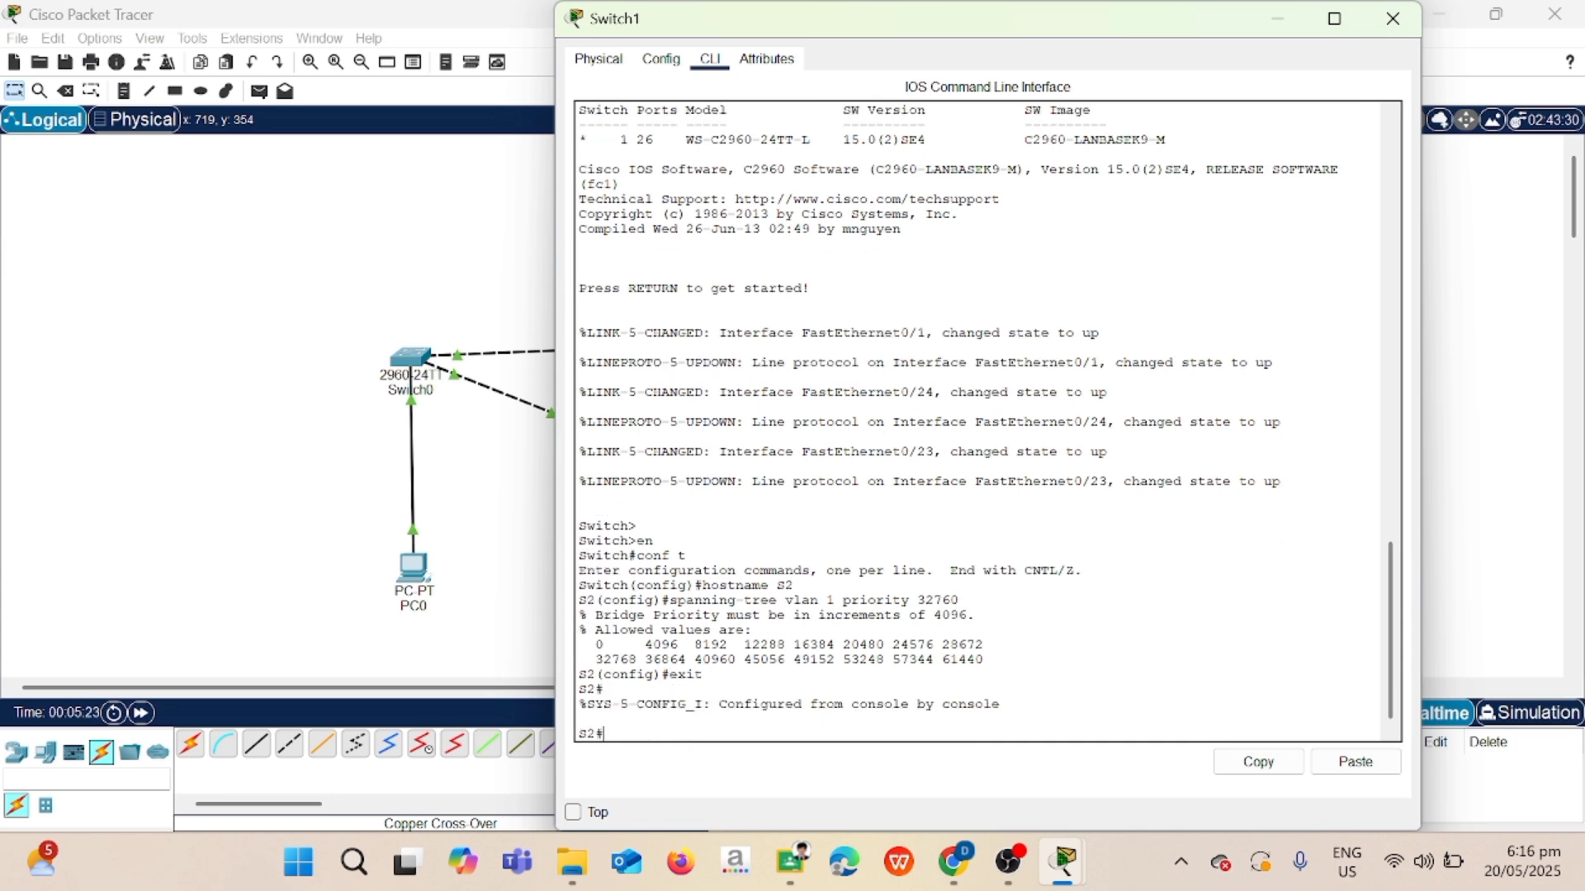
key(Return)
text(write)
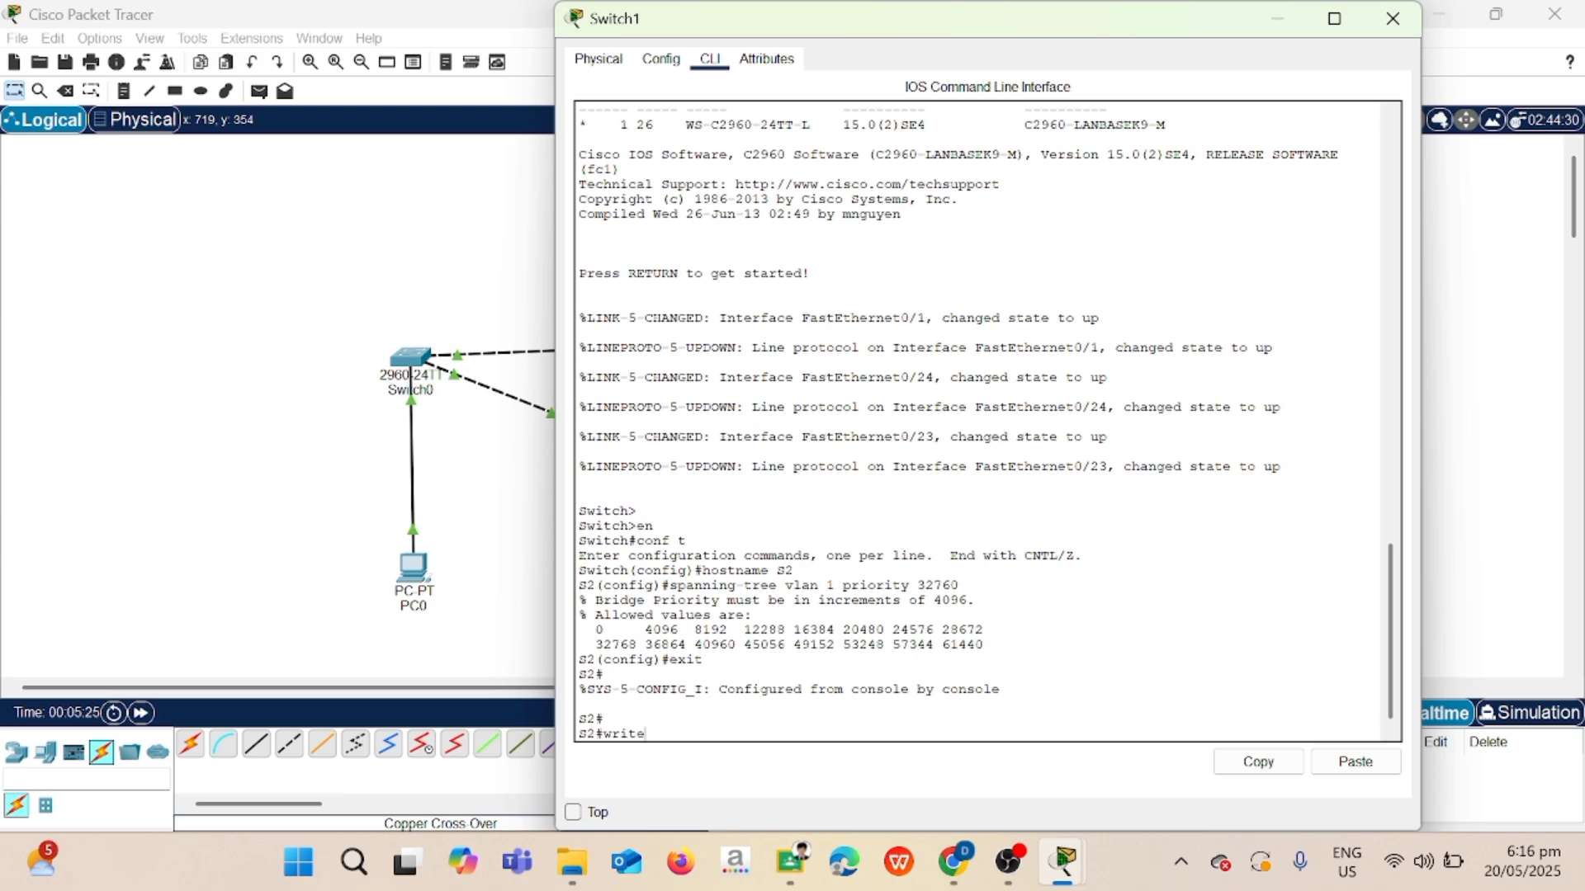
text( memory)
key(Return)
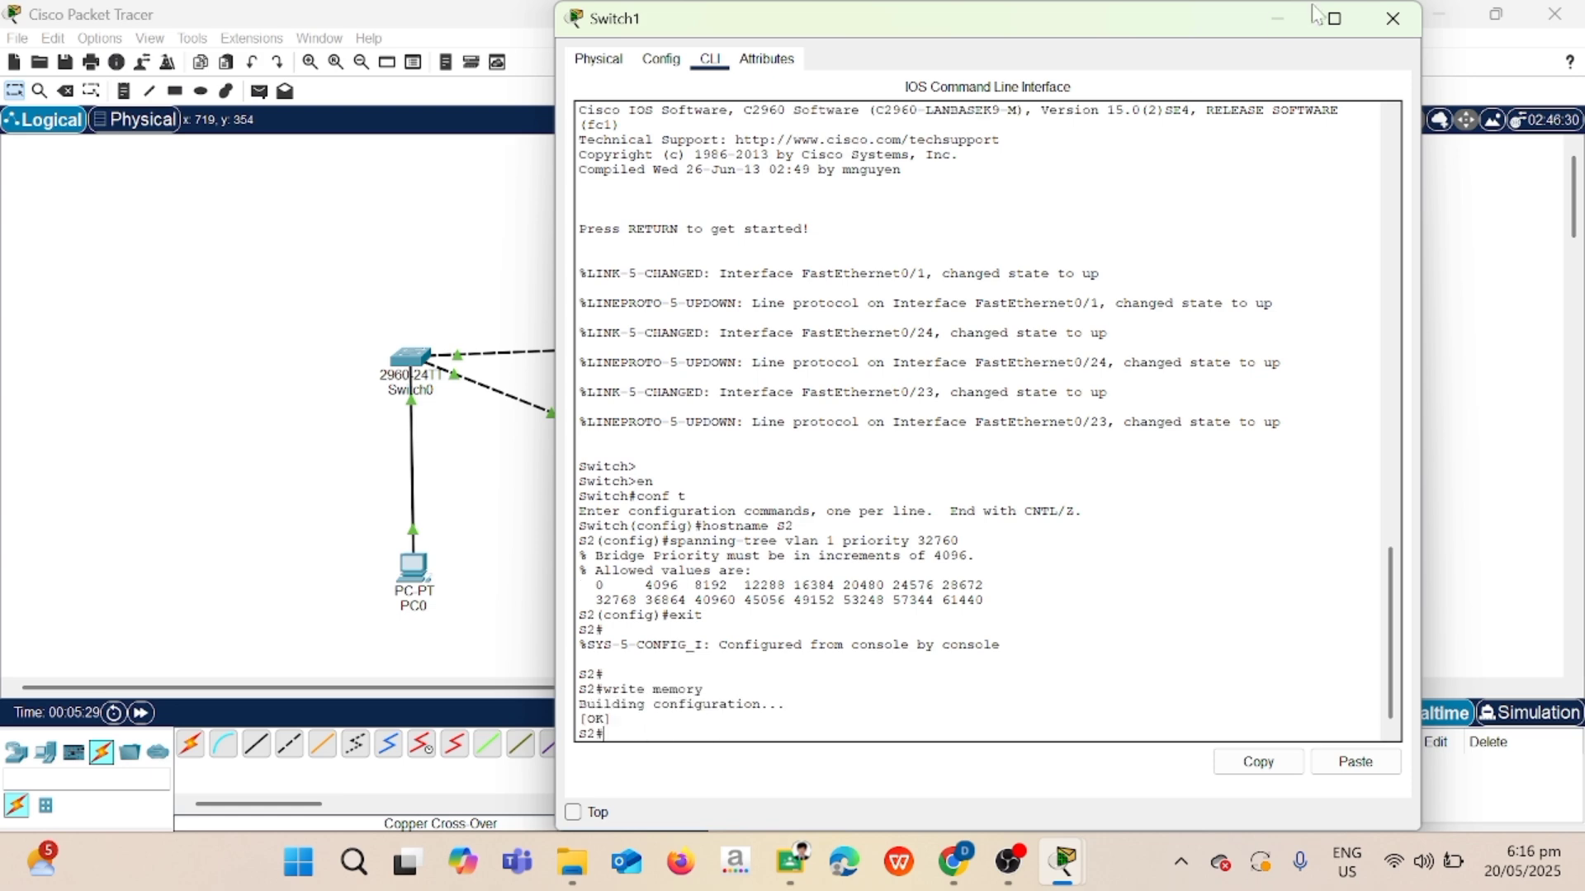
click(1394, 17)
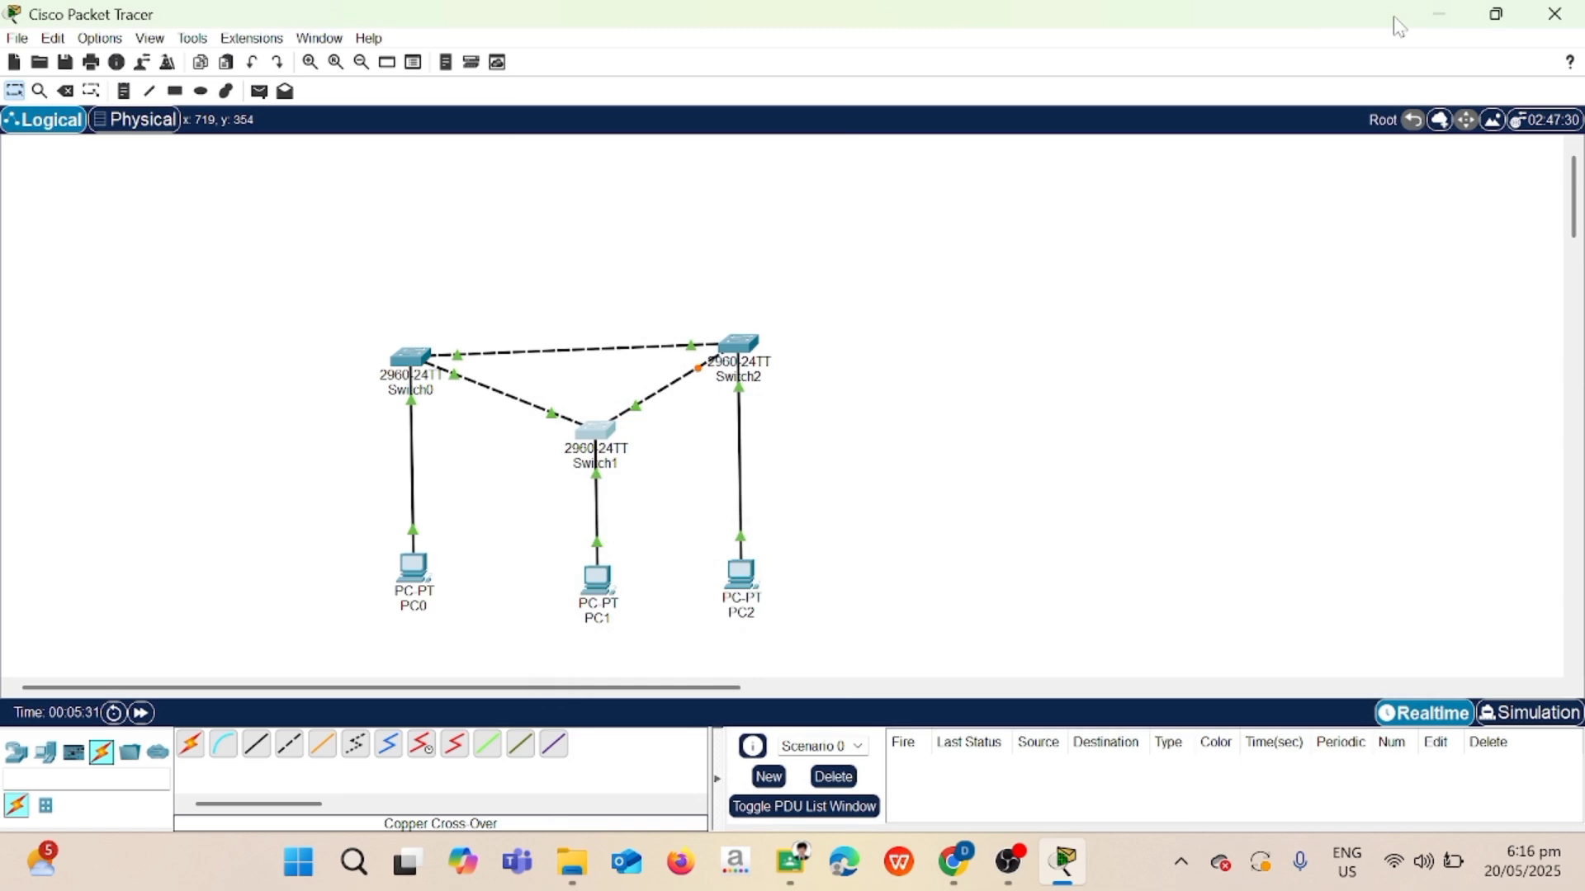
Enter global configuration mode on Switch2's command line and set its hostname to S3.
click(741, 343)
click(712, 61)
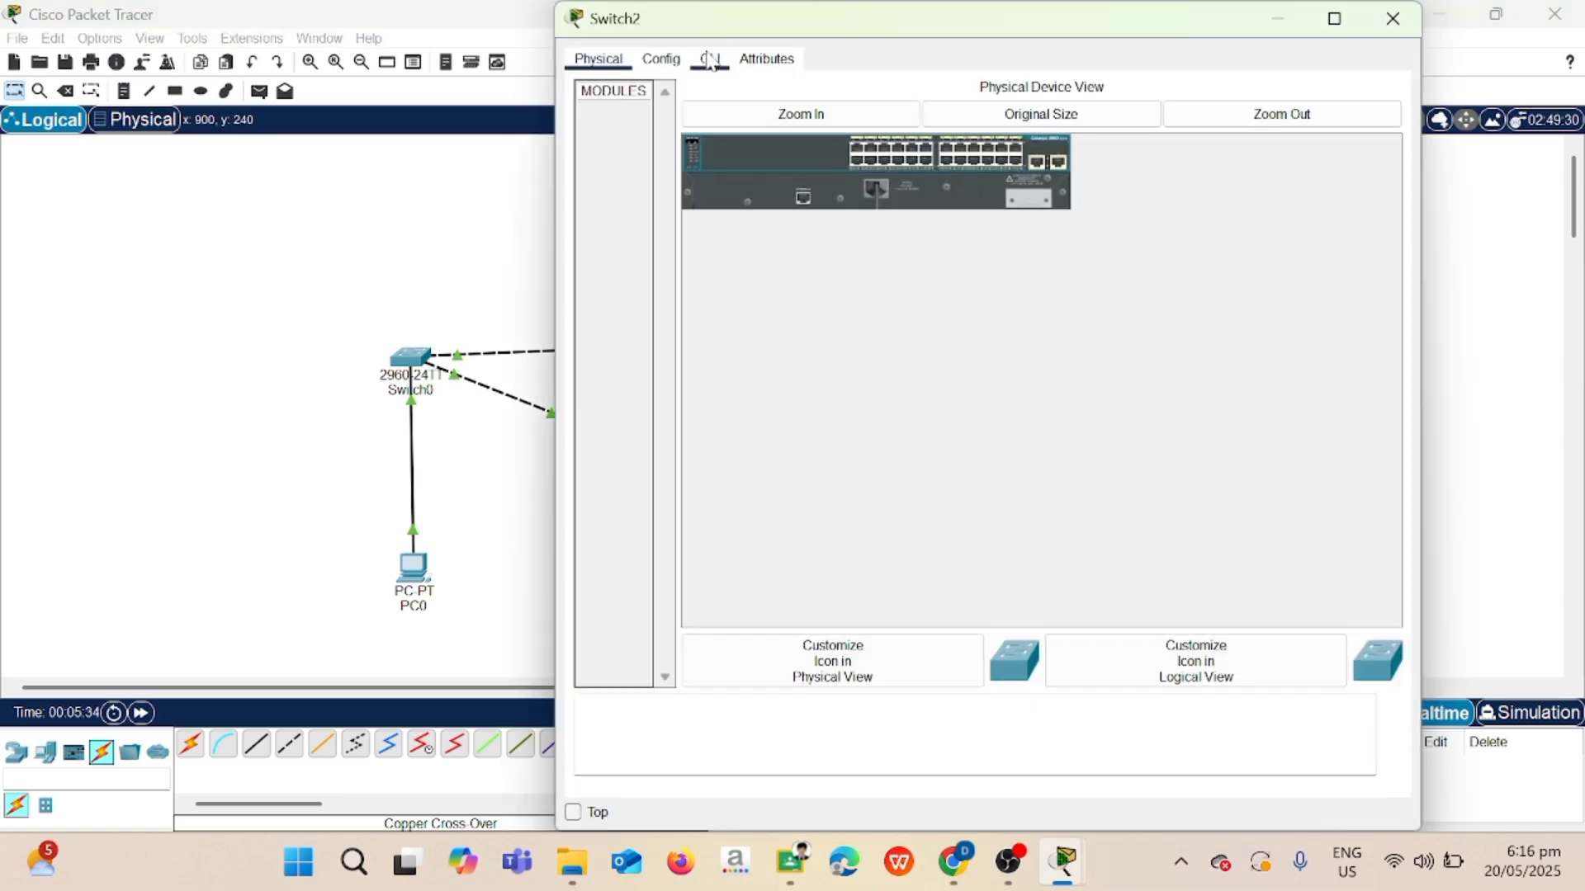
key(Return)
key(Return)
text(en)
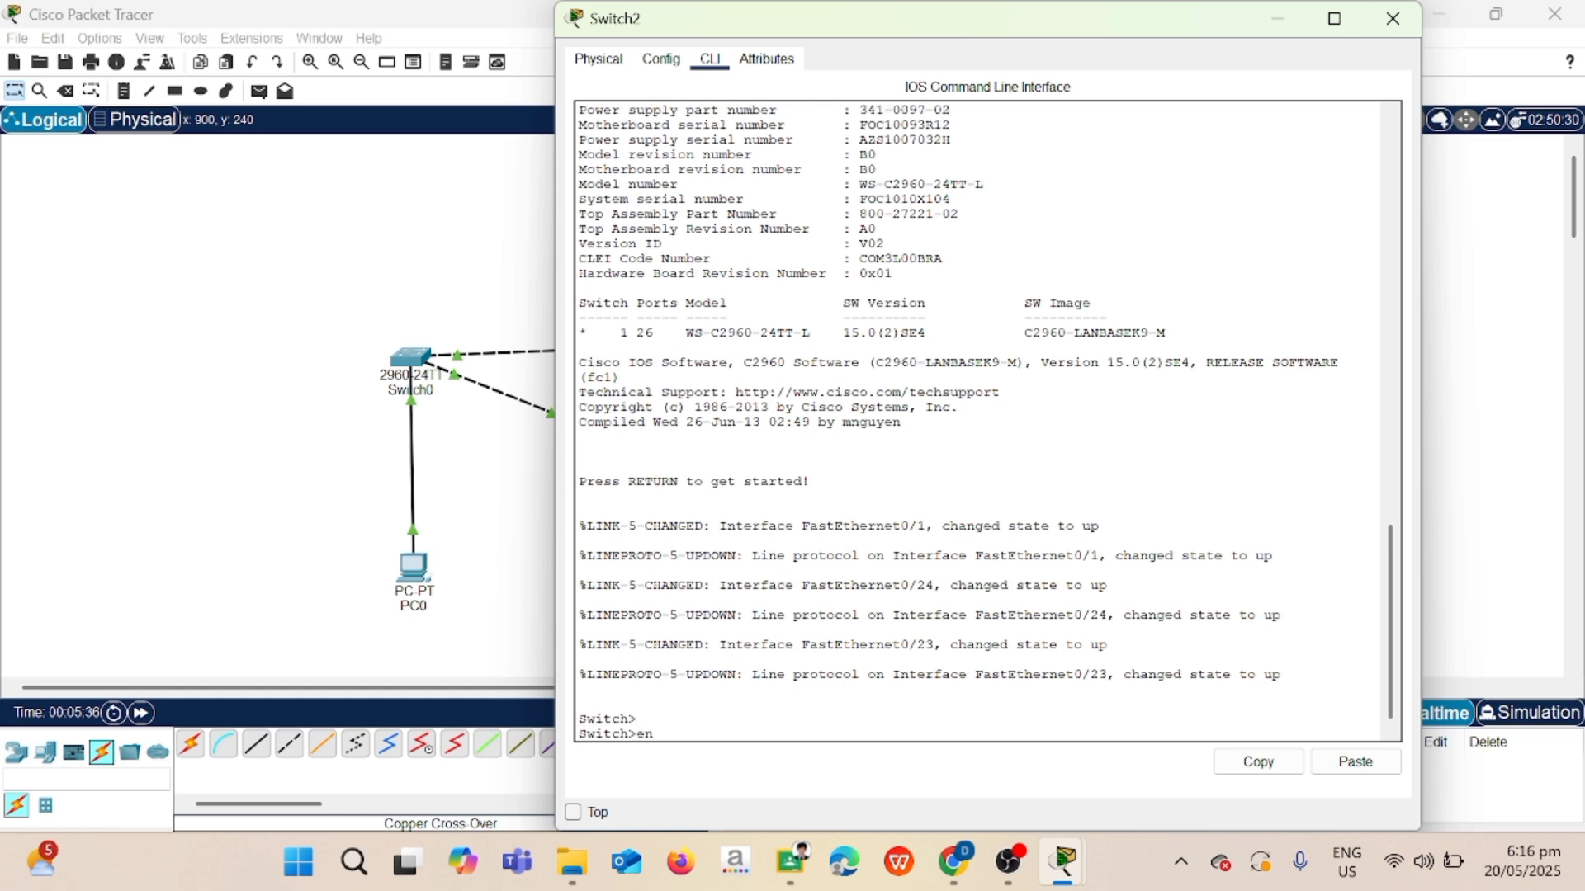
key(Return)
text(conf t)
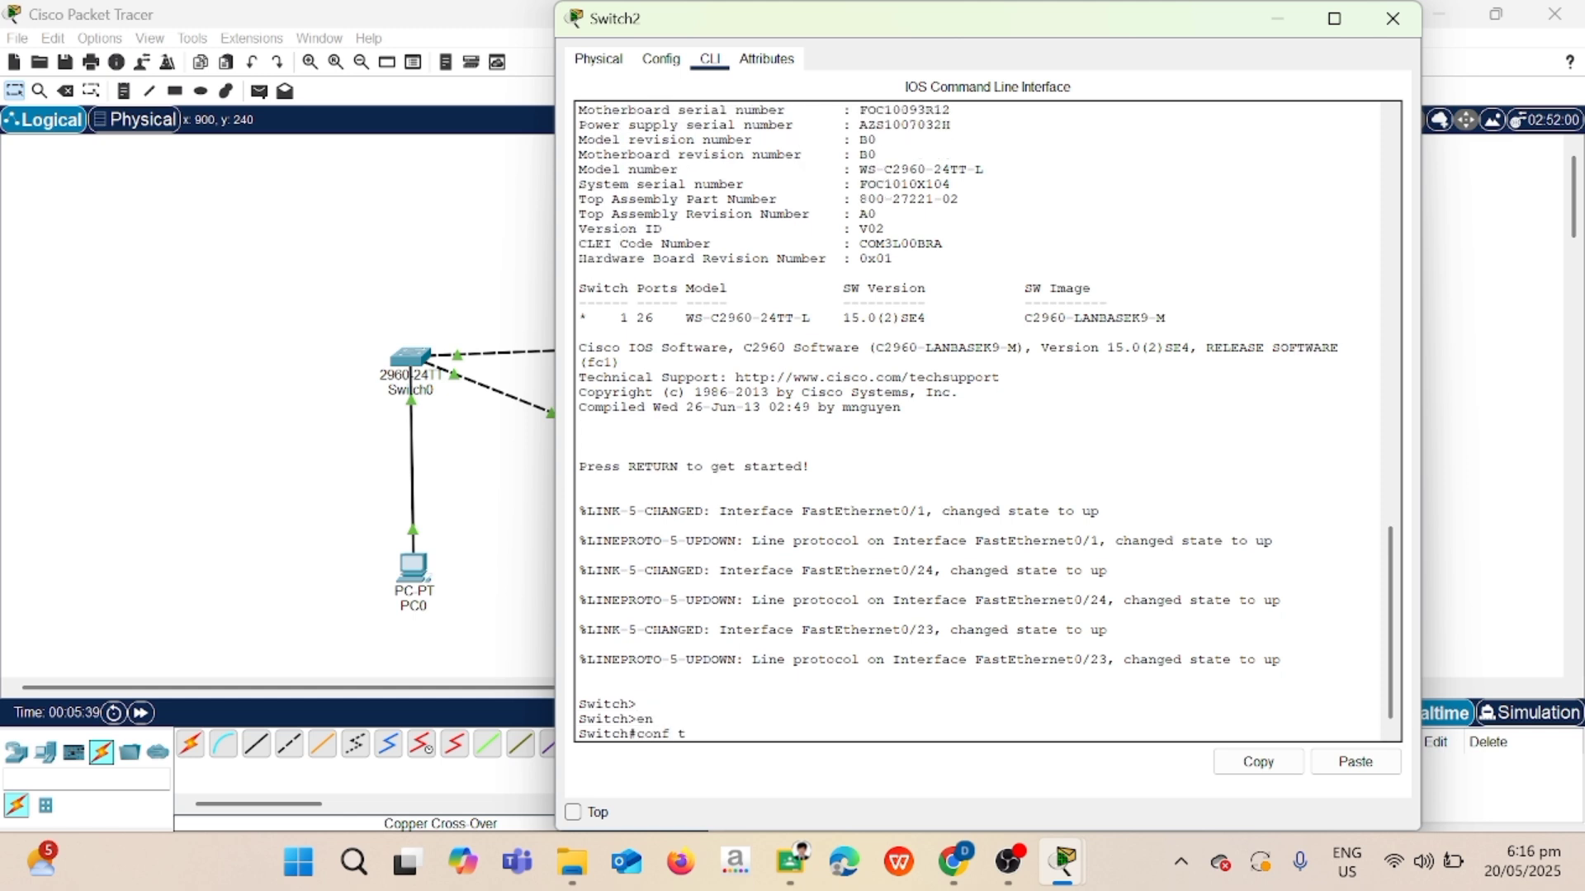
key(Return)
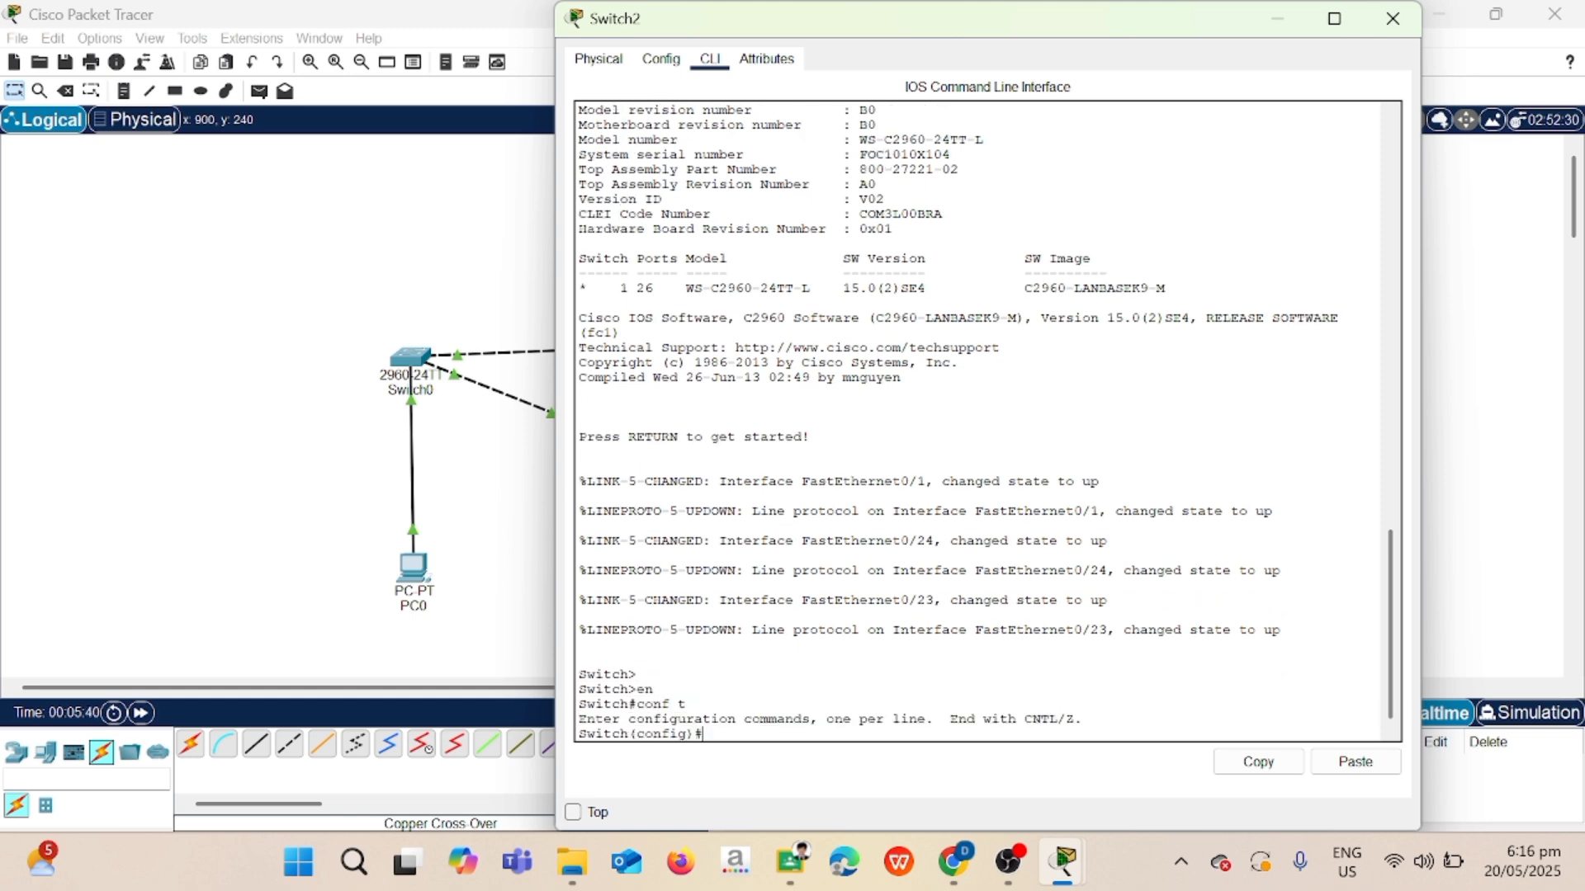
text(hostname S3)
key(Return)
Try to set the spanning-tree priority for VLAN 1 to 32760 on S3.
text(spanni)
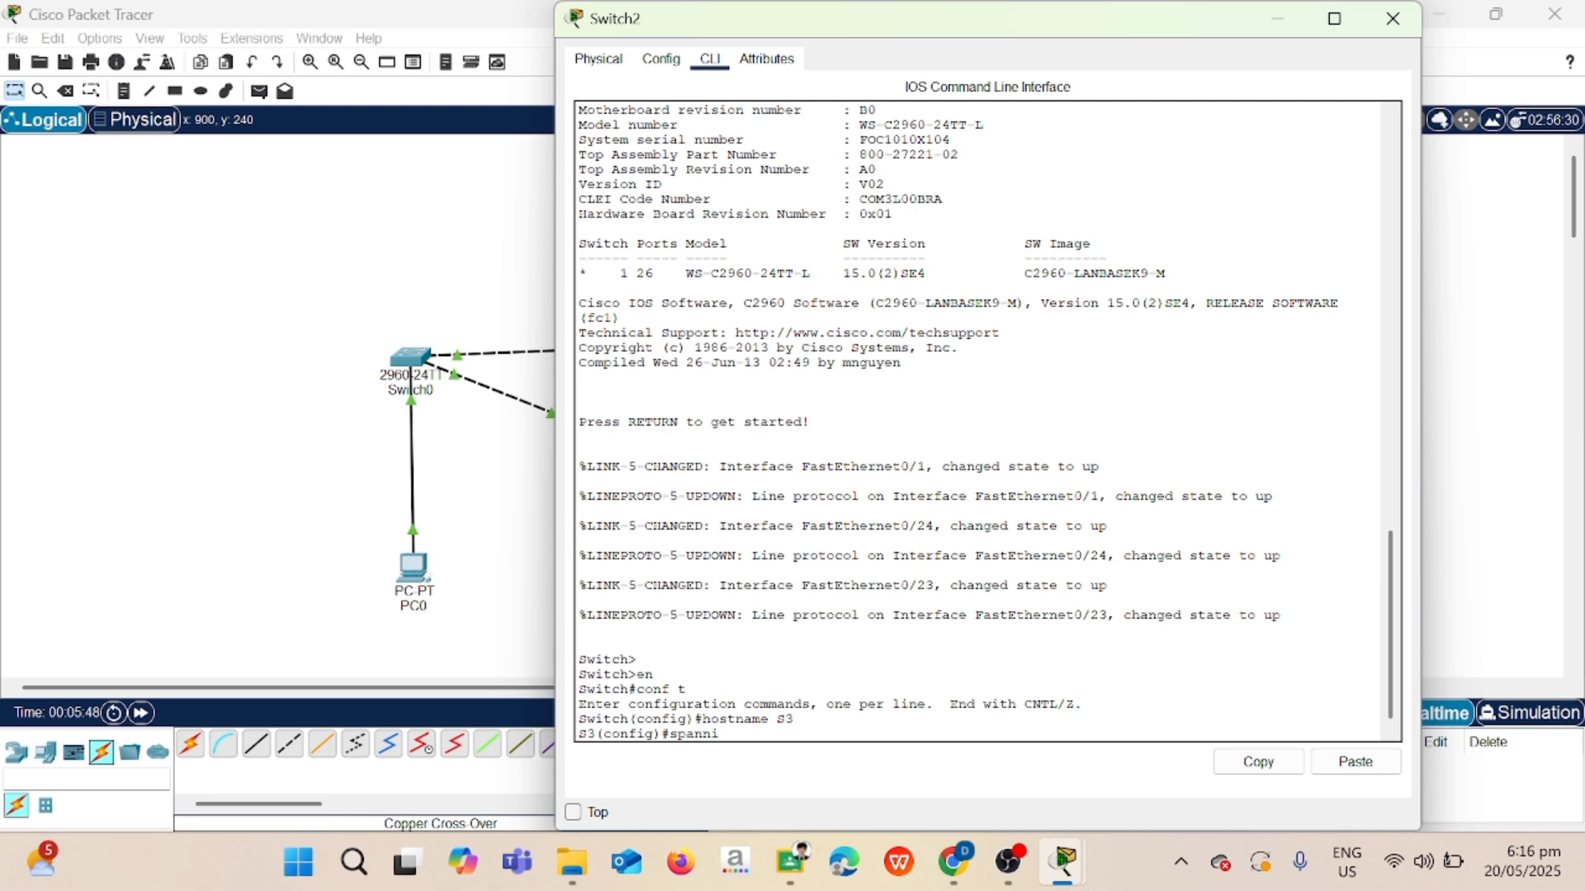
text(ng-tree vlan 1 pr)
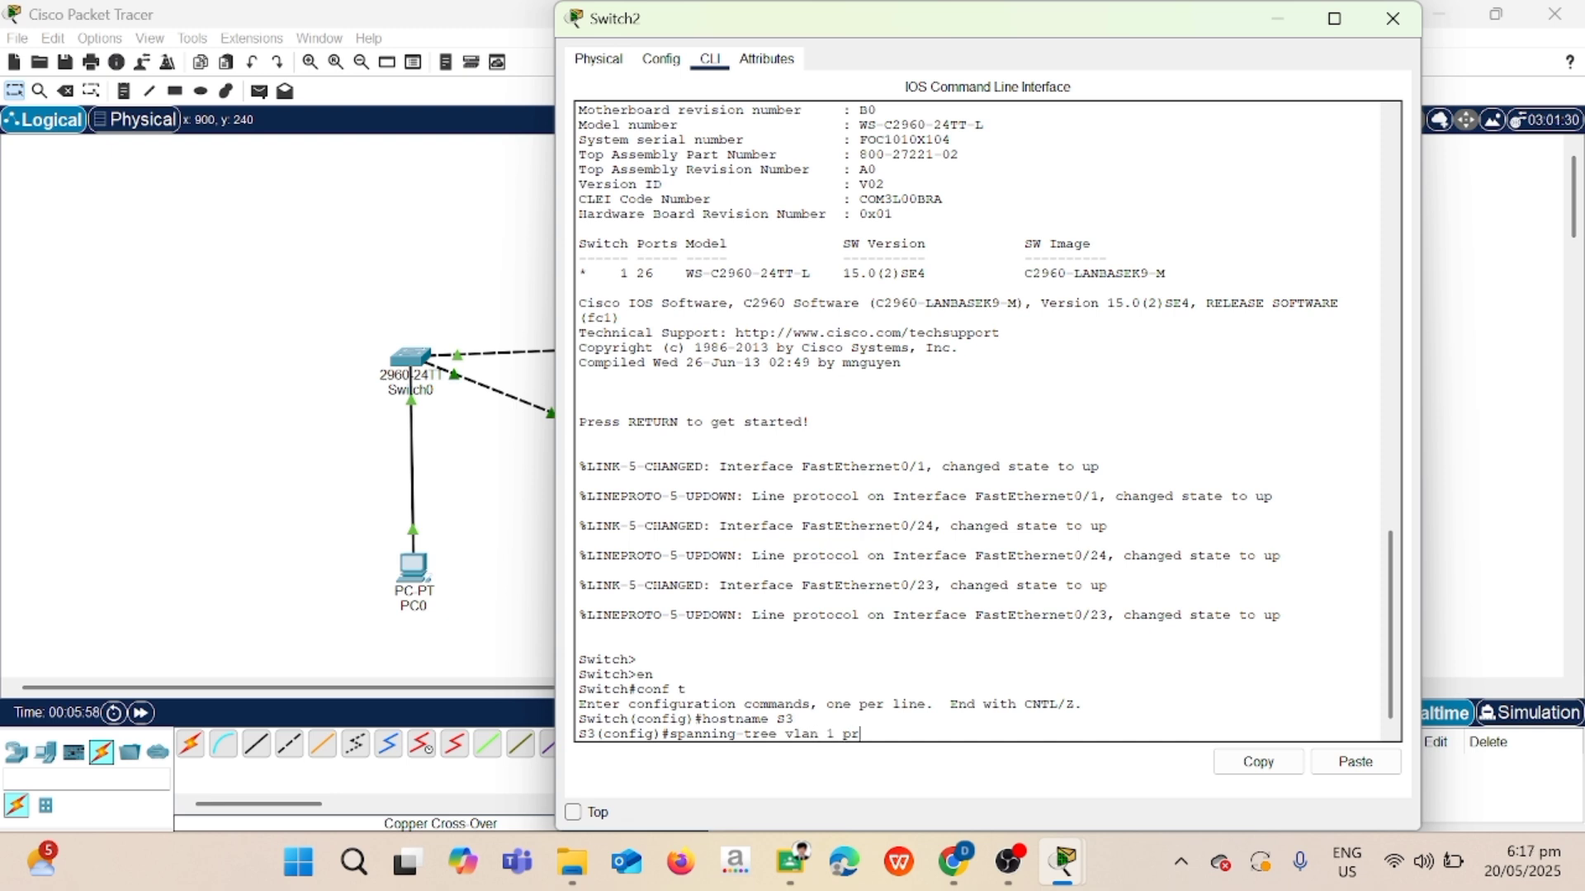
text(iority 32760)
key(Return)
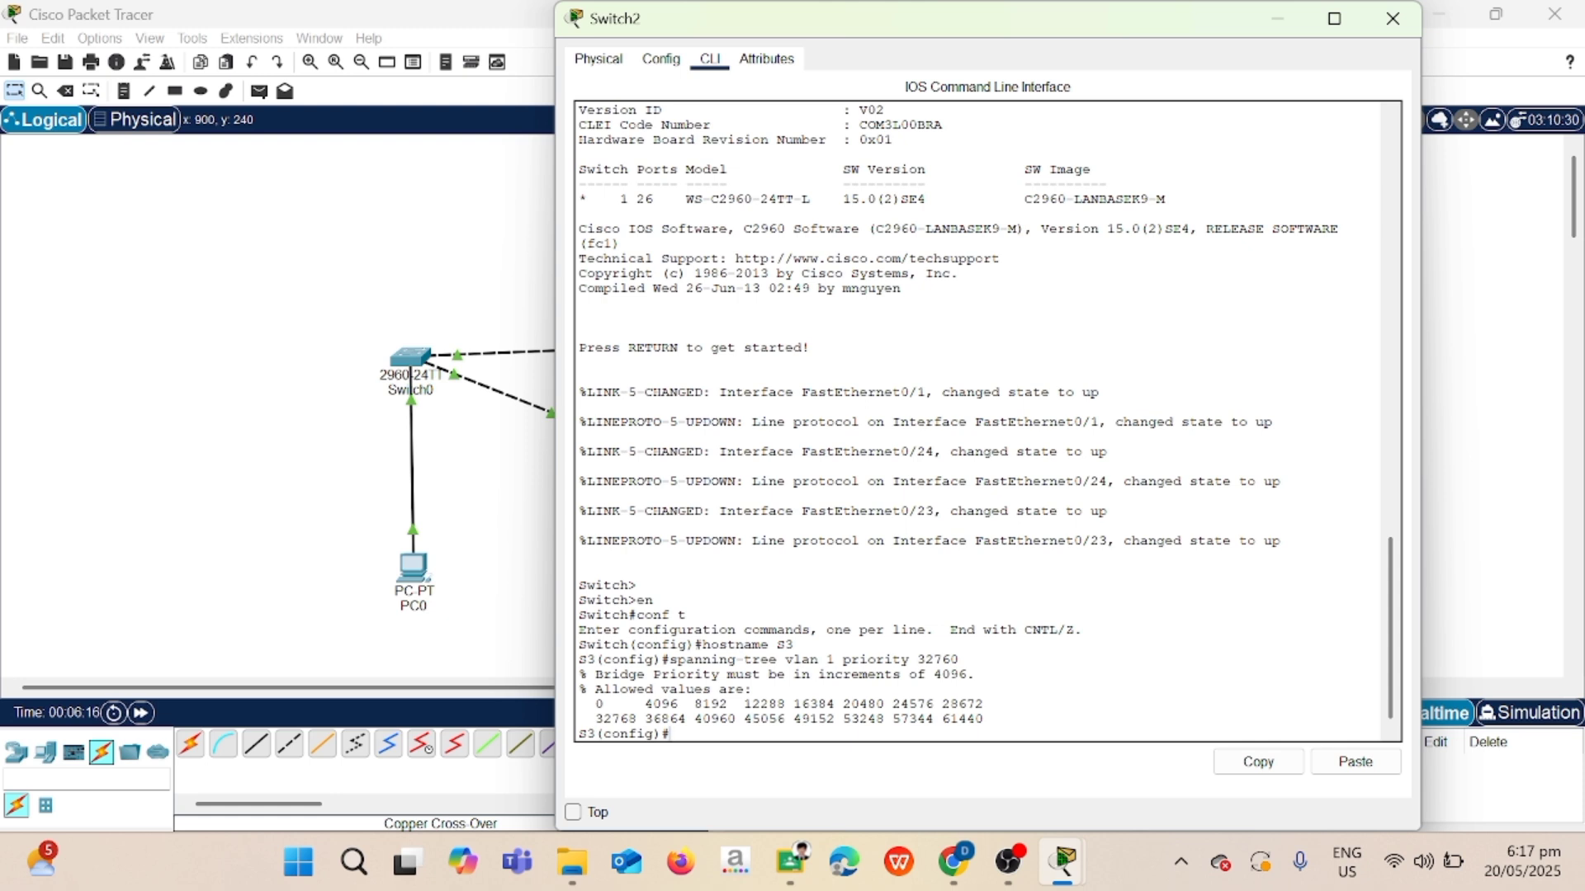
key(Return)
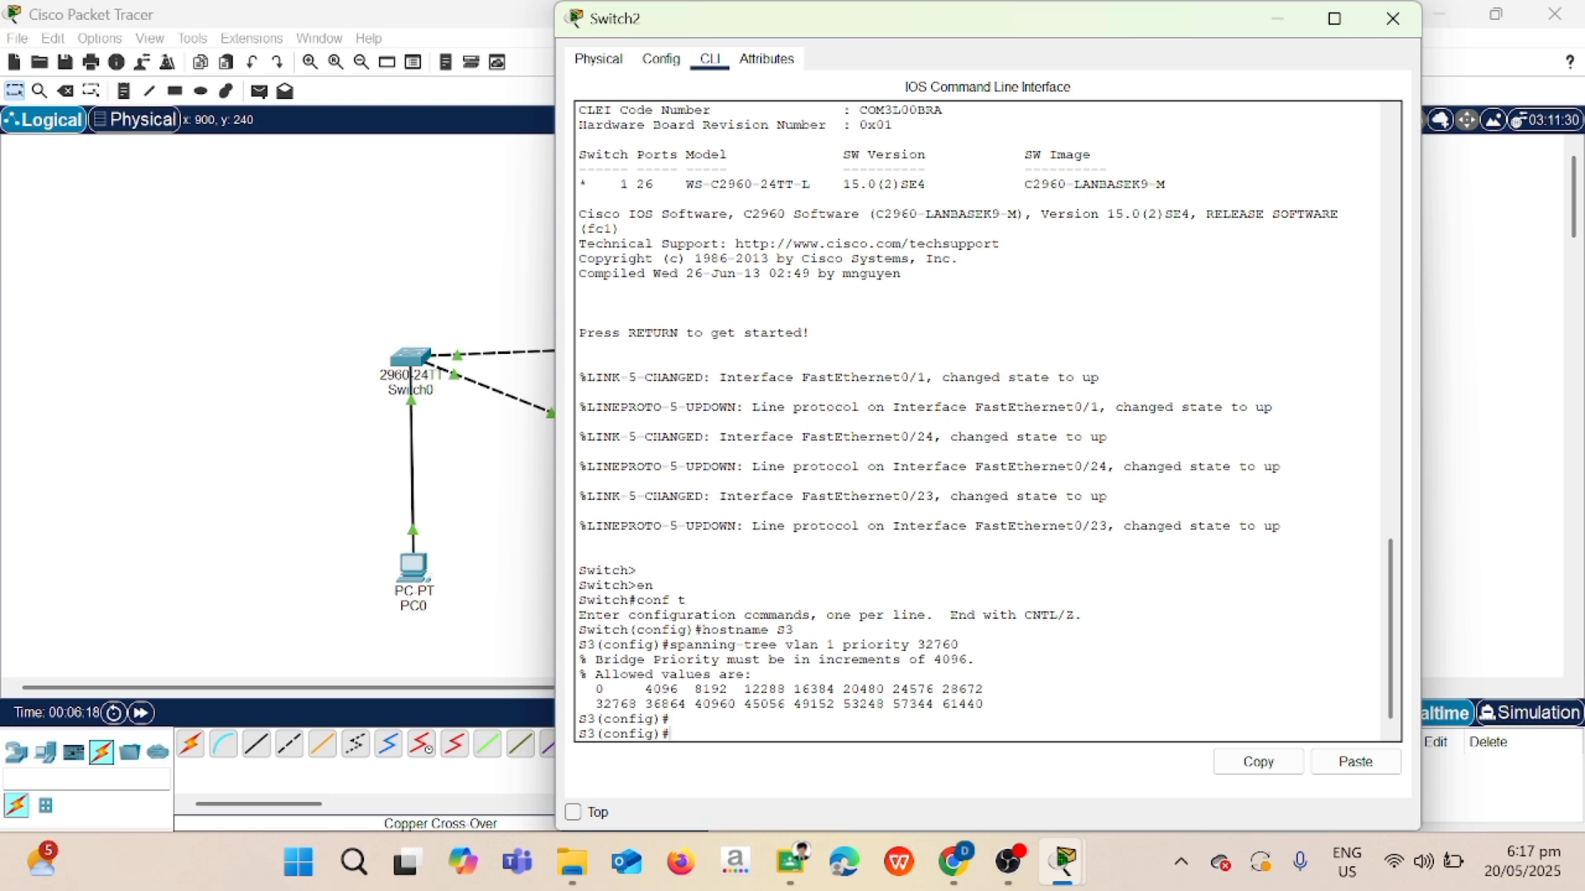
Leave configuration mode on S3, save the configuration with write memory, and close the switch window.
text(e)
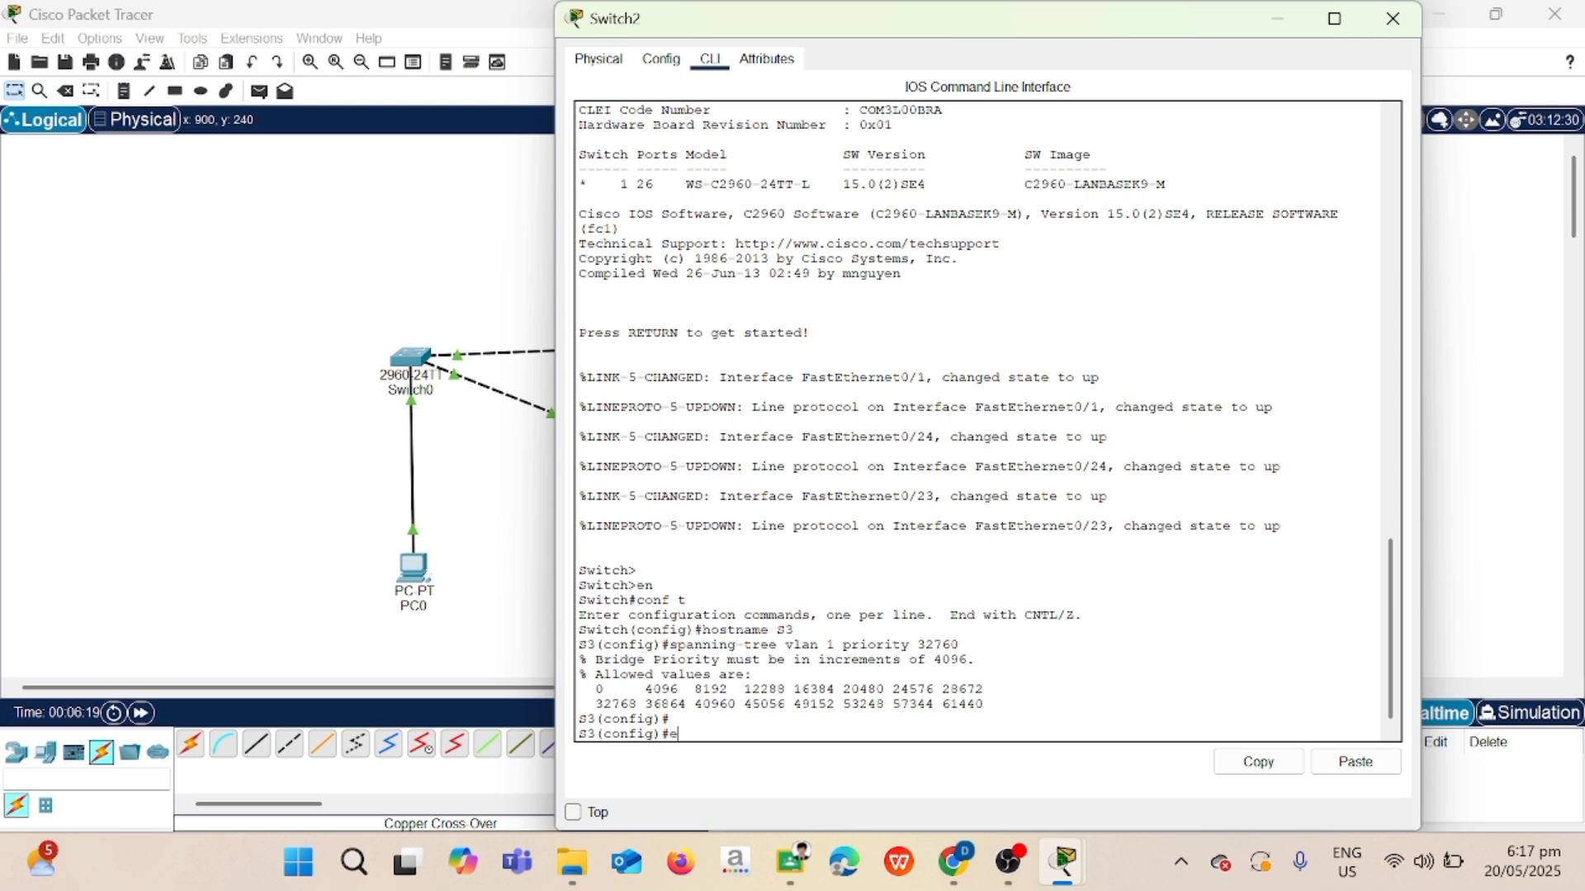
text(xit)
key(Return)
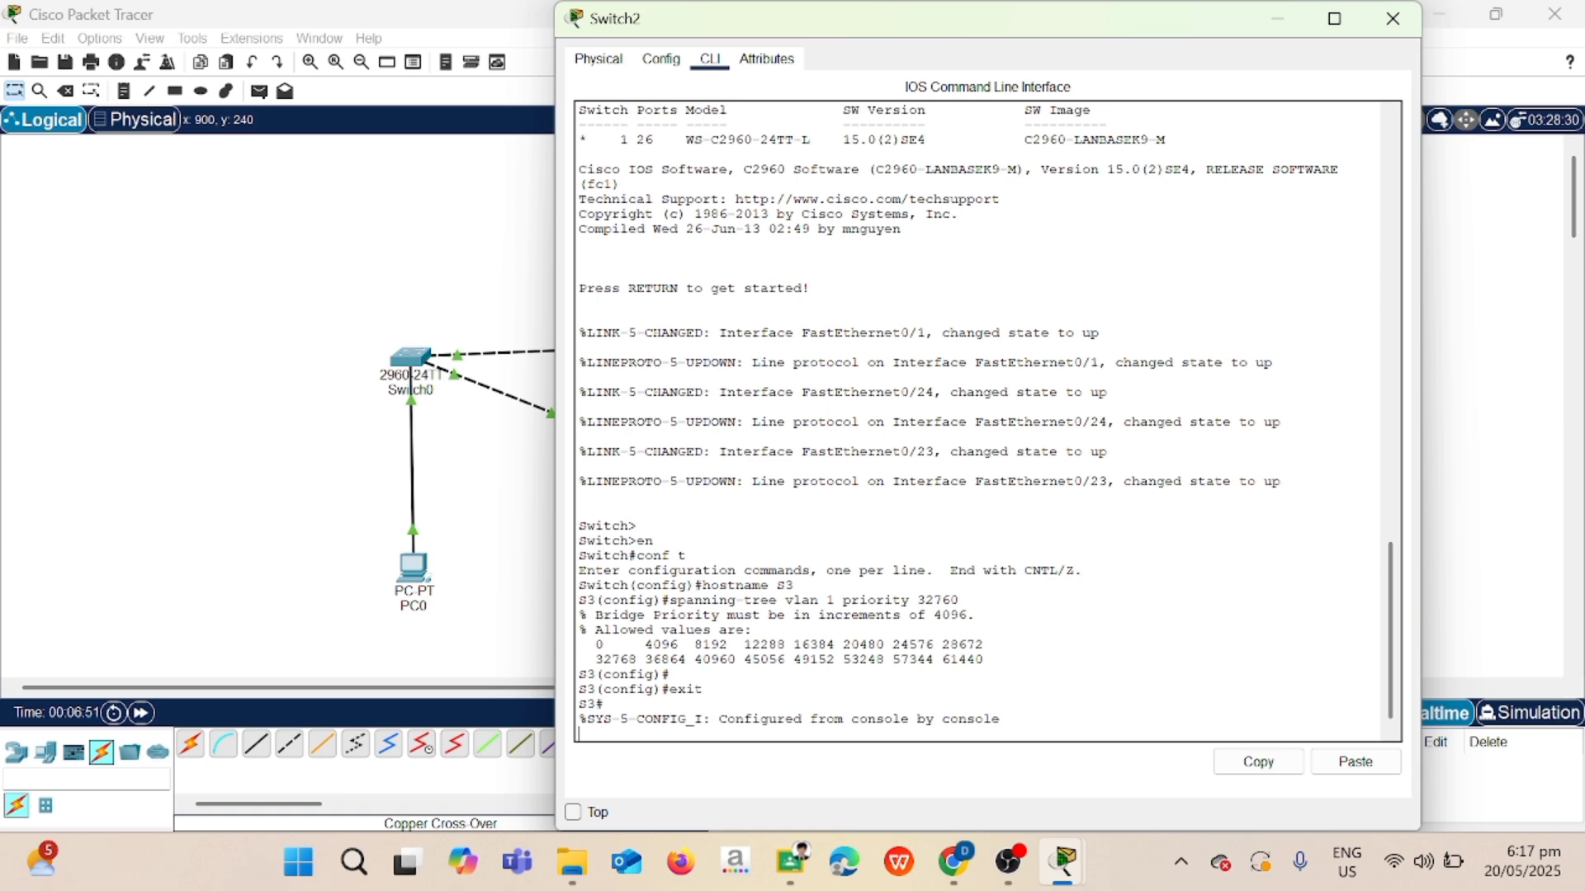
key(Return)
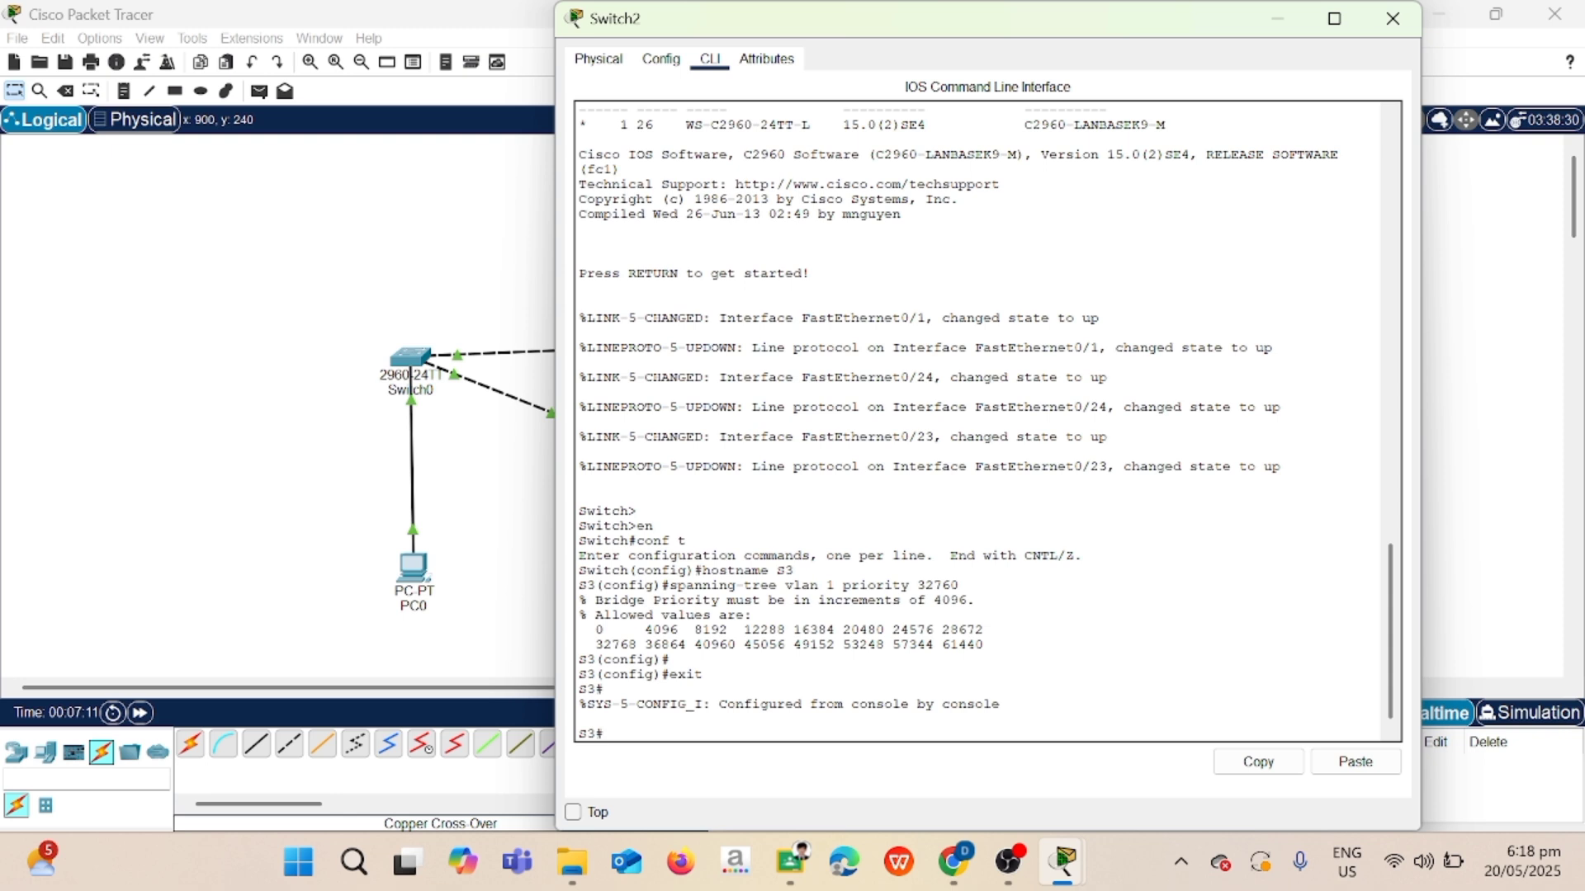
text(write memory)
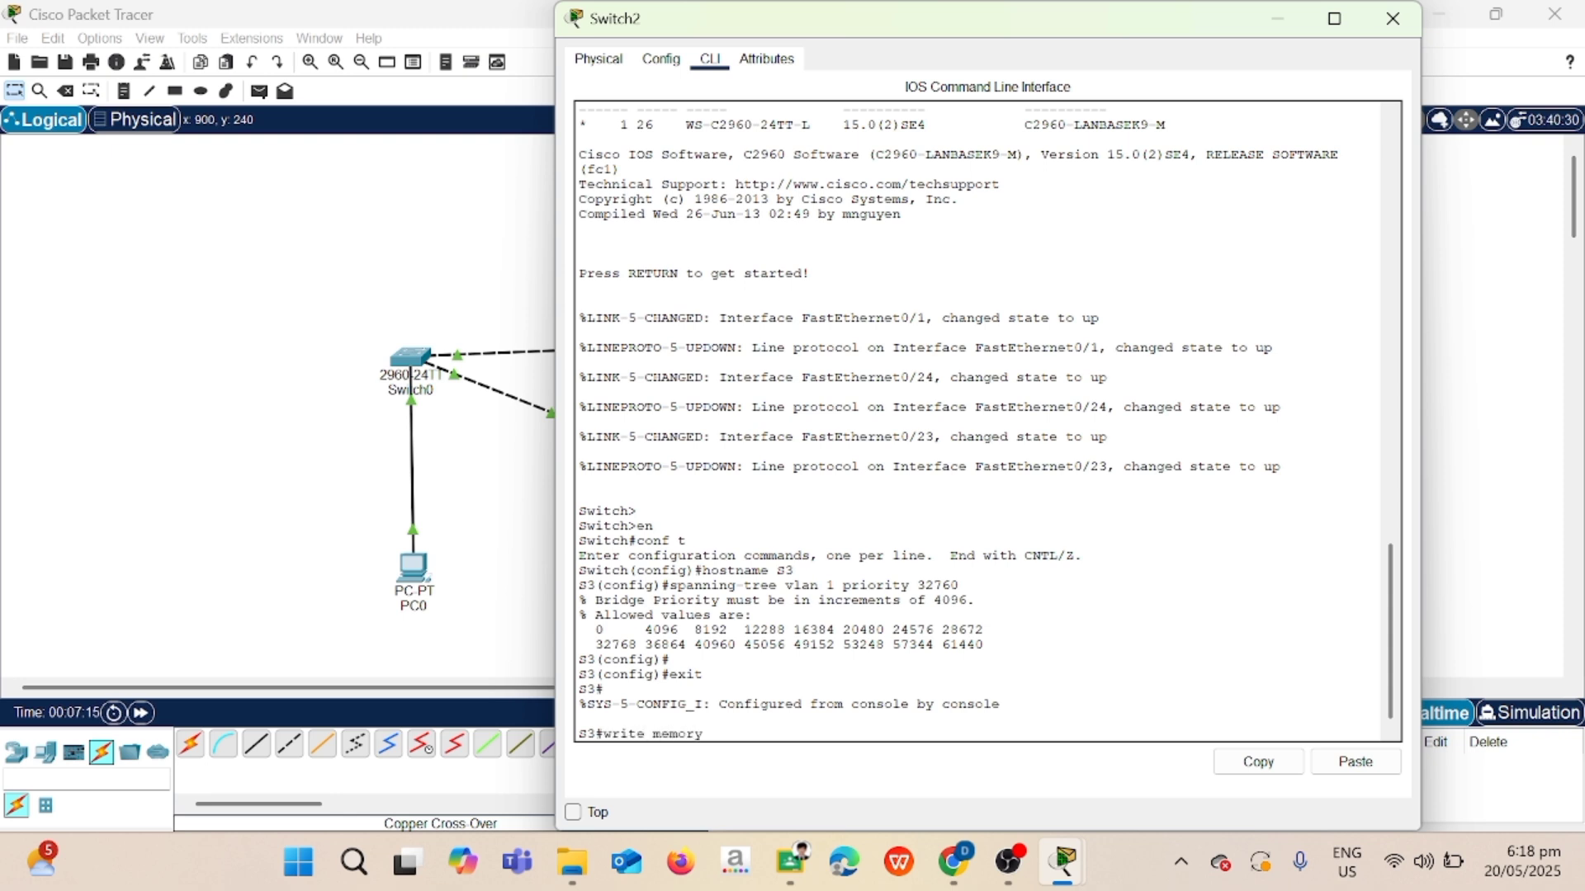
key(Return)
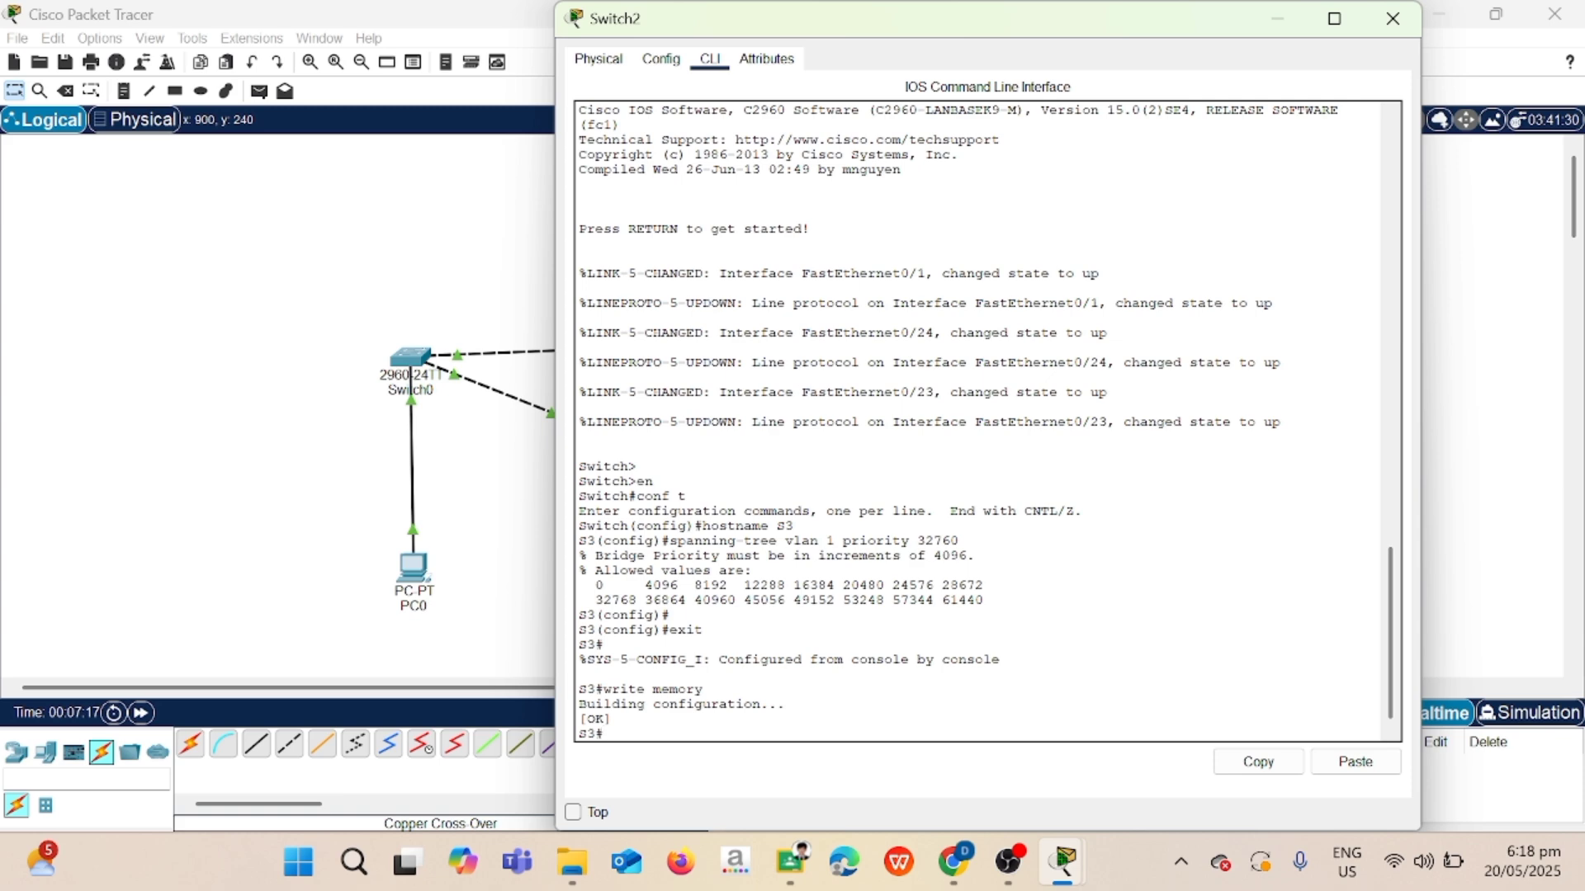
click(1395, 20)
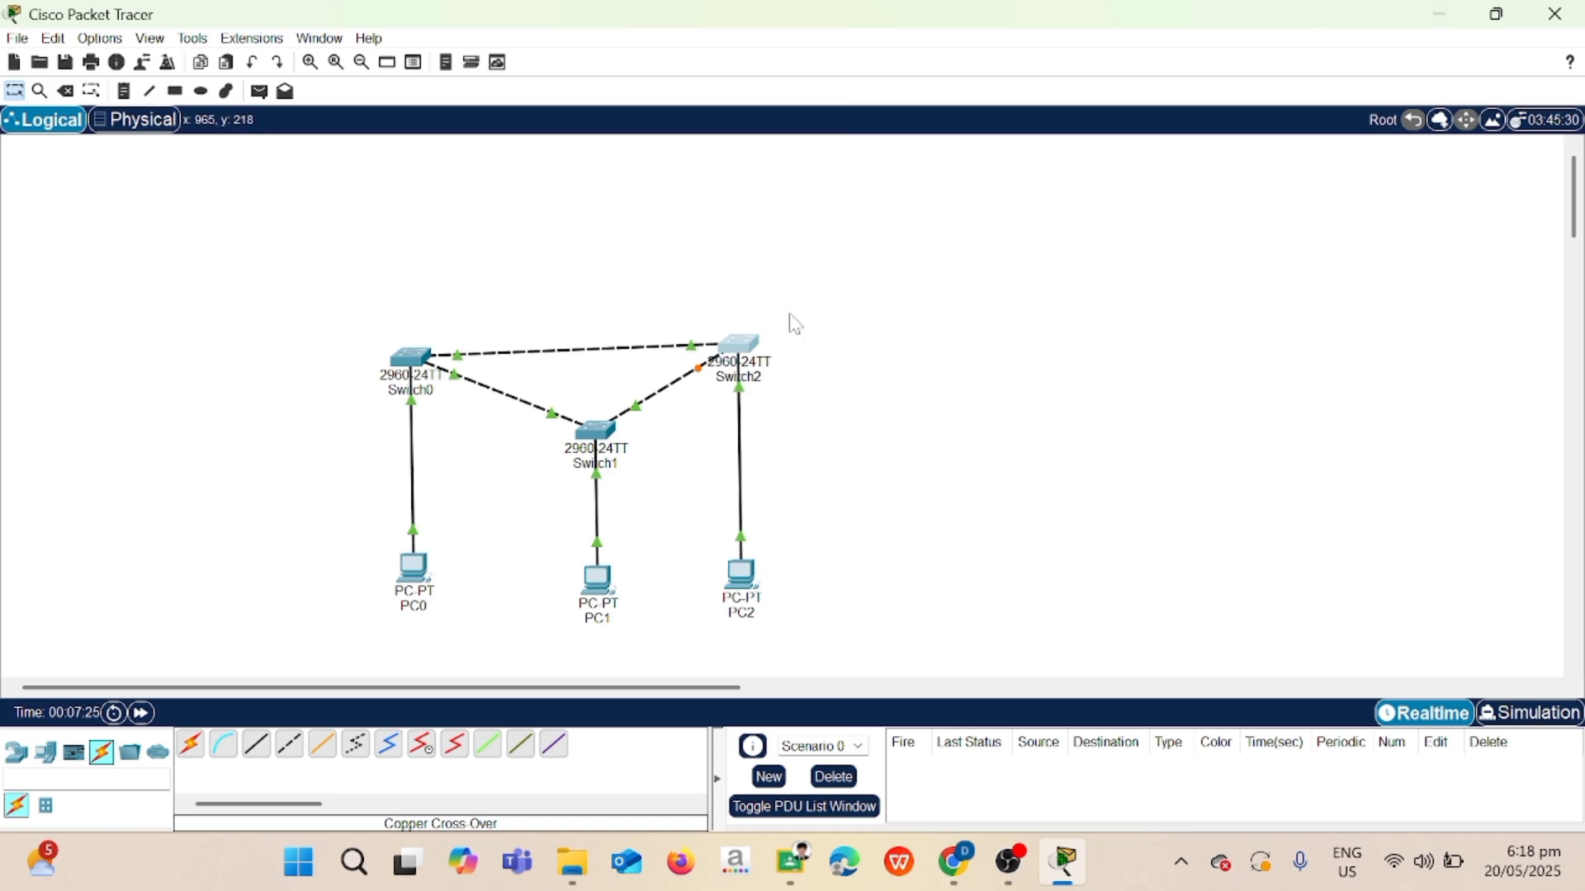
Display the spanning-tree status on Switch0 (S1) with show spanning-tree, and close its window.
click(417, 354)
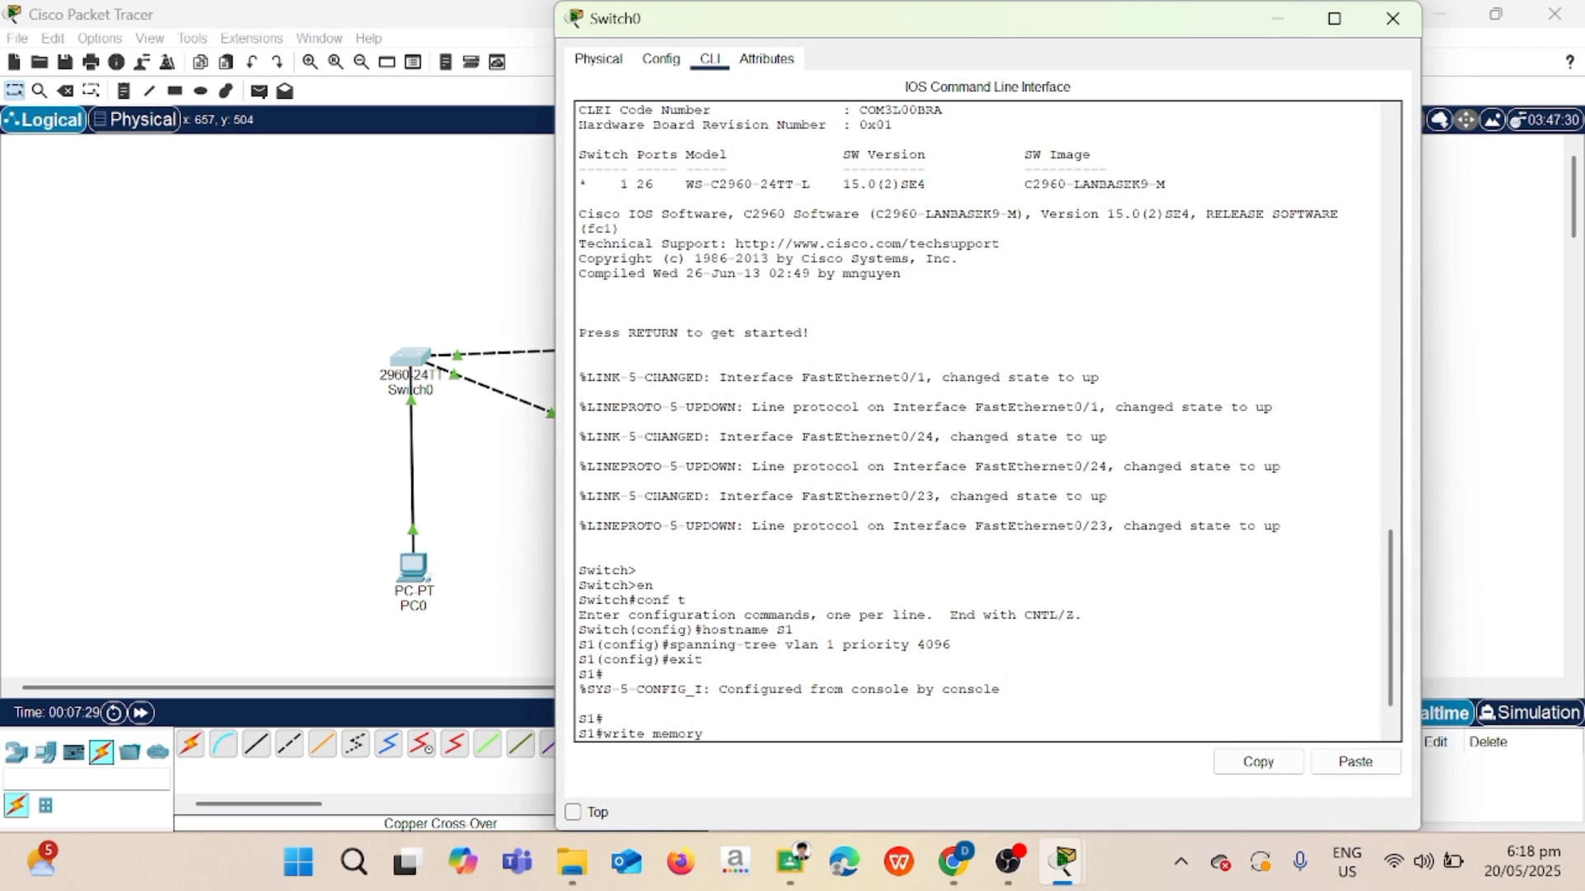
key(Return)
key(Return)
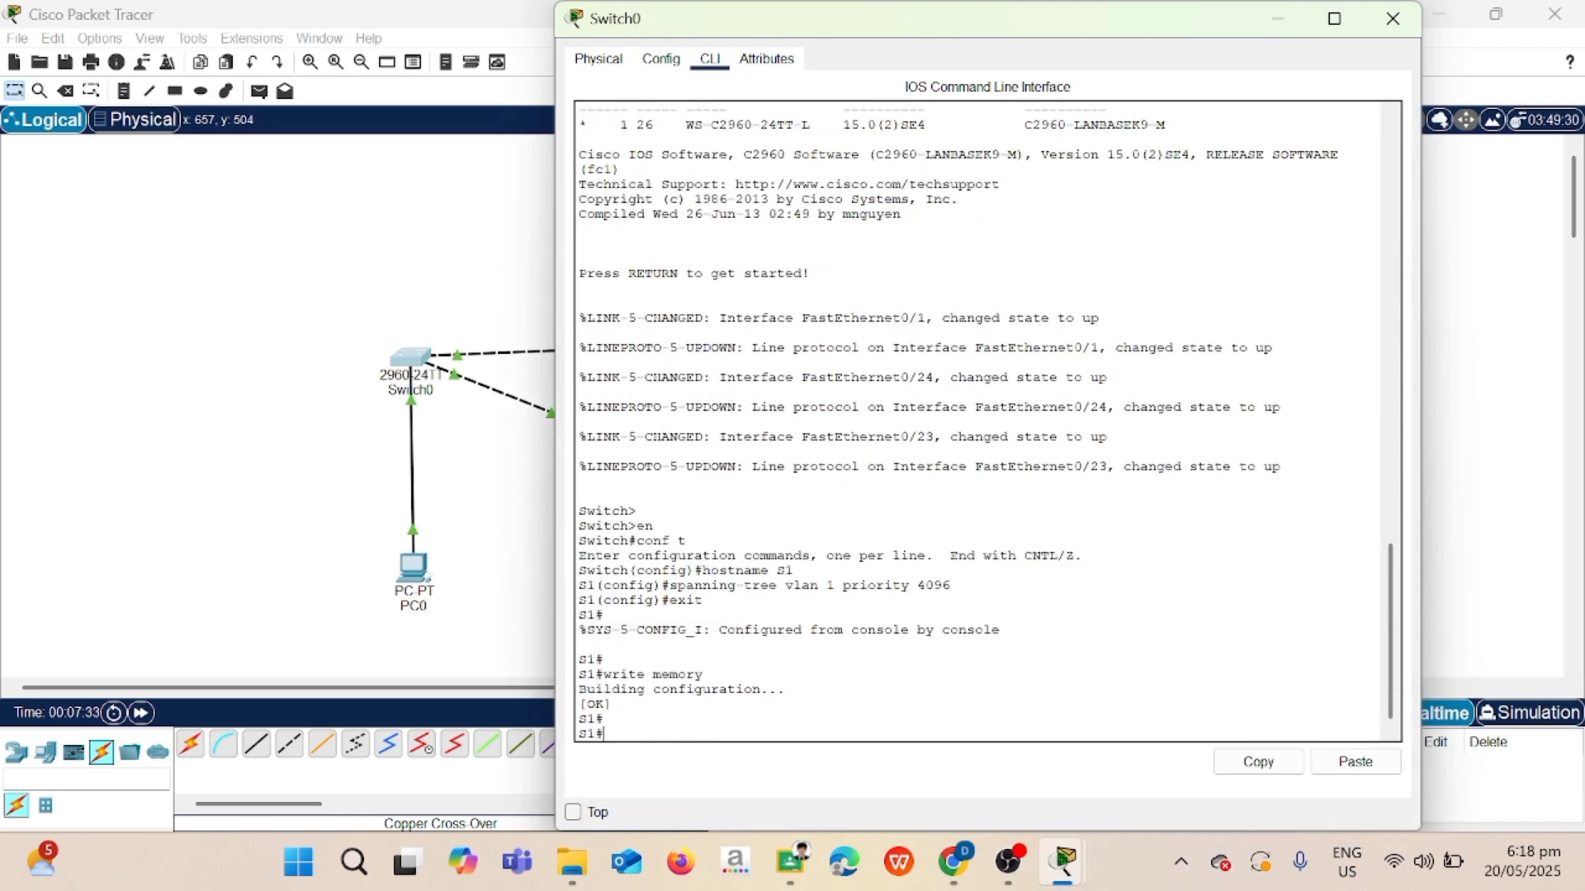
key(Return)
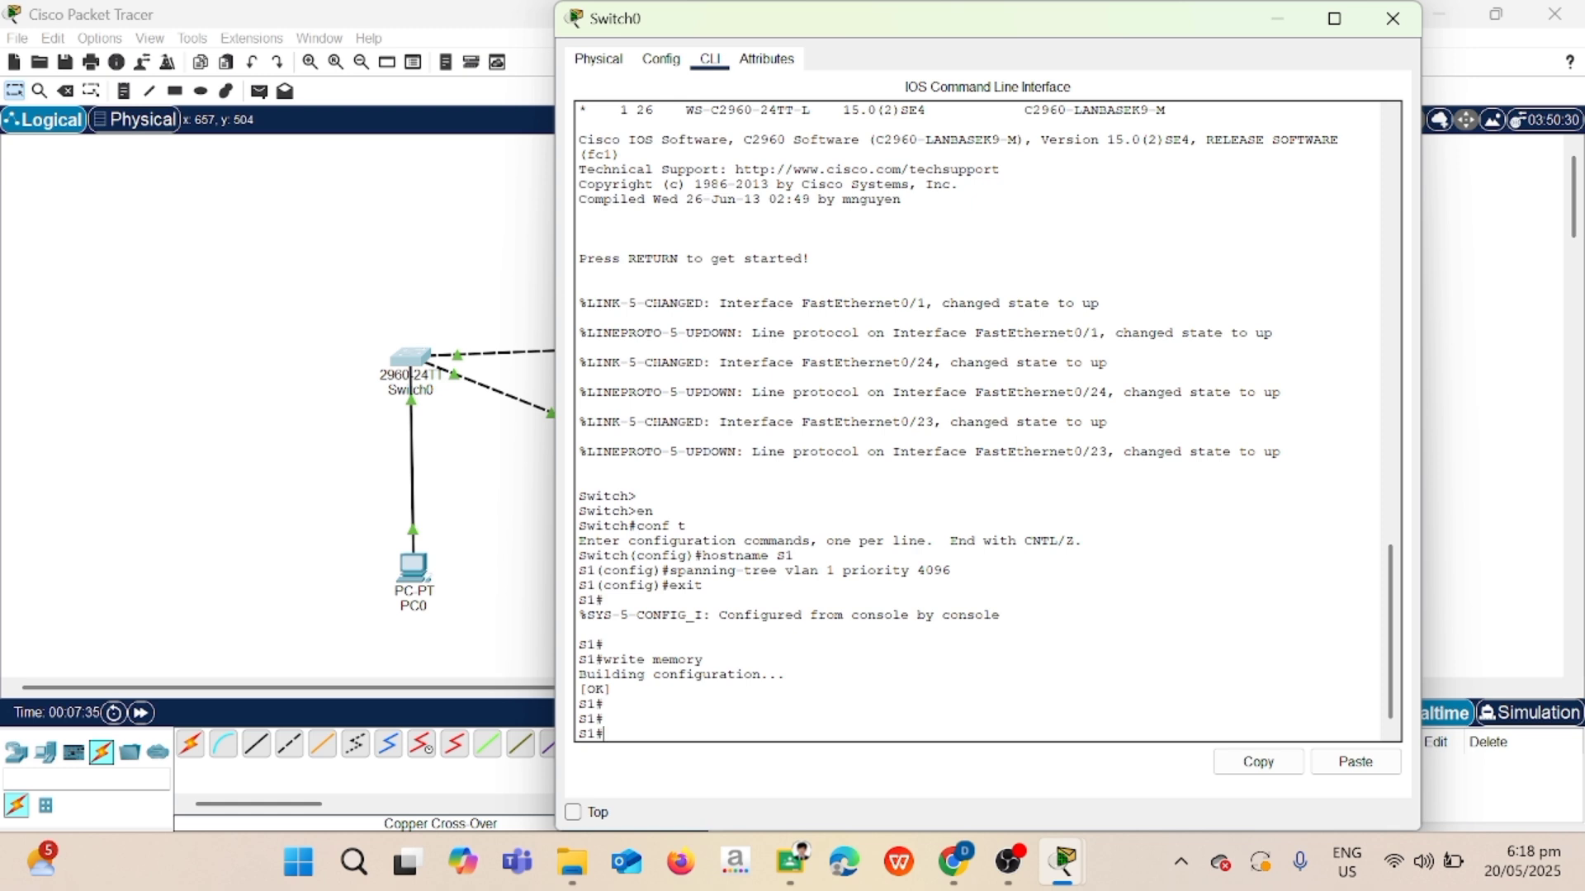
text(show spanning-tree)
key(Return)
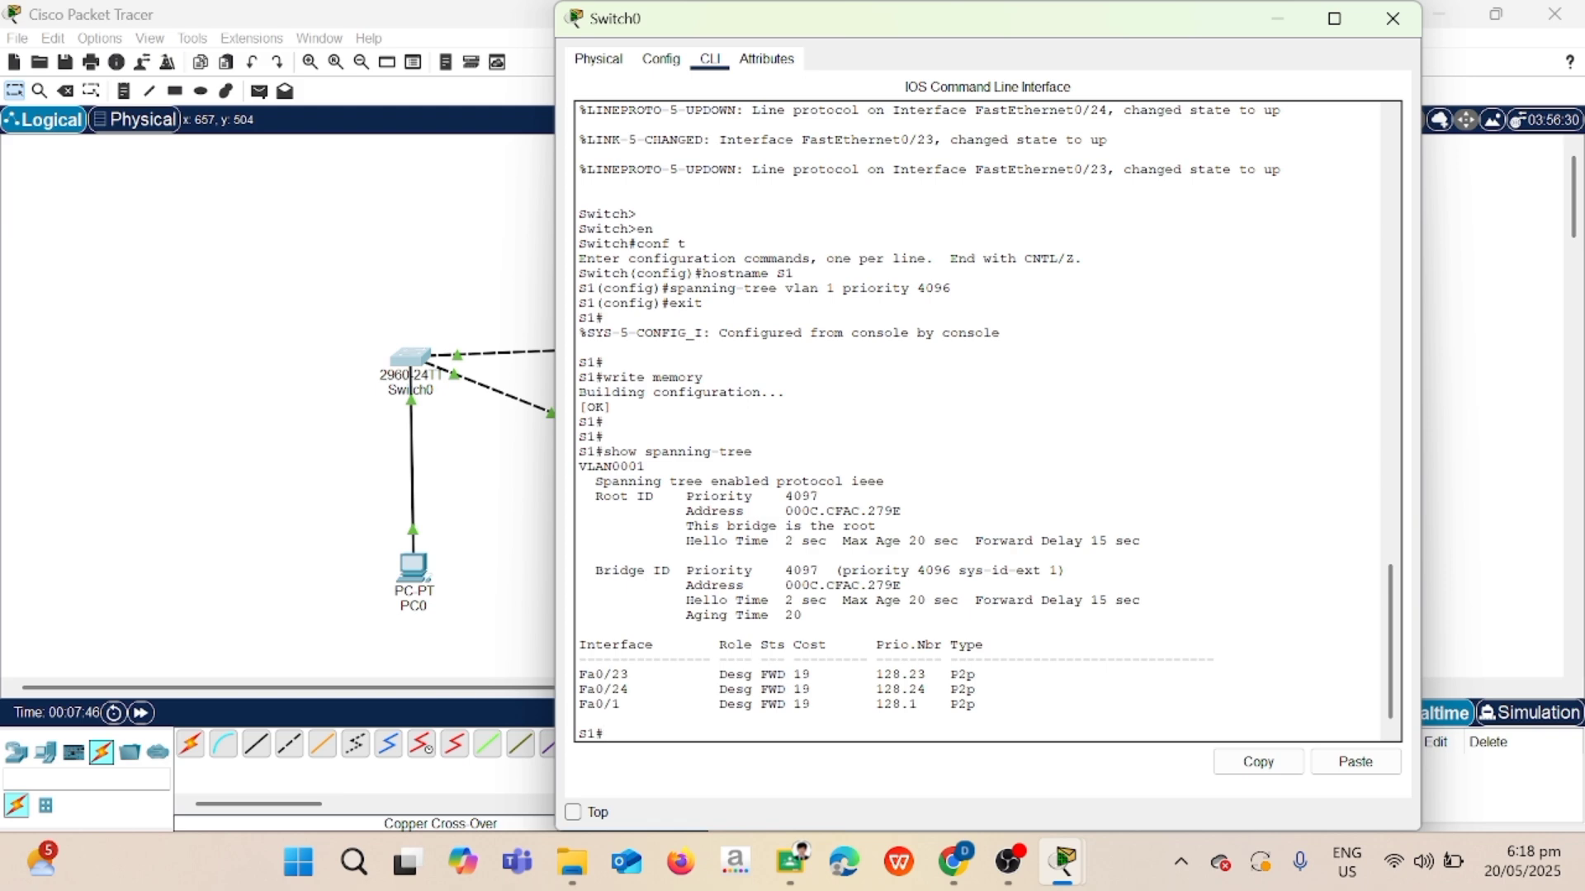
click(1392, 18)
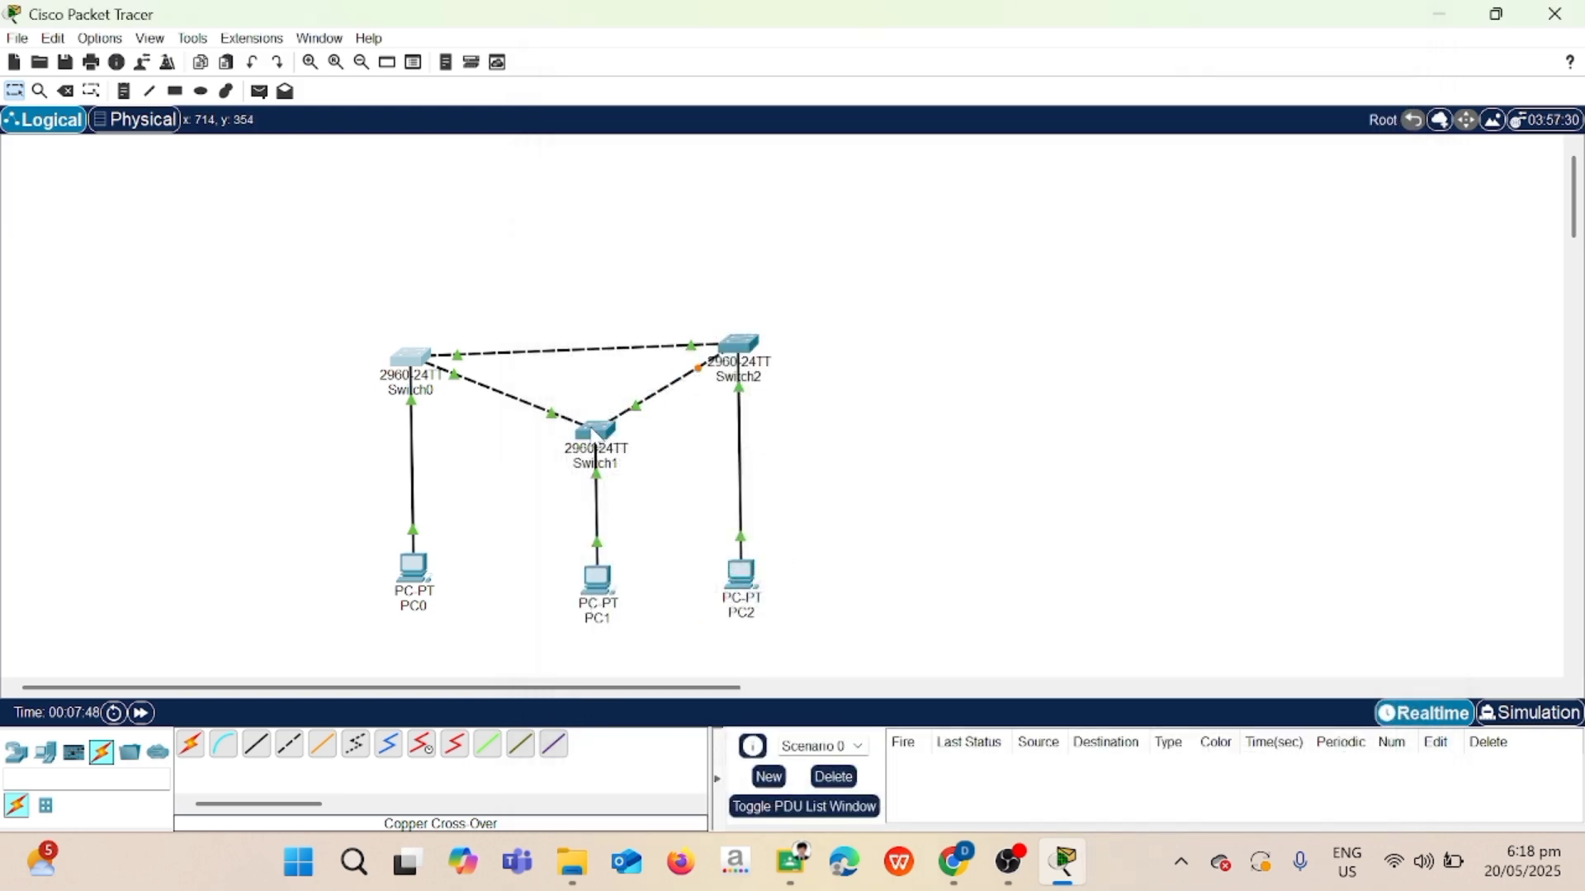
Display the spanning-tree status on Switch1 (S2) with show spanning-tree, and close its window.
click(596, 431)
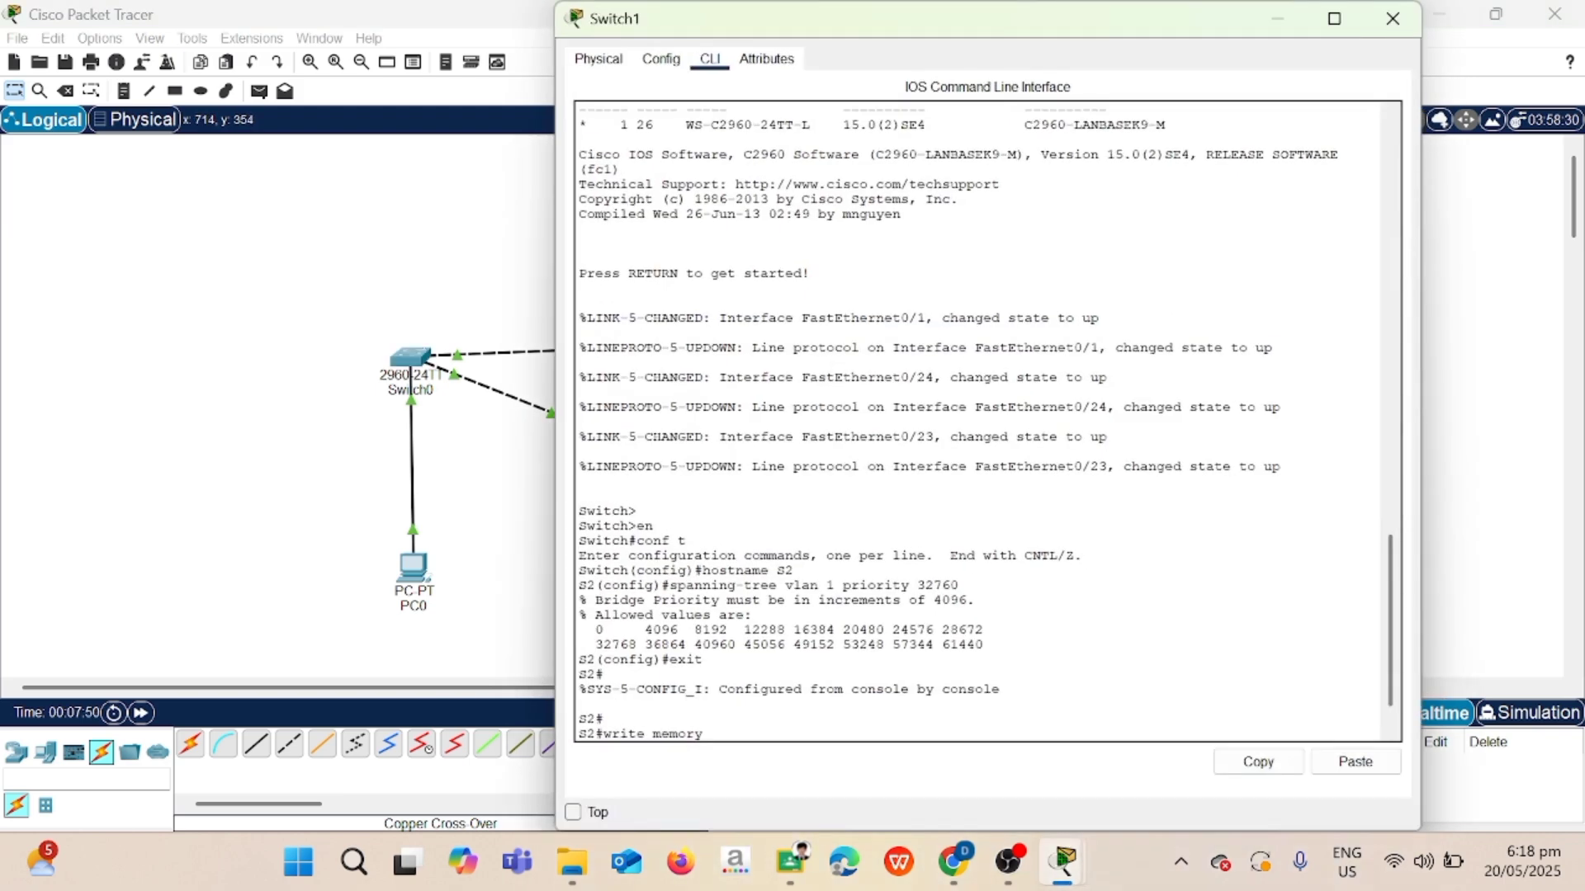
text(write memory)
key(Return)
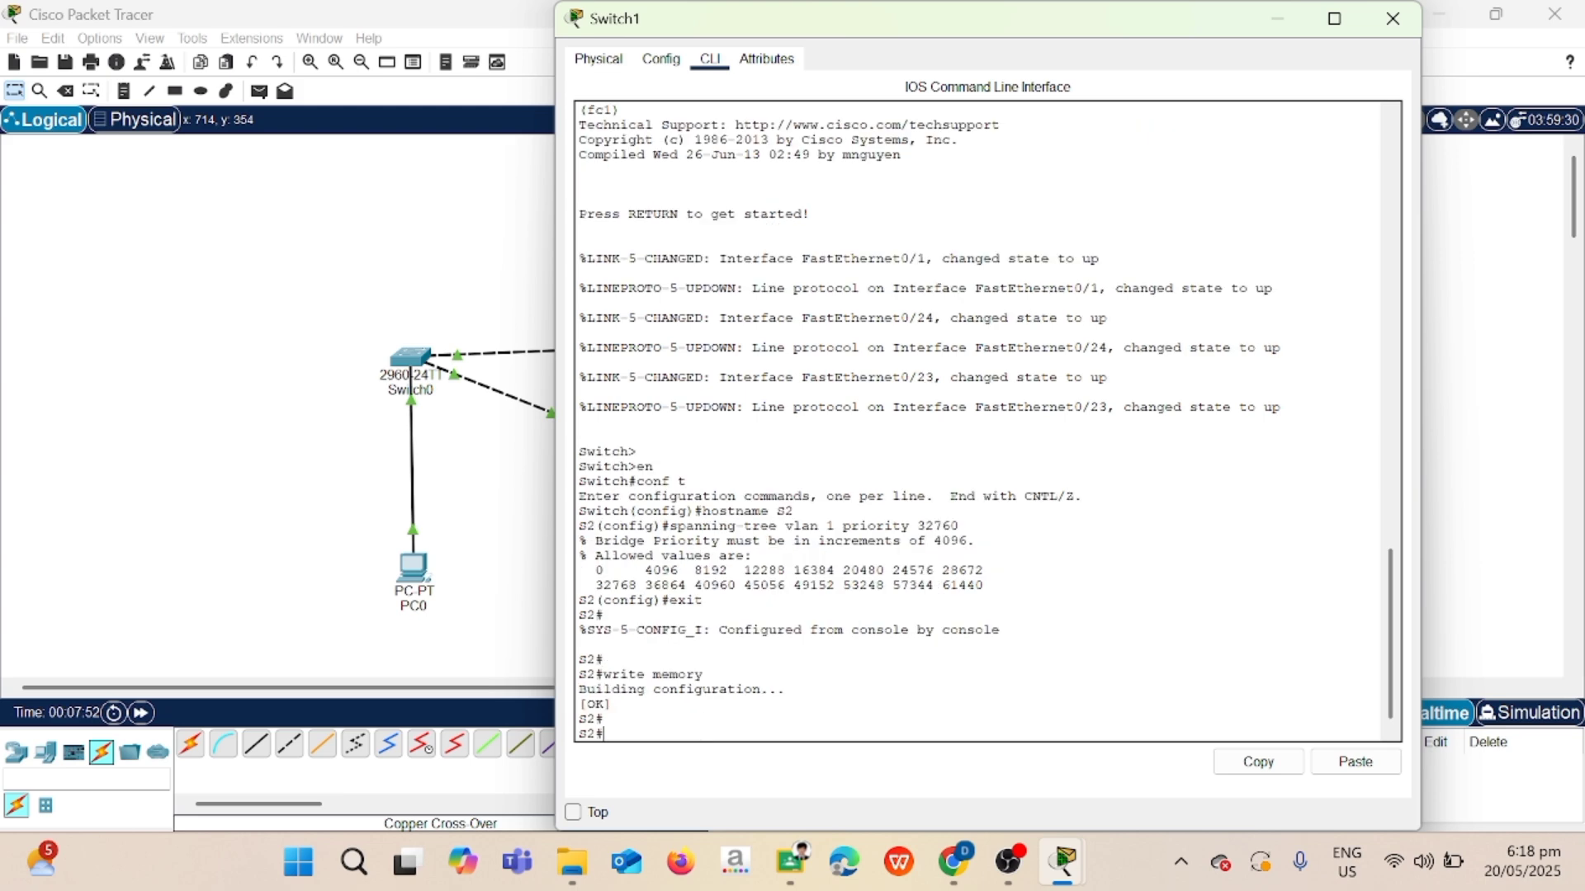
key(Return)
text(show spanning)
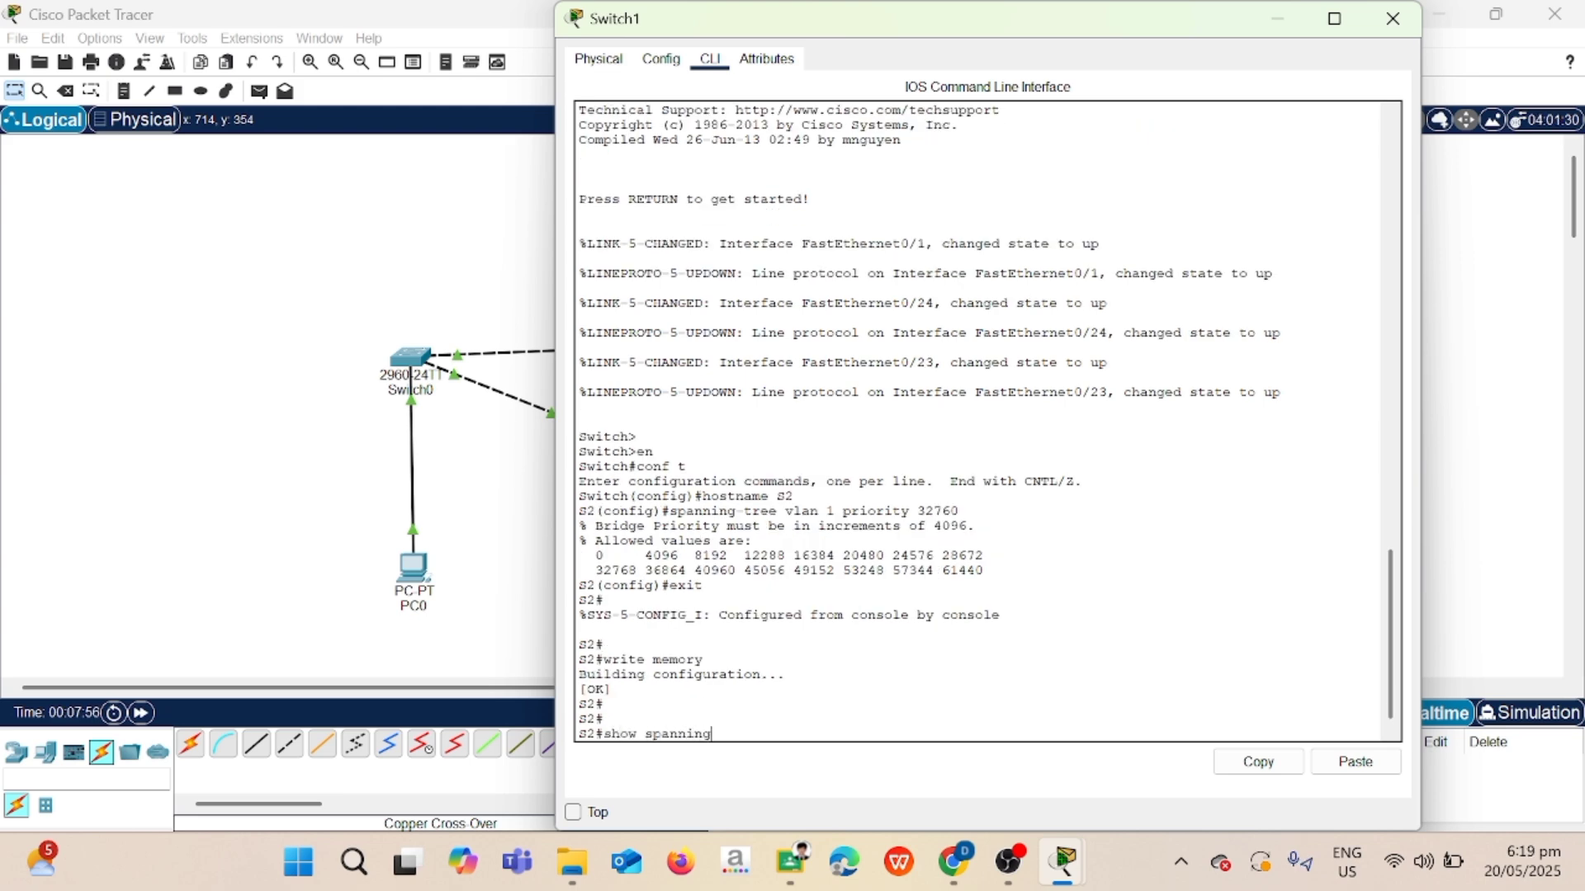
text(-tree)
key(Return)
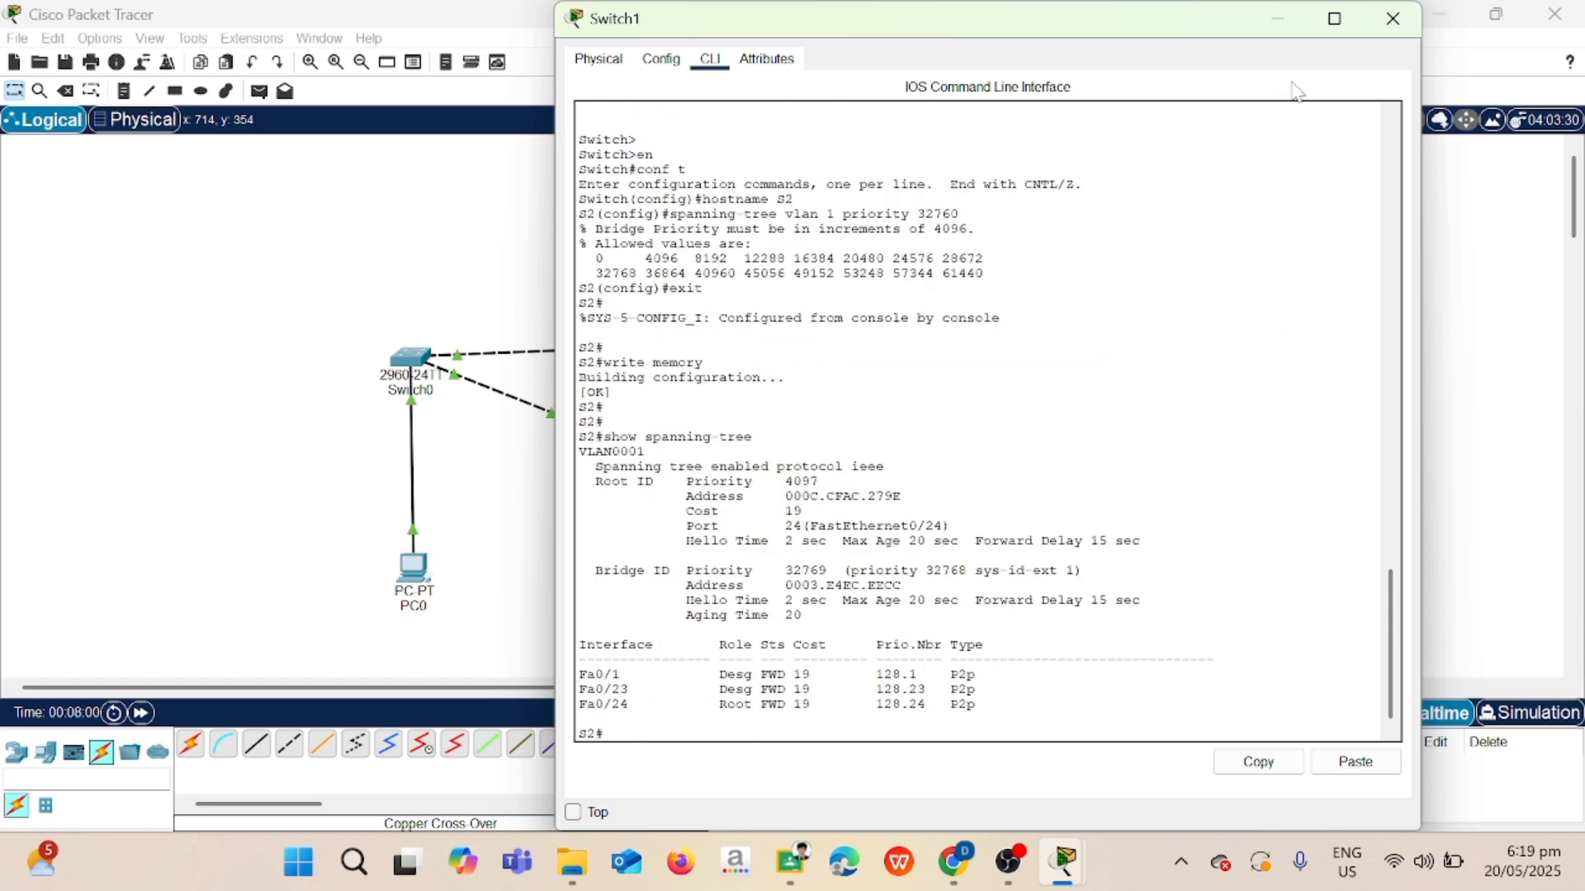
click(1393, 18)
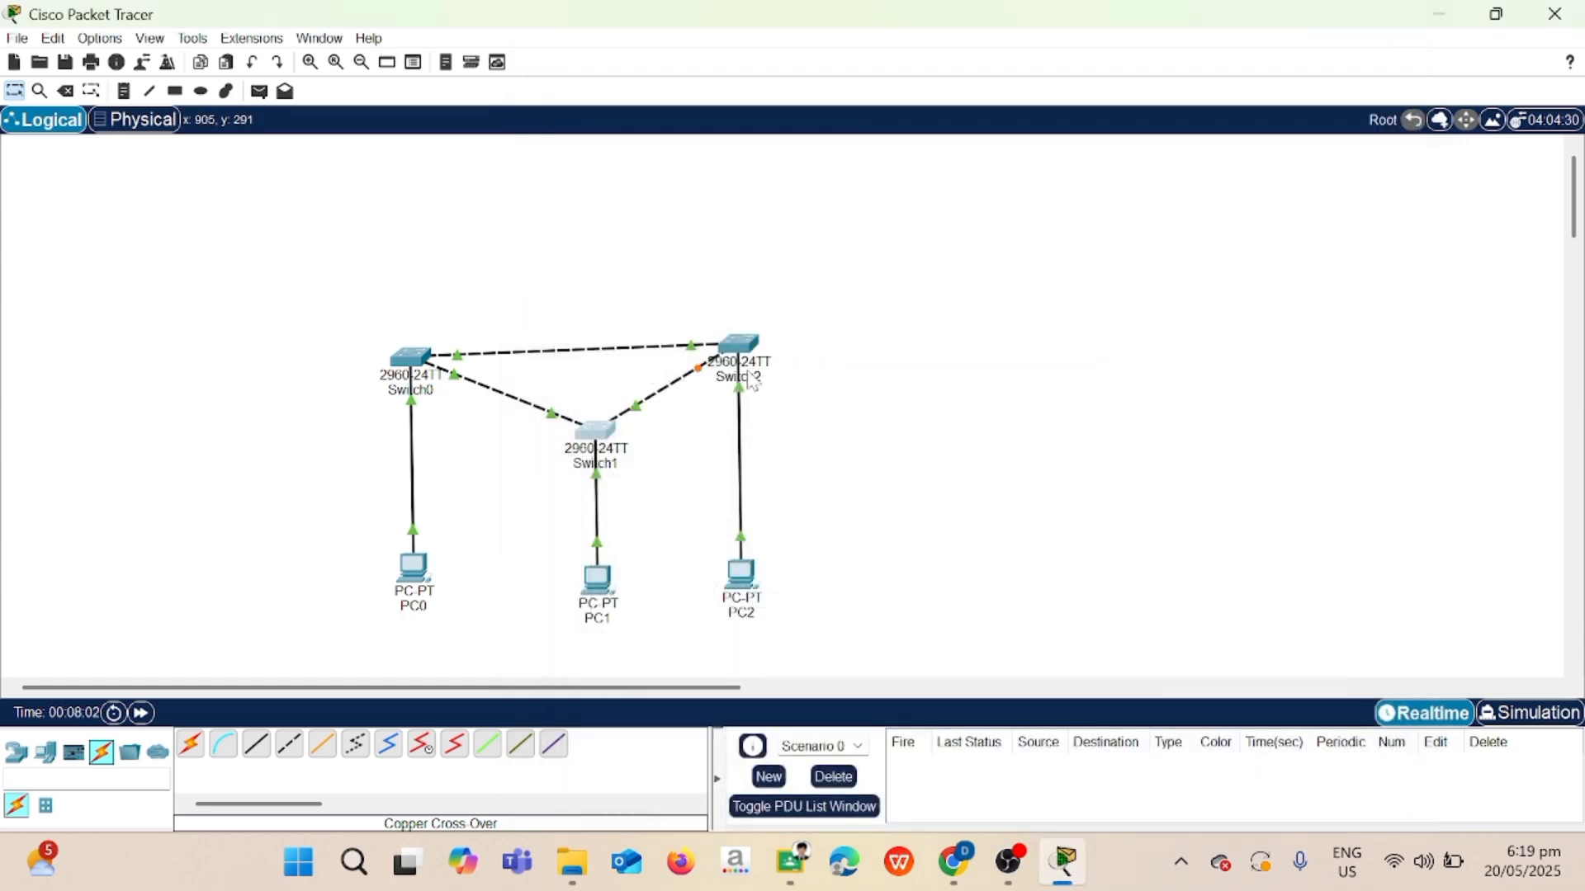
Display the spanning-tree status on Switch2 (S3) with show spanning-tree, and close its window.
click(740, 344)
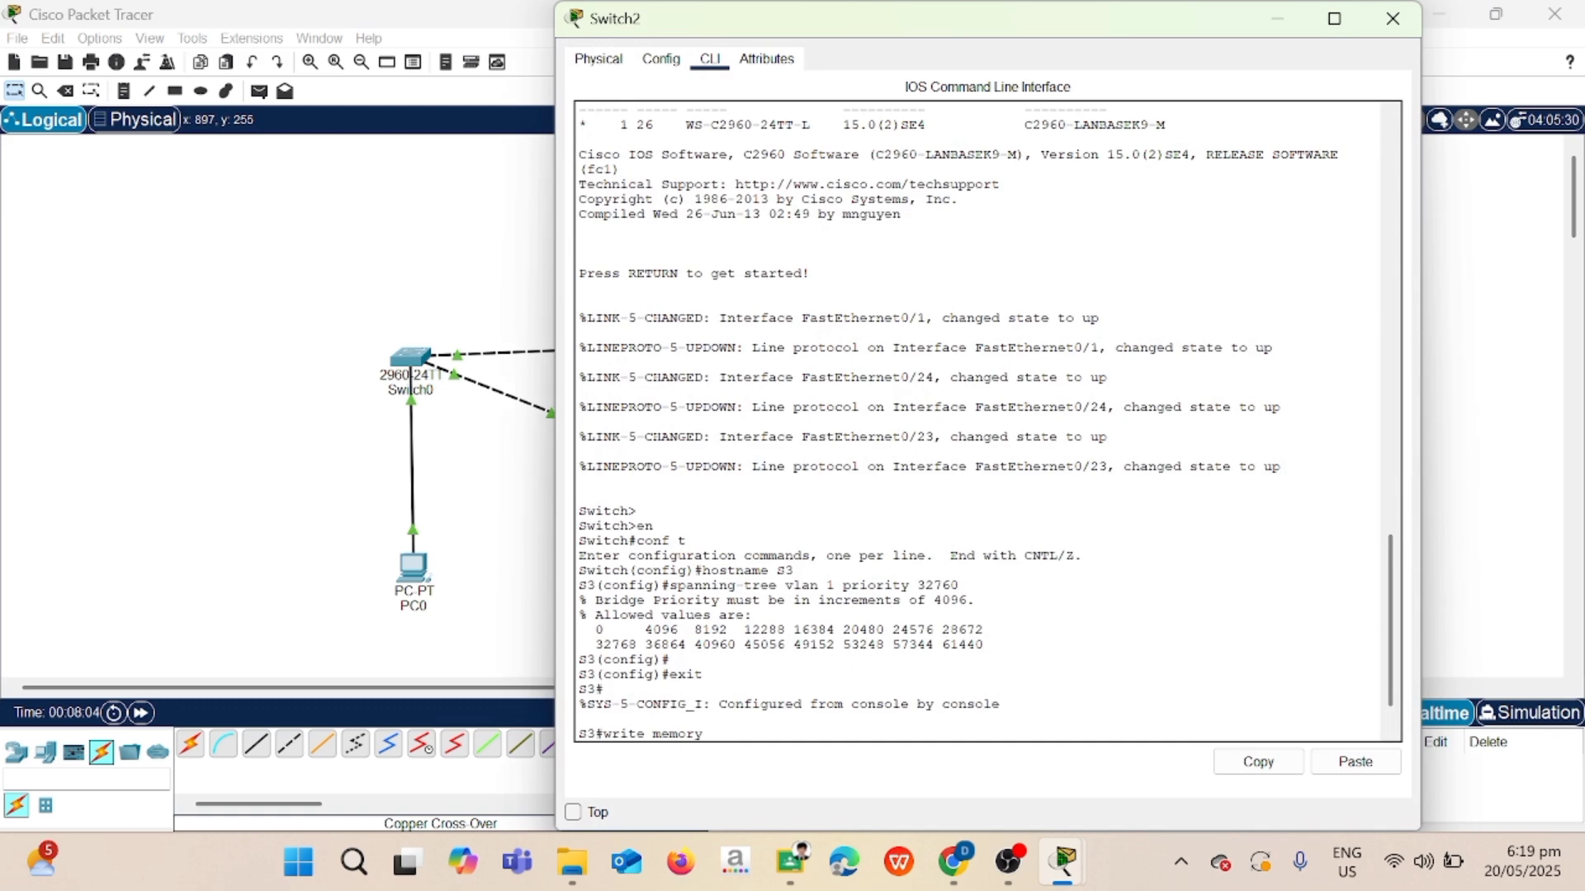
key(Return)
key(Return)
text(sho)
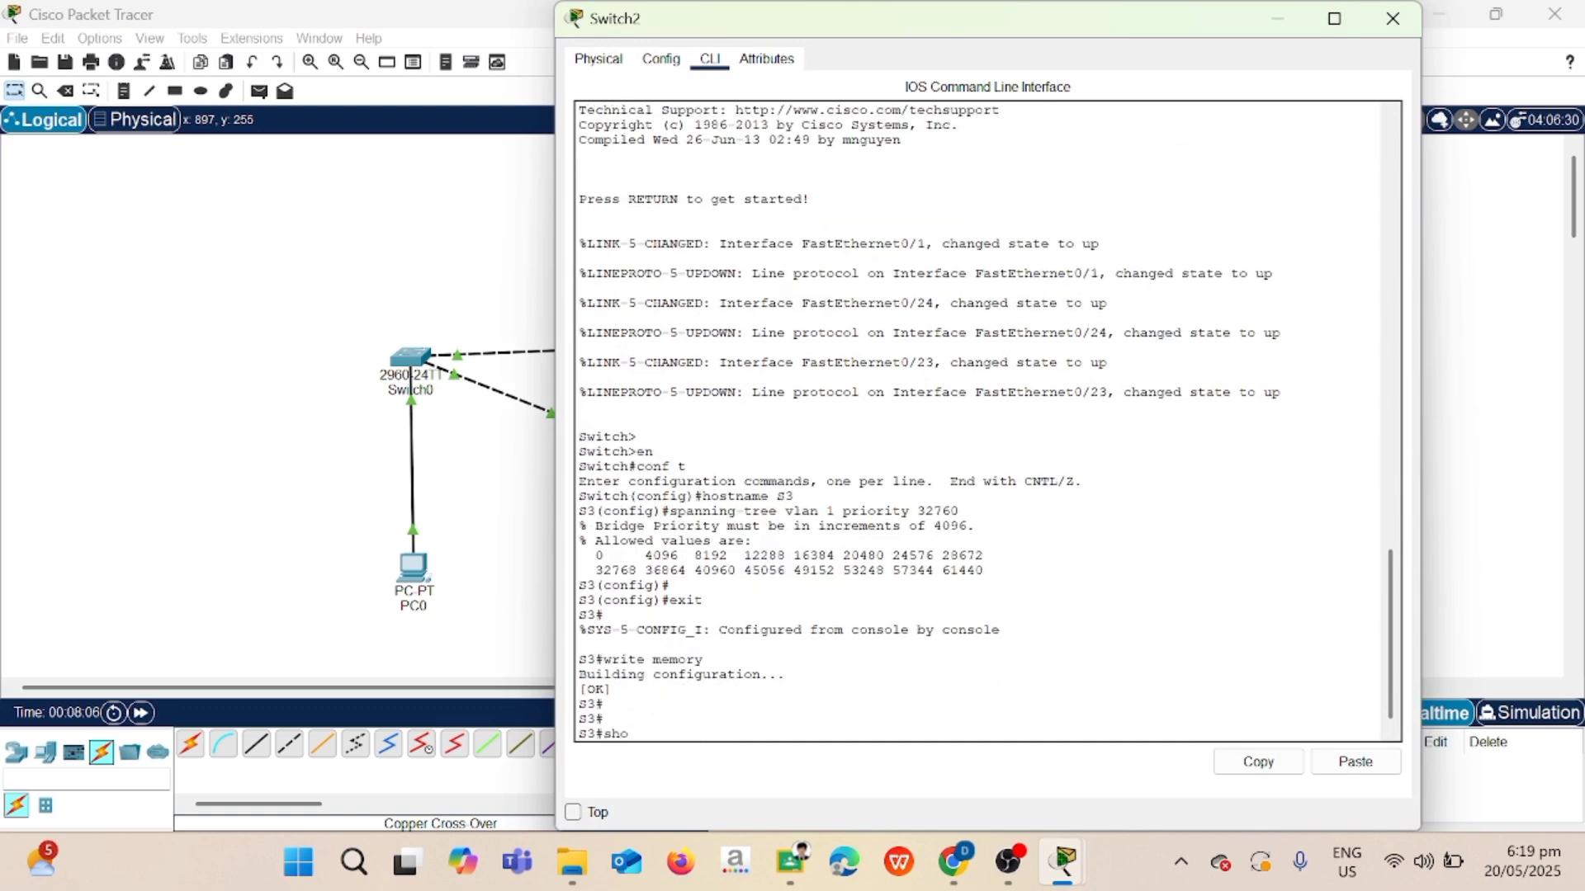
text(w spanning-tree)
key(Return)
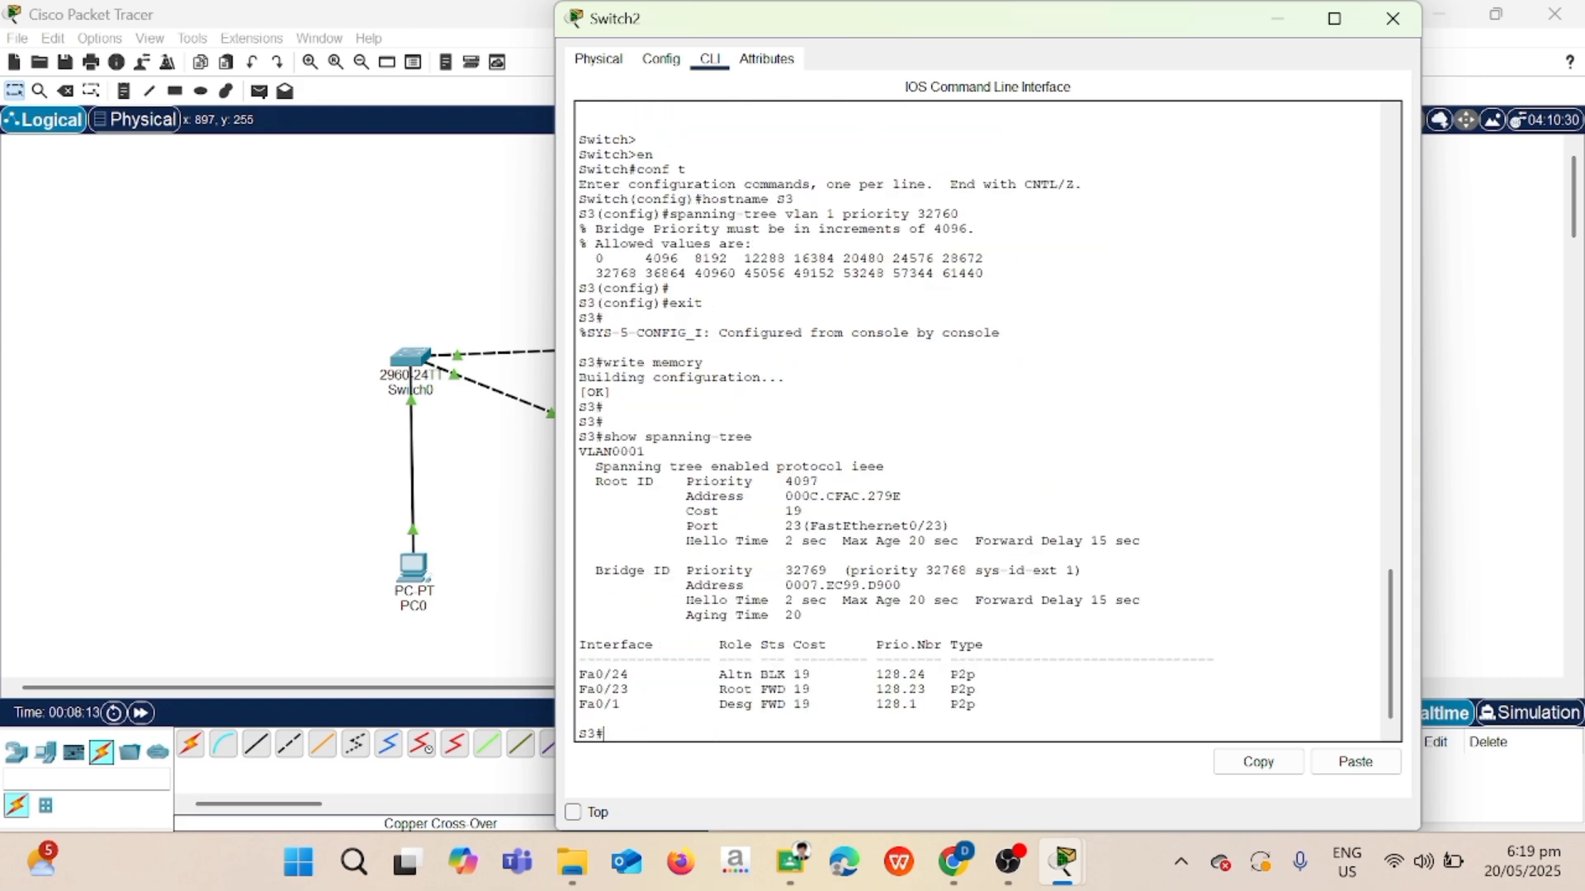
click(1380, 21)
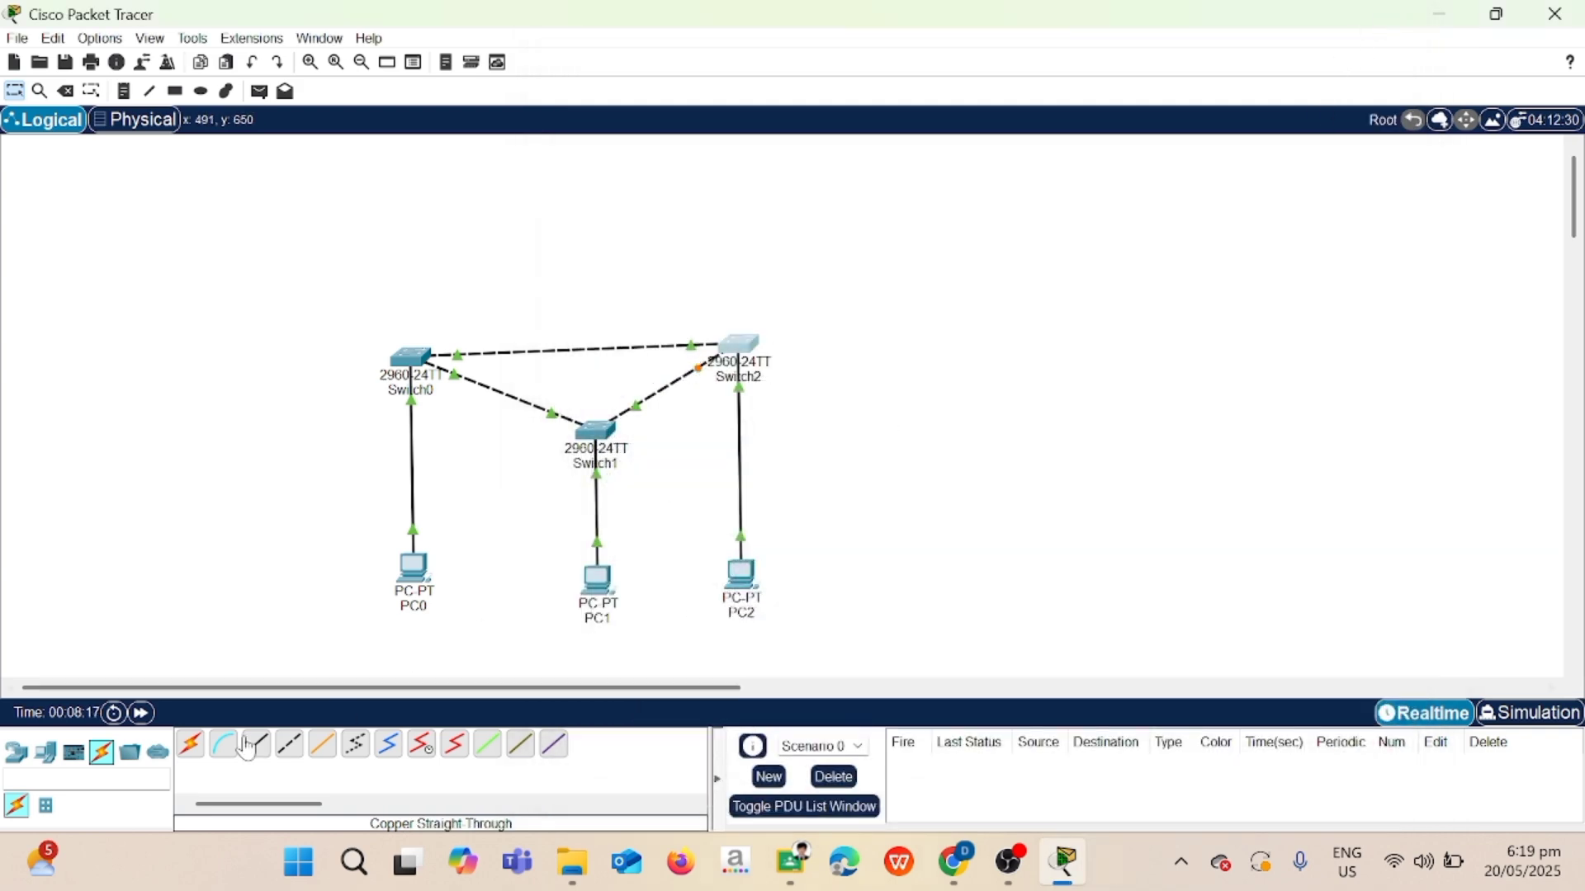
Fast-forward the simulation time, review the port roles and states in Switch2's spanning-tree output, and close its window.
click(141, 713)
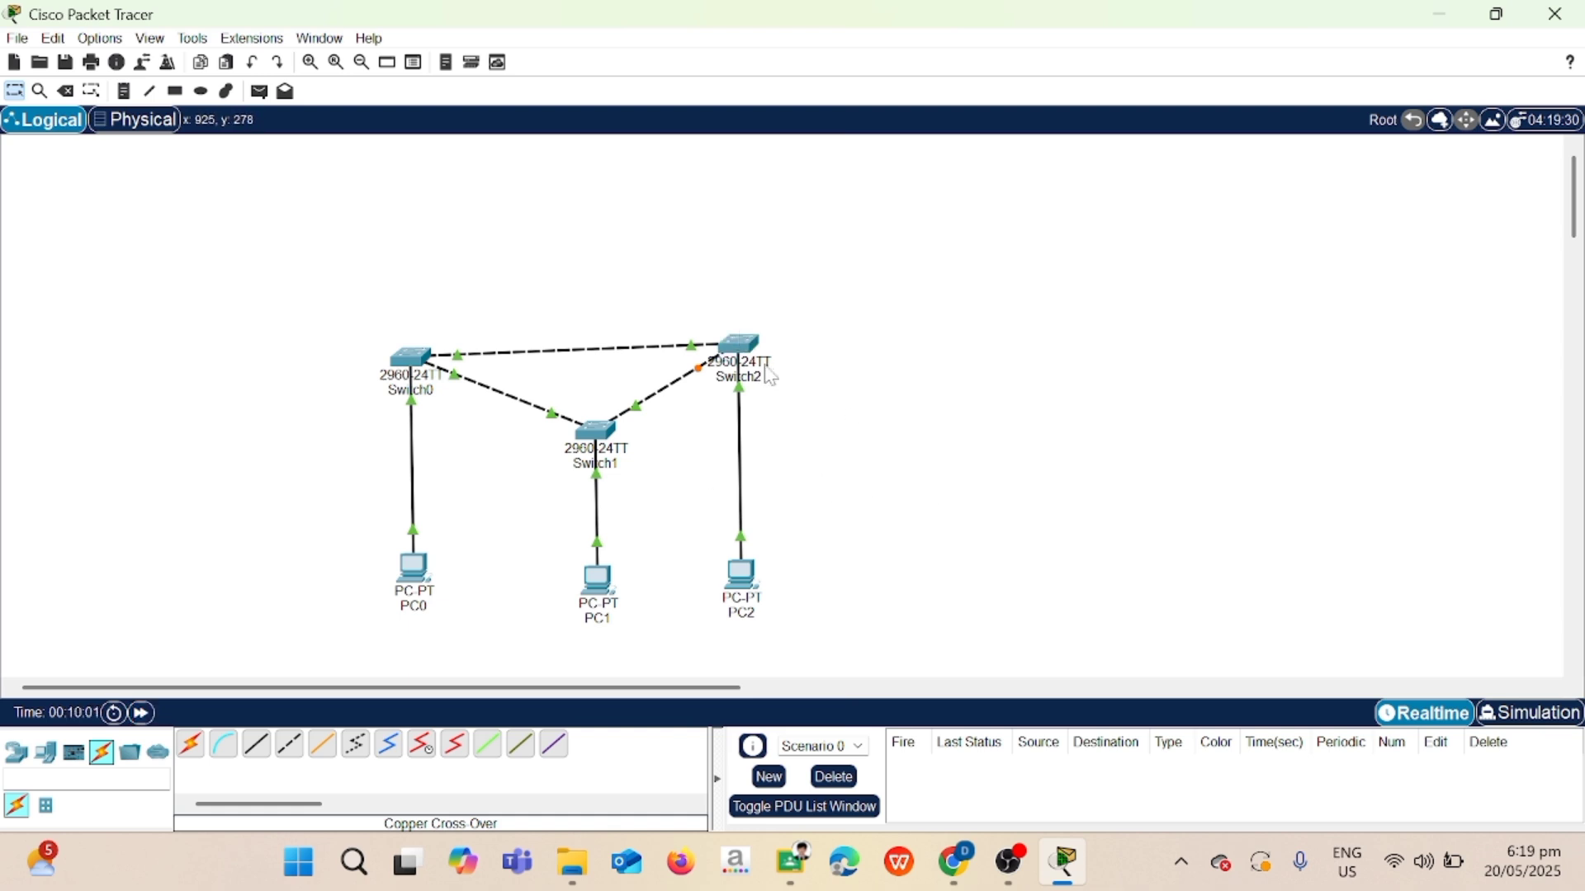
click(746, 347)
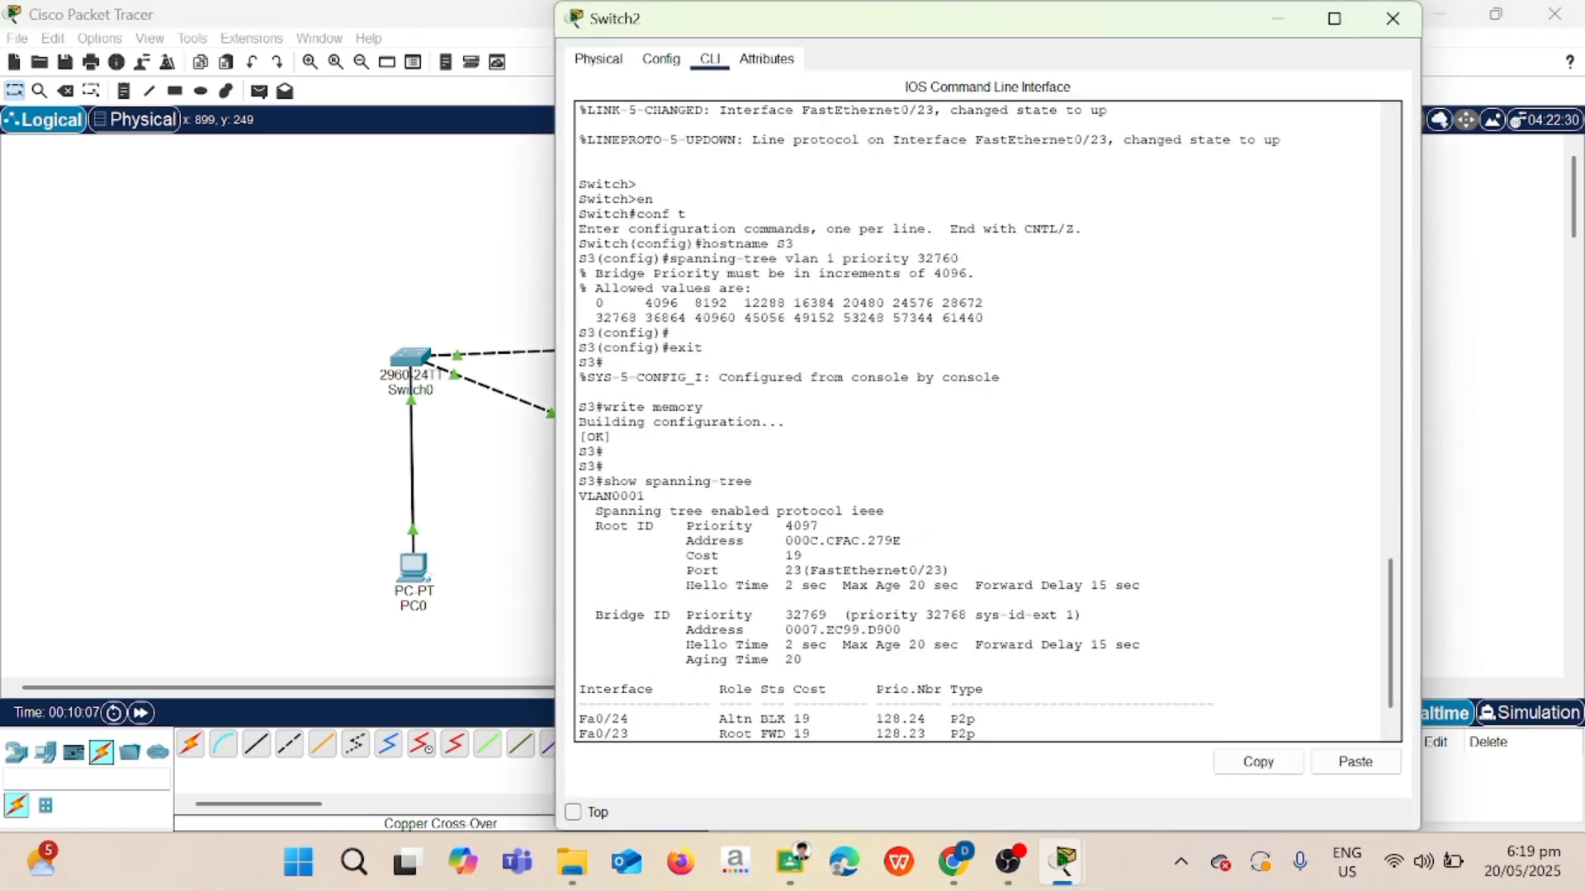
scroll(987, 421, down, 1)
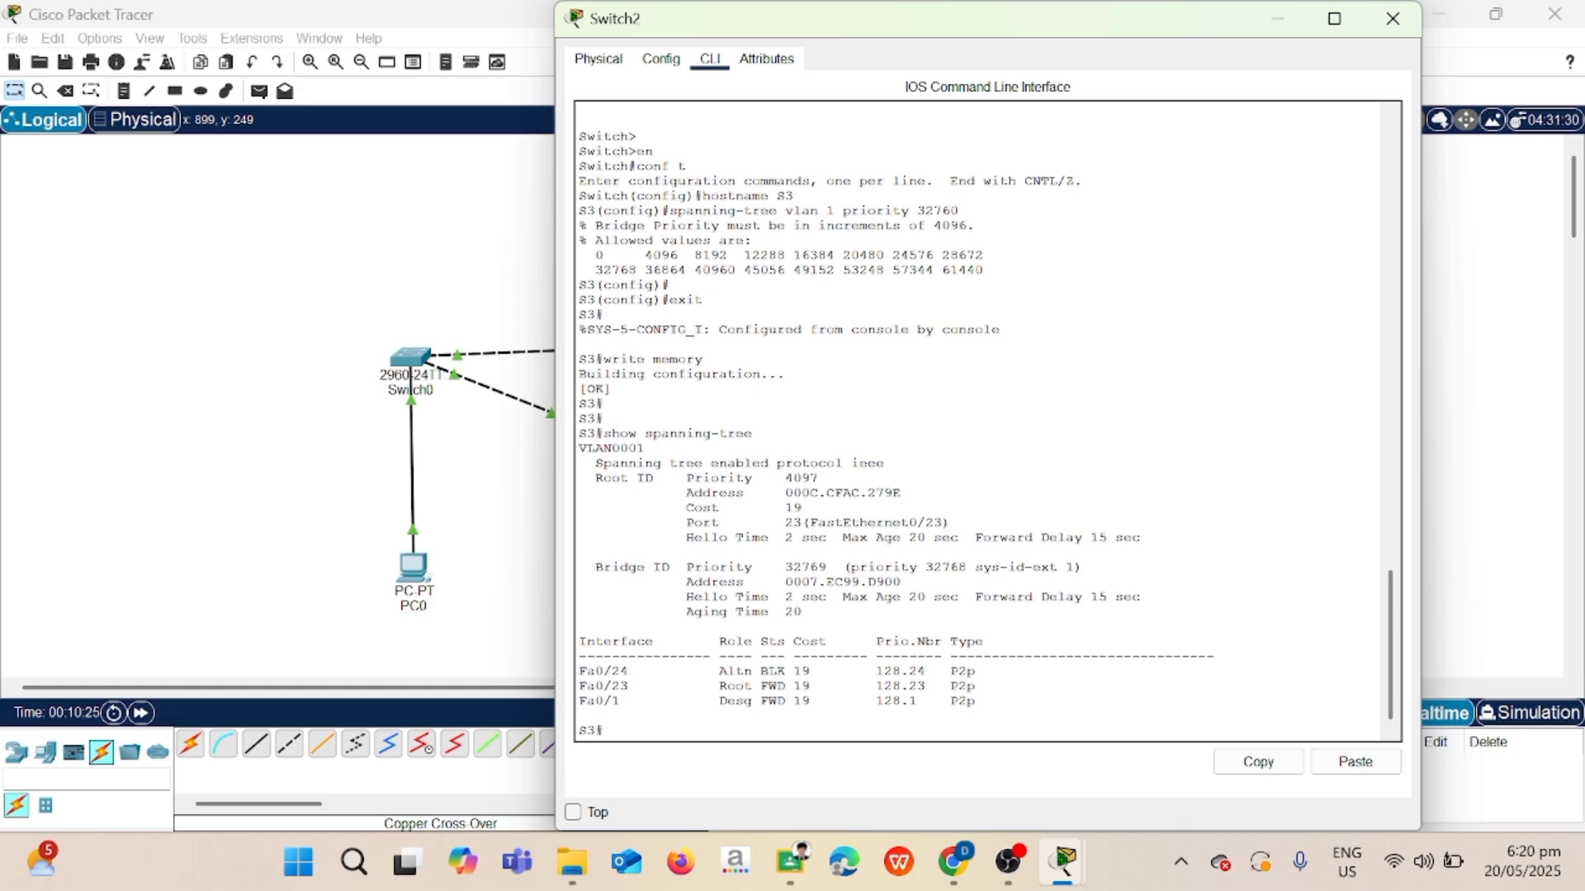
click(1393, 18)
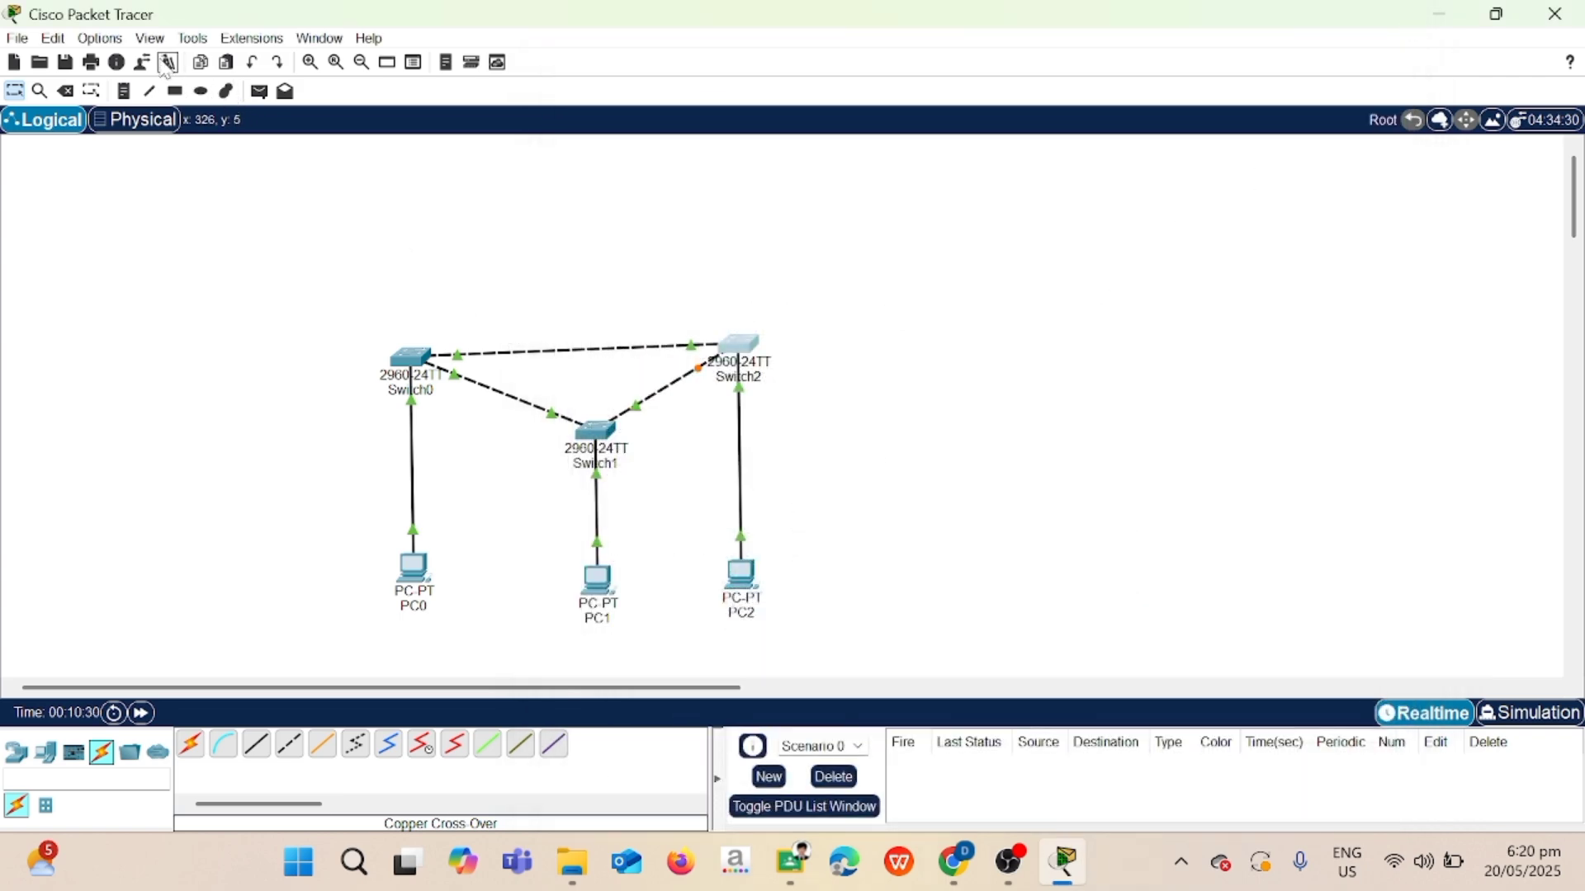
Ping 10.176.0.4 from PC0's command prompt to test connectivity, and close the PC0 window.
click(422, 585)
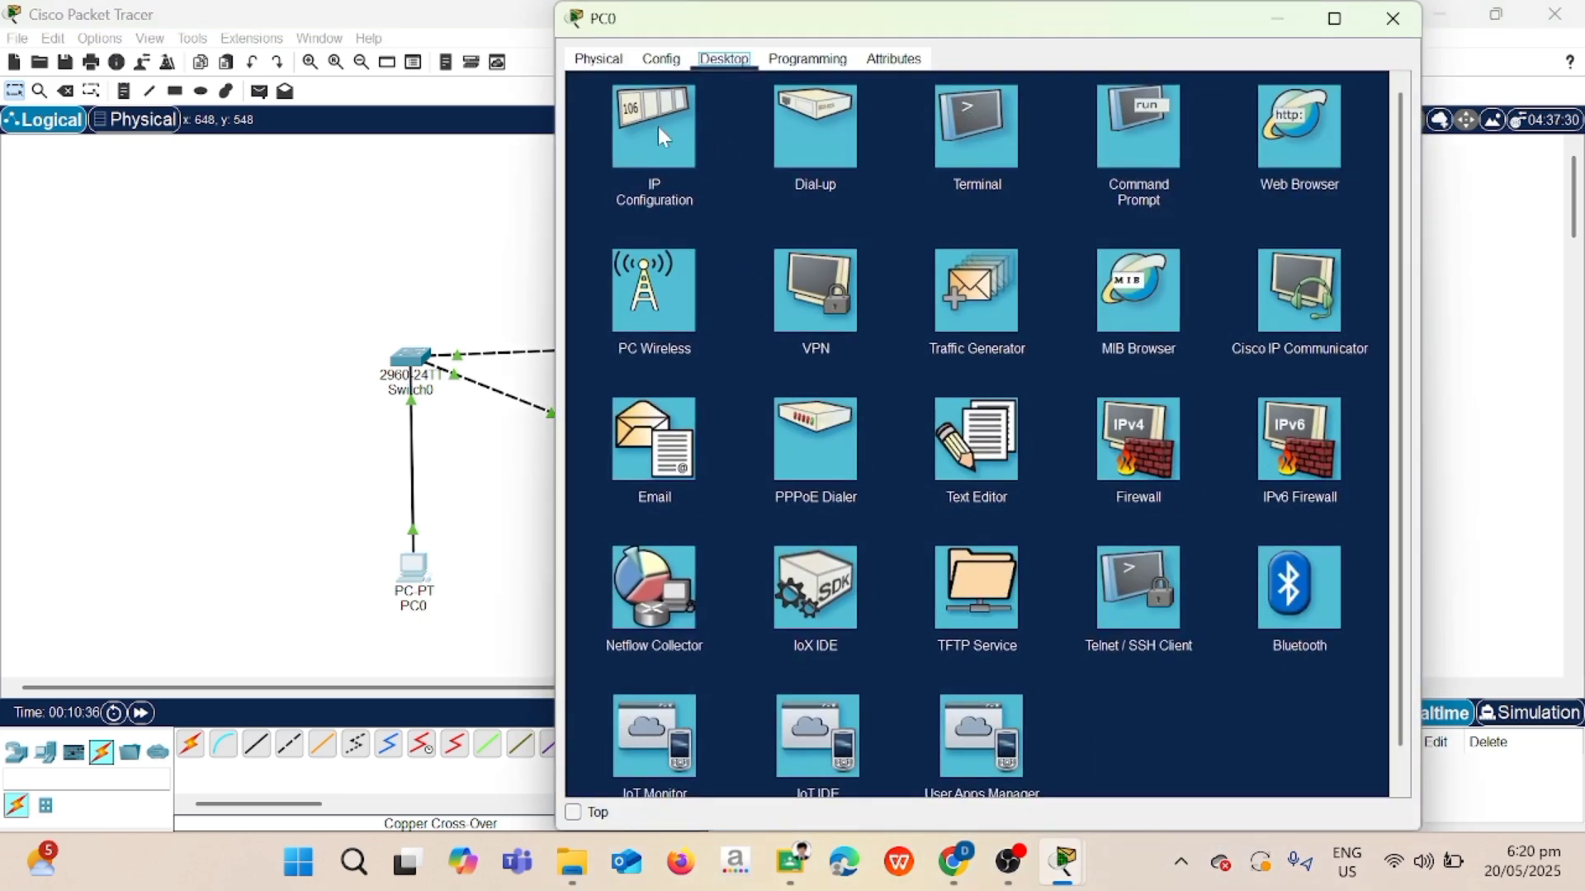
click(1136, 125)
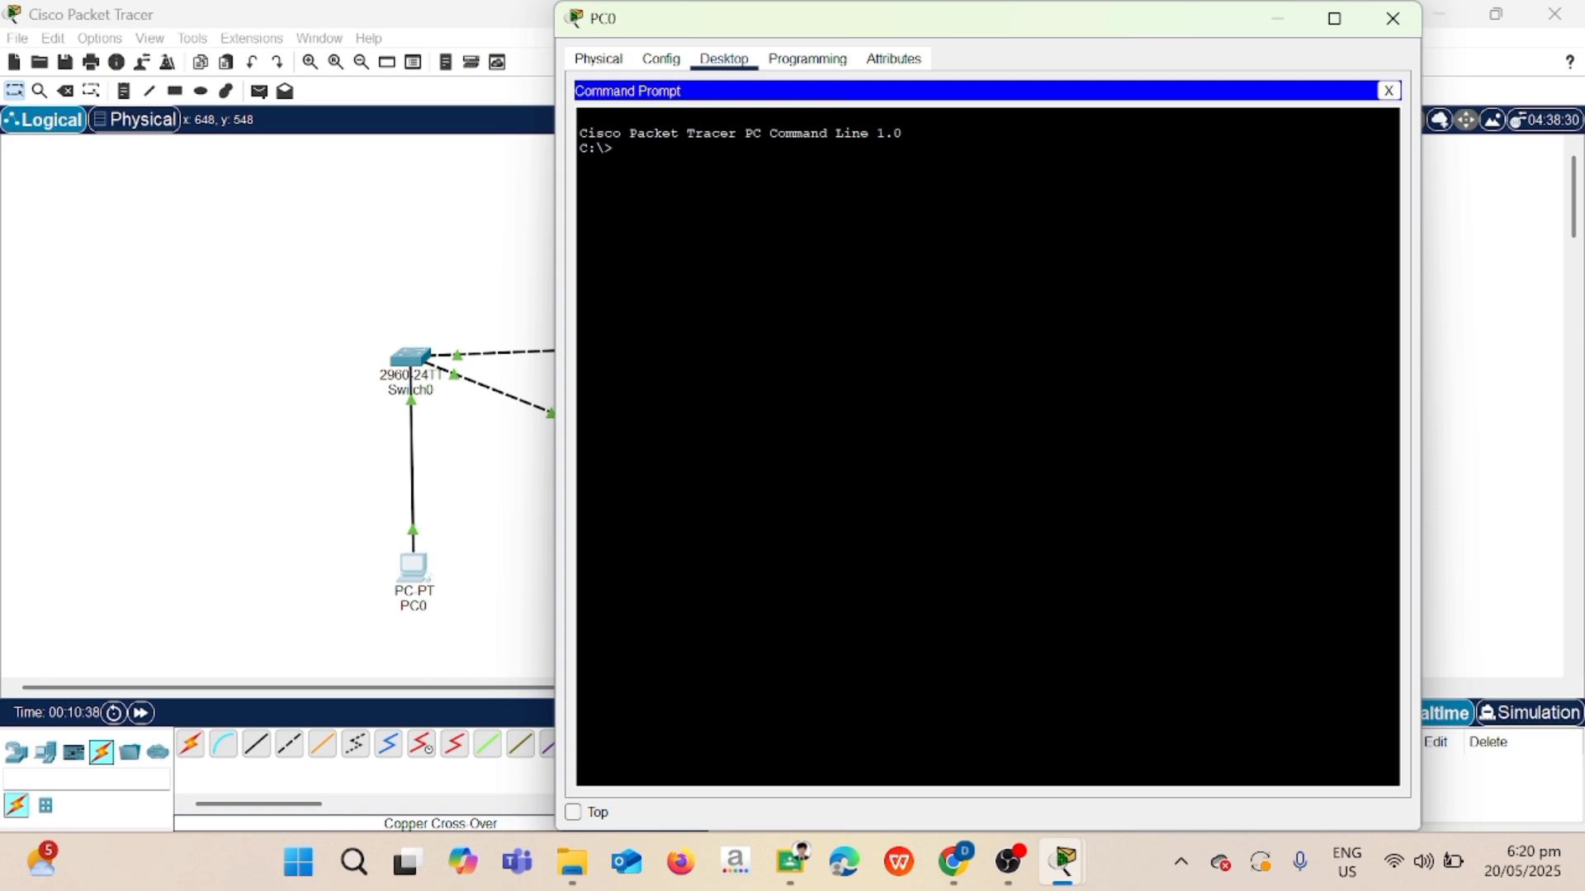
key(Return)
text(pin)
text(g)
text( 10,)
text(178)
key(BackSpace)
text(6\\)
key(BackSpace)
key(BackSpace)
key(BackSpace)
key(BackSpace)
key(BackSpace)
key(BackSpace)
text(.176)
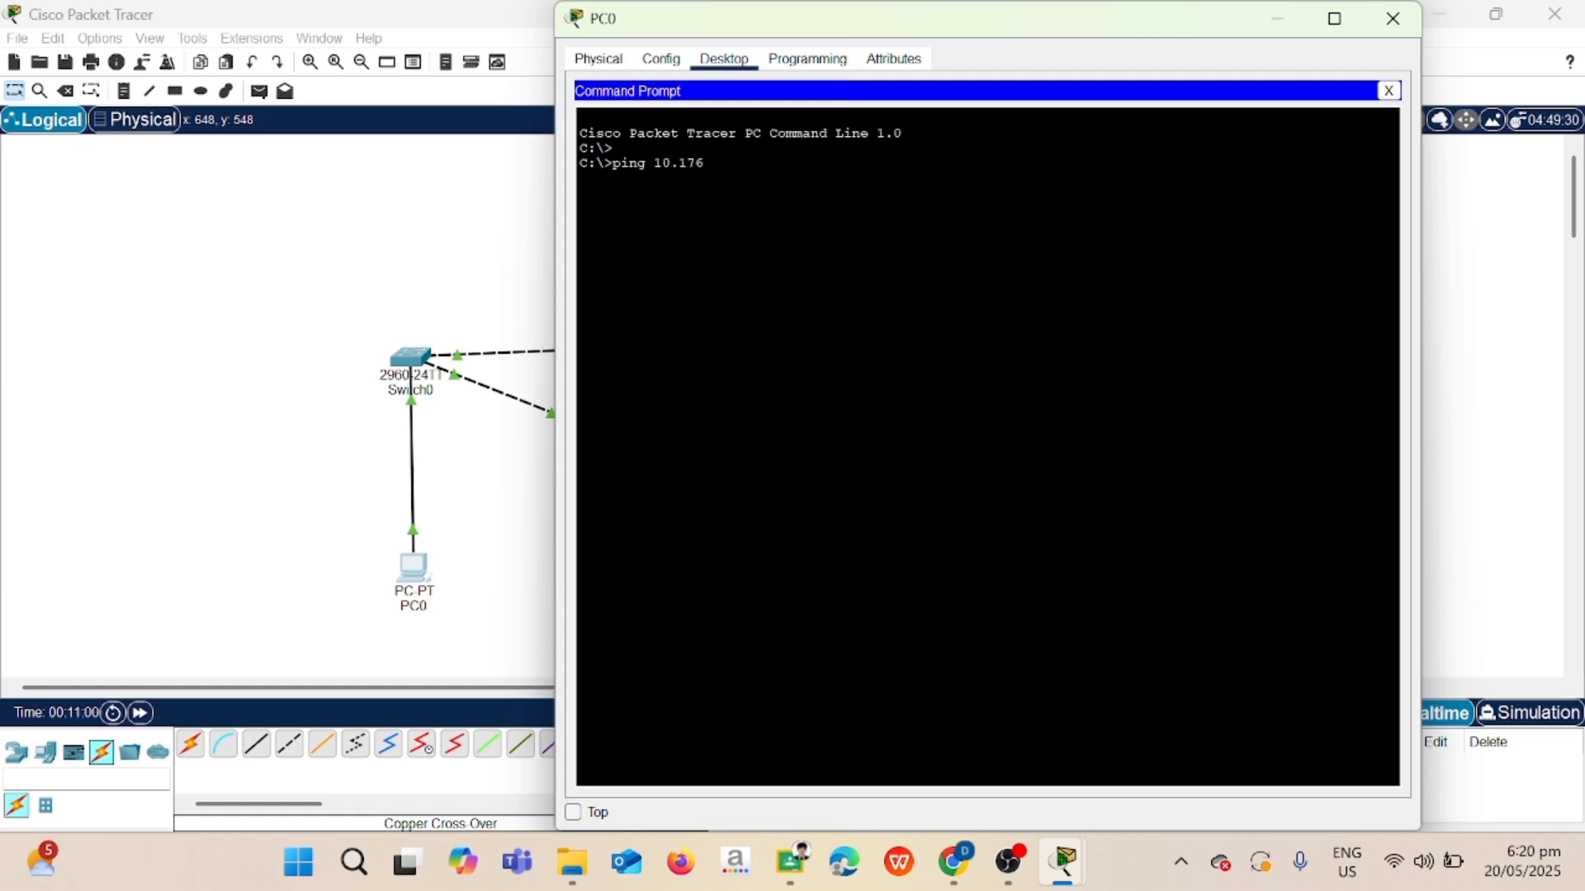
text(.0.4)
key(Return)
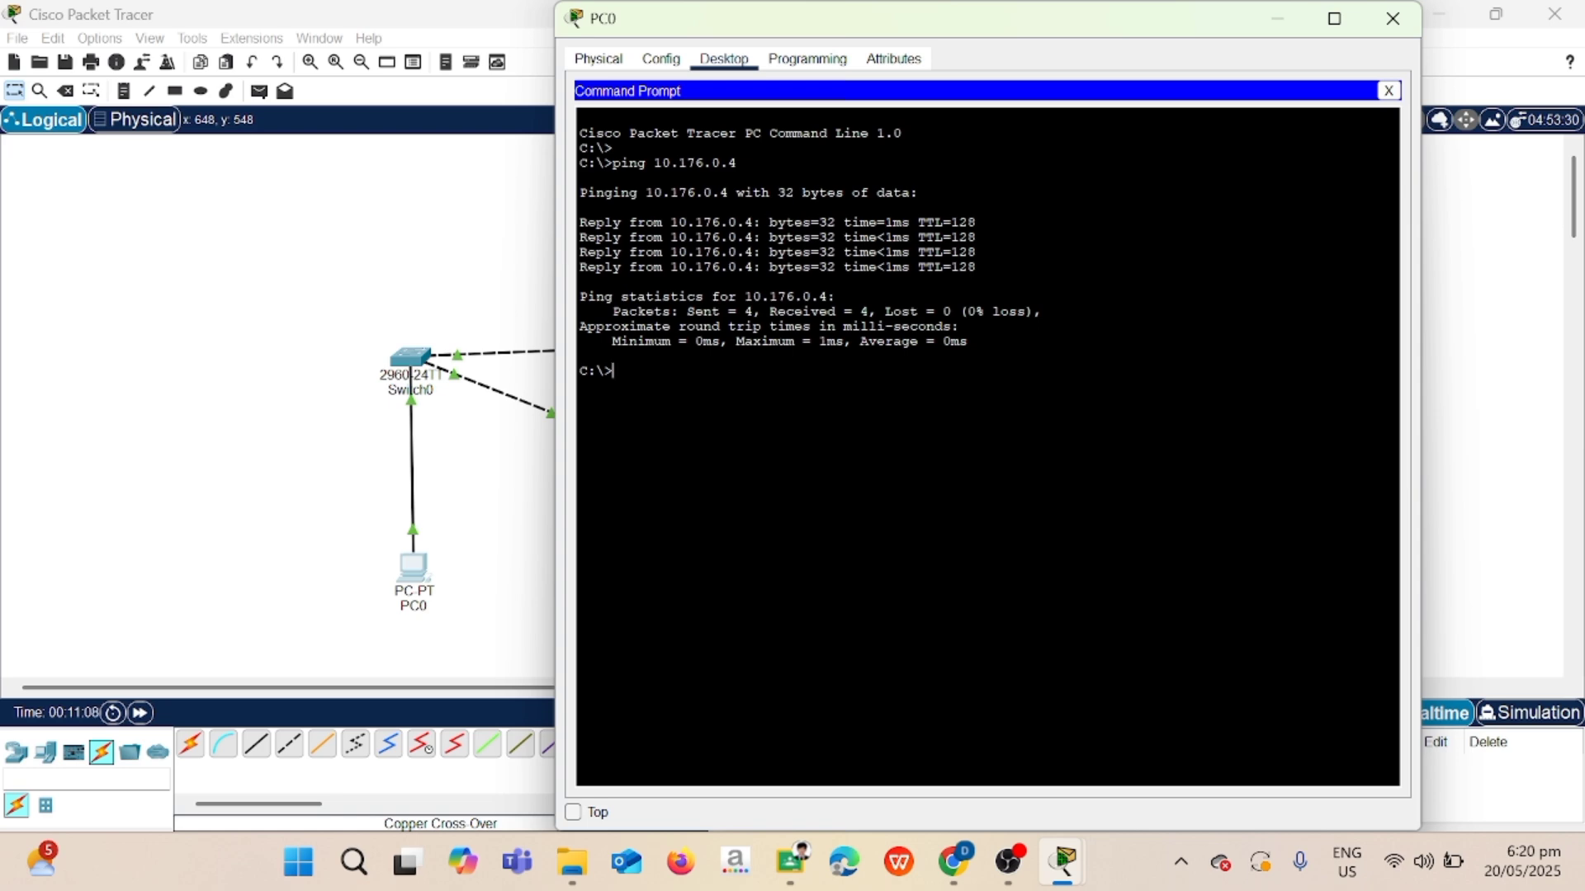
click(1393, 19)
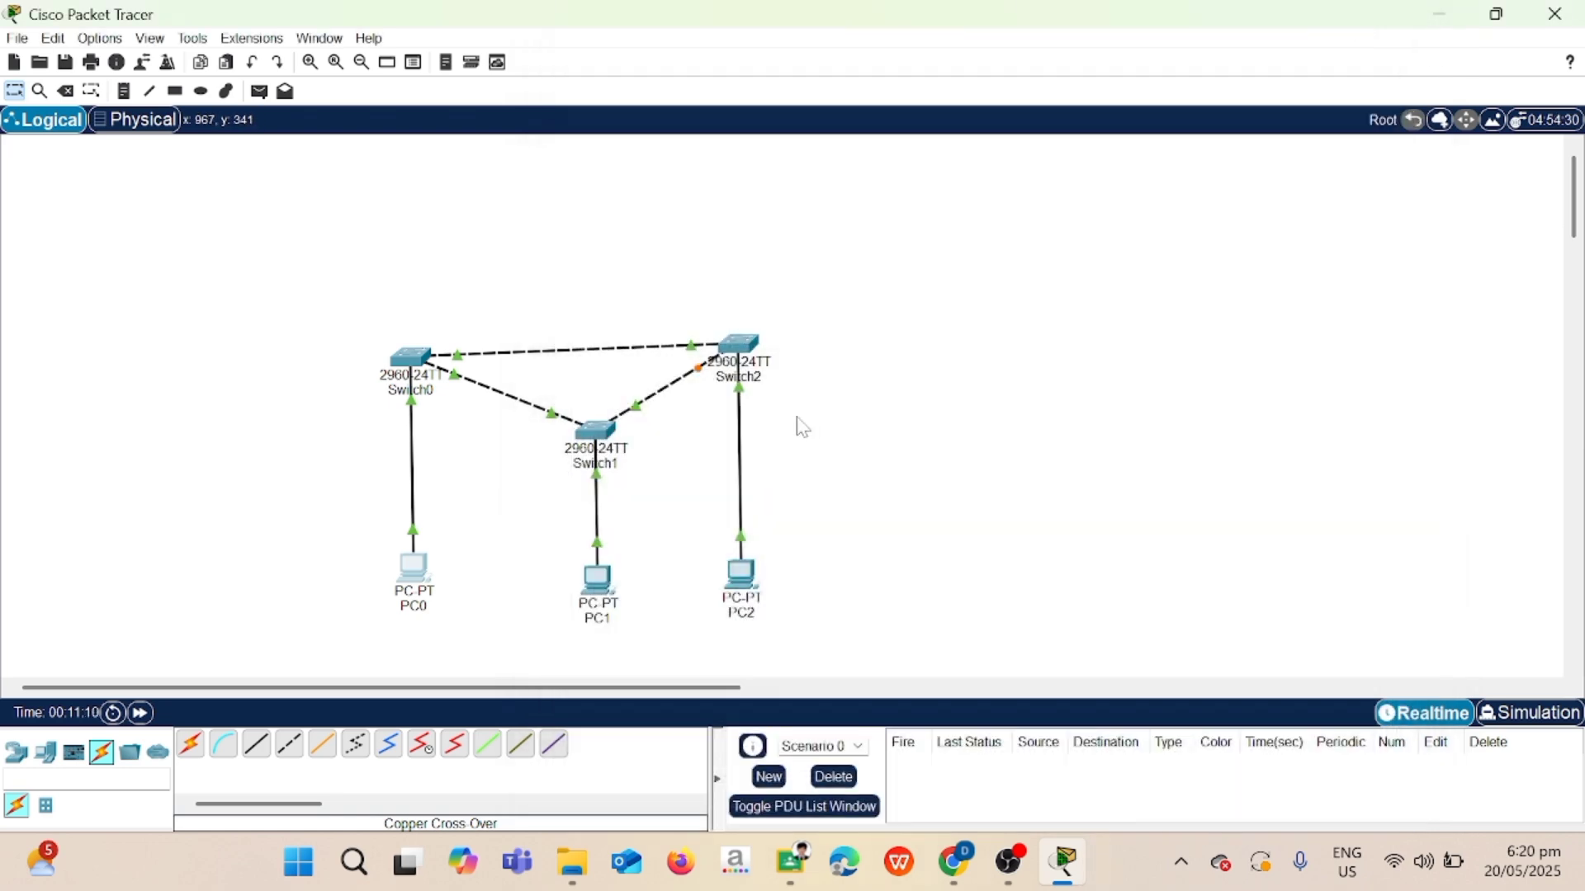
Ping 10.176.0.4 from PC1's command prompt to test connectivity, and close the PC1 window.
click(619, 586)
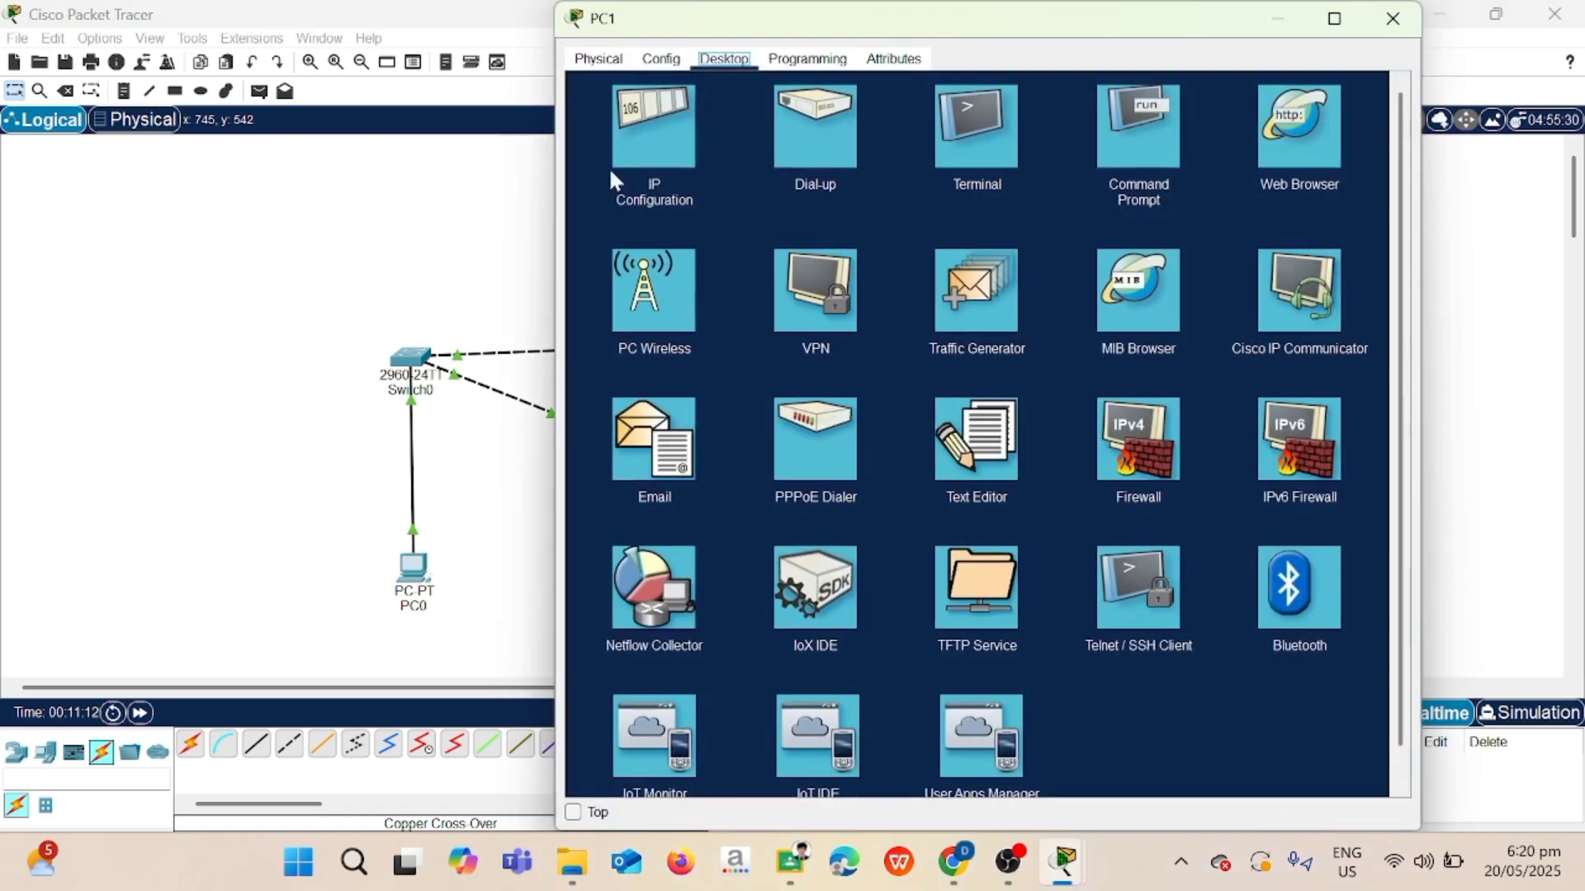
click(1152, 137)
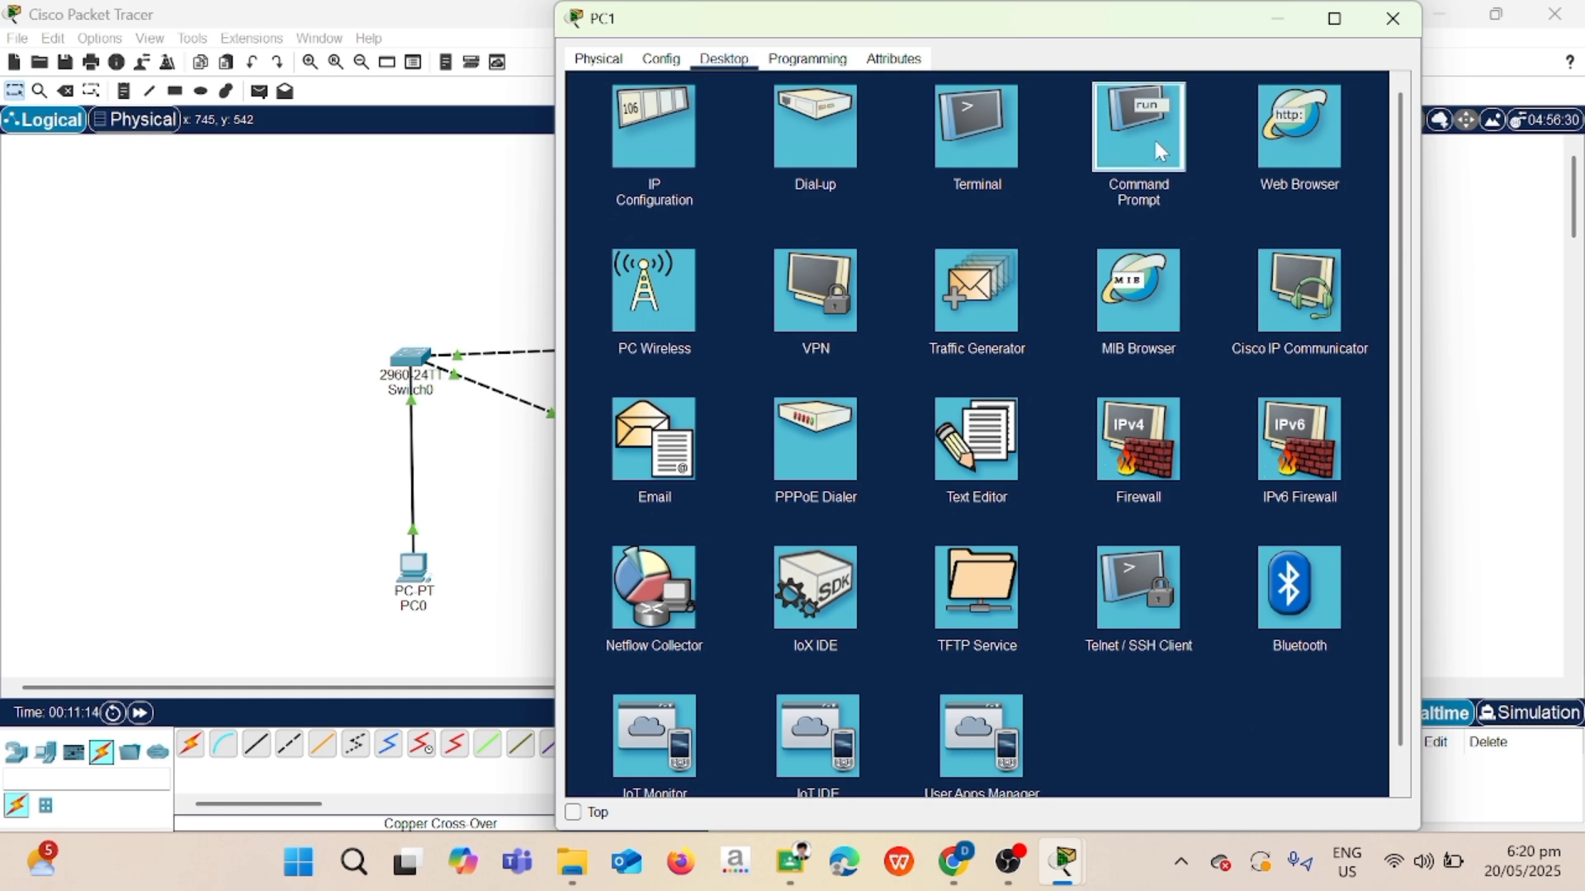
text(pin)
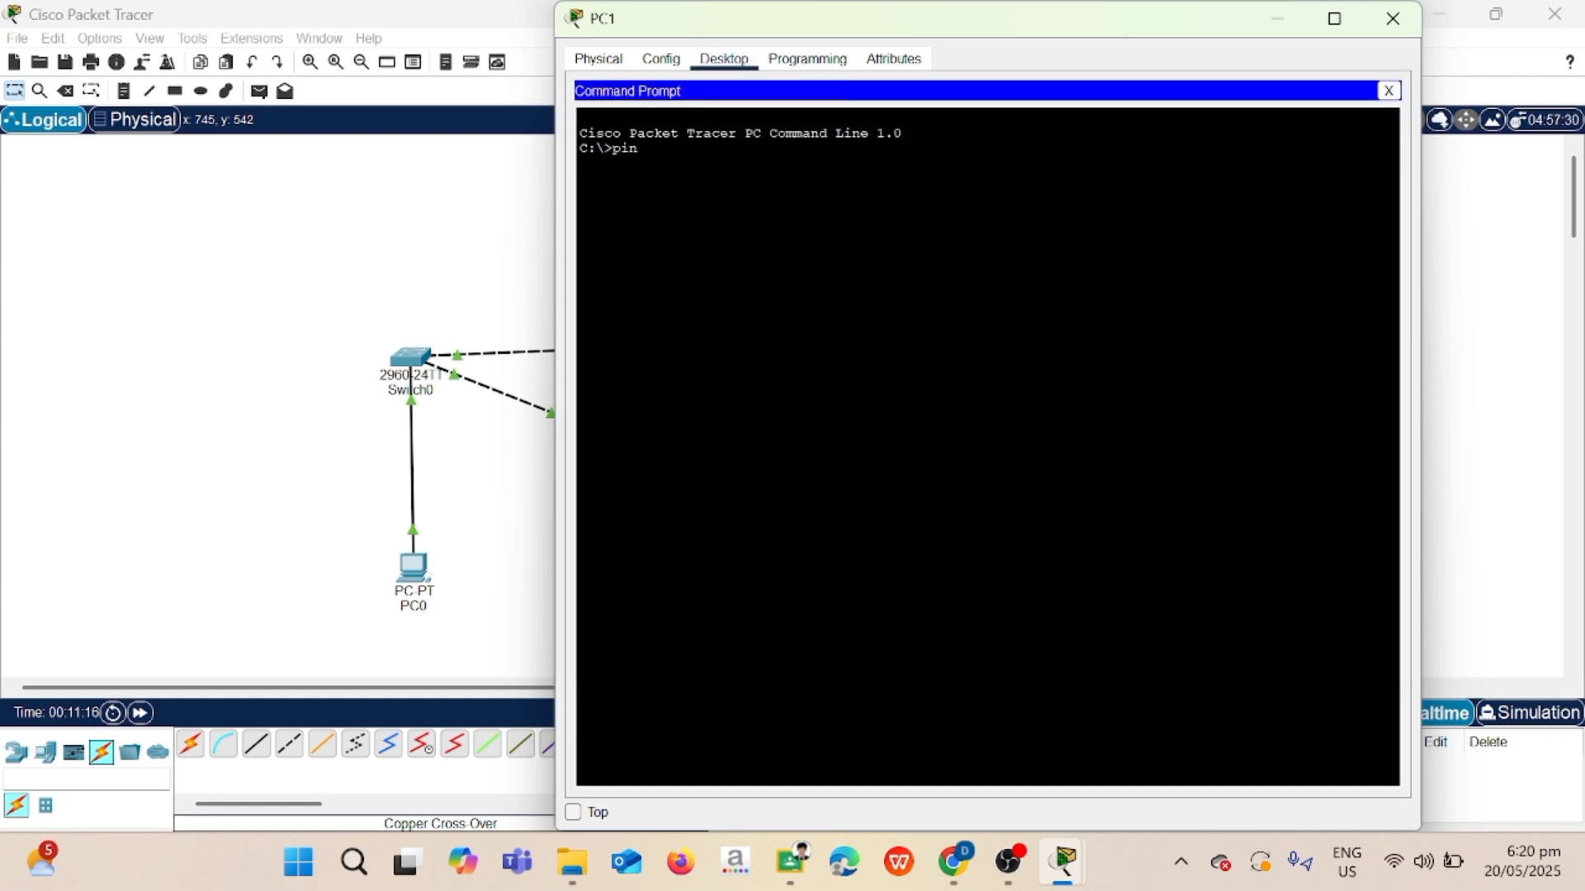
text(g 10.176.0.4)
key(Return)
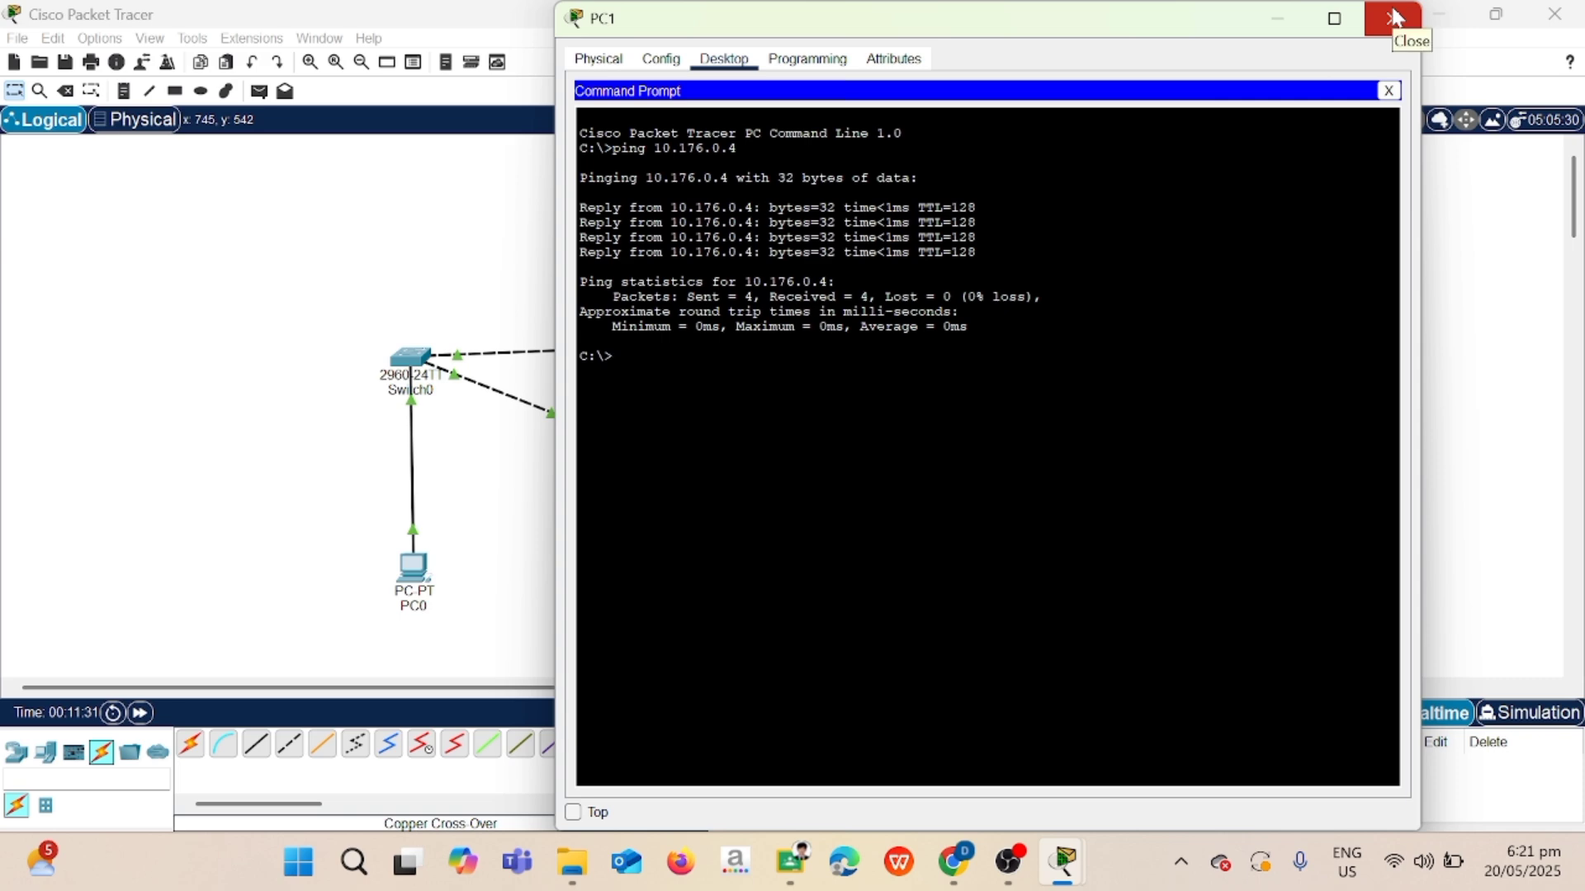
click(1394, 17)
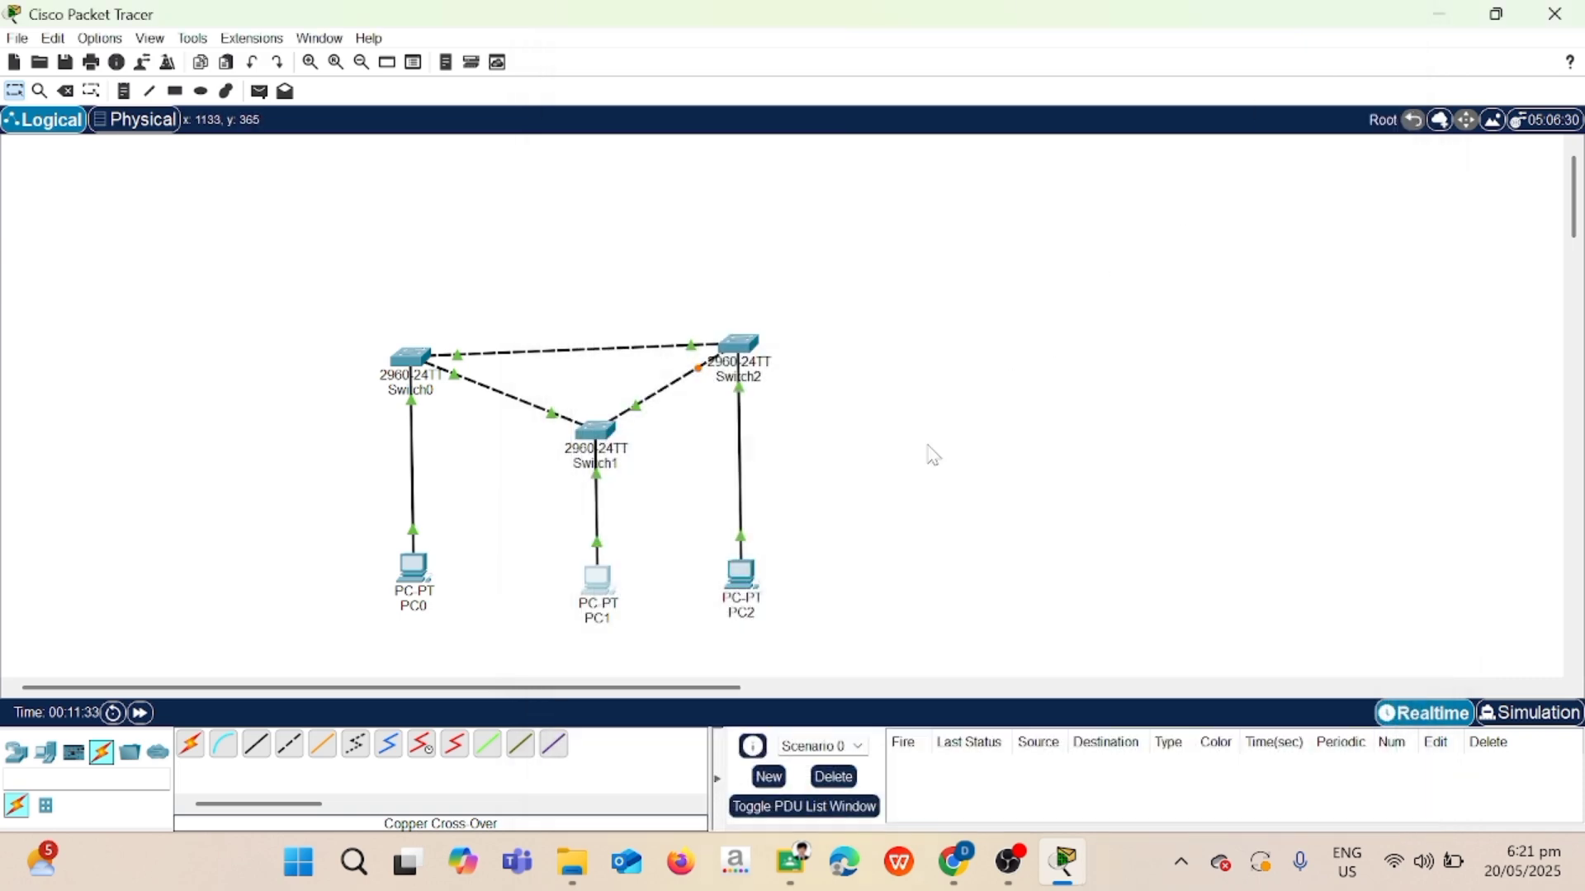
Ping 10.176.0.4 from PC2's command prompt to test connectivity, and close the PC2 window.
click(732, 582)
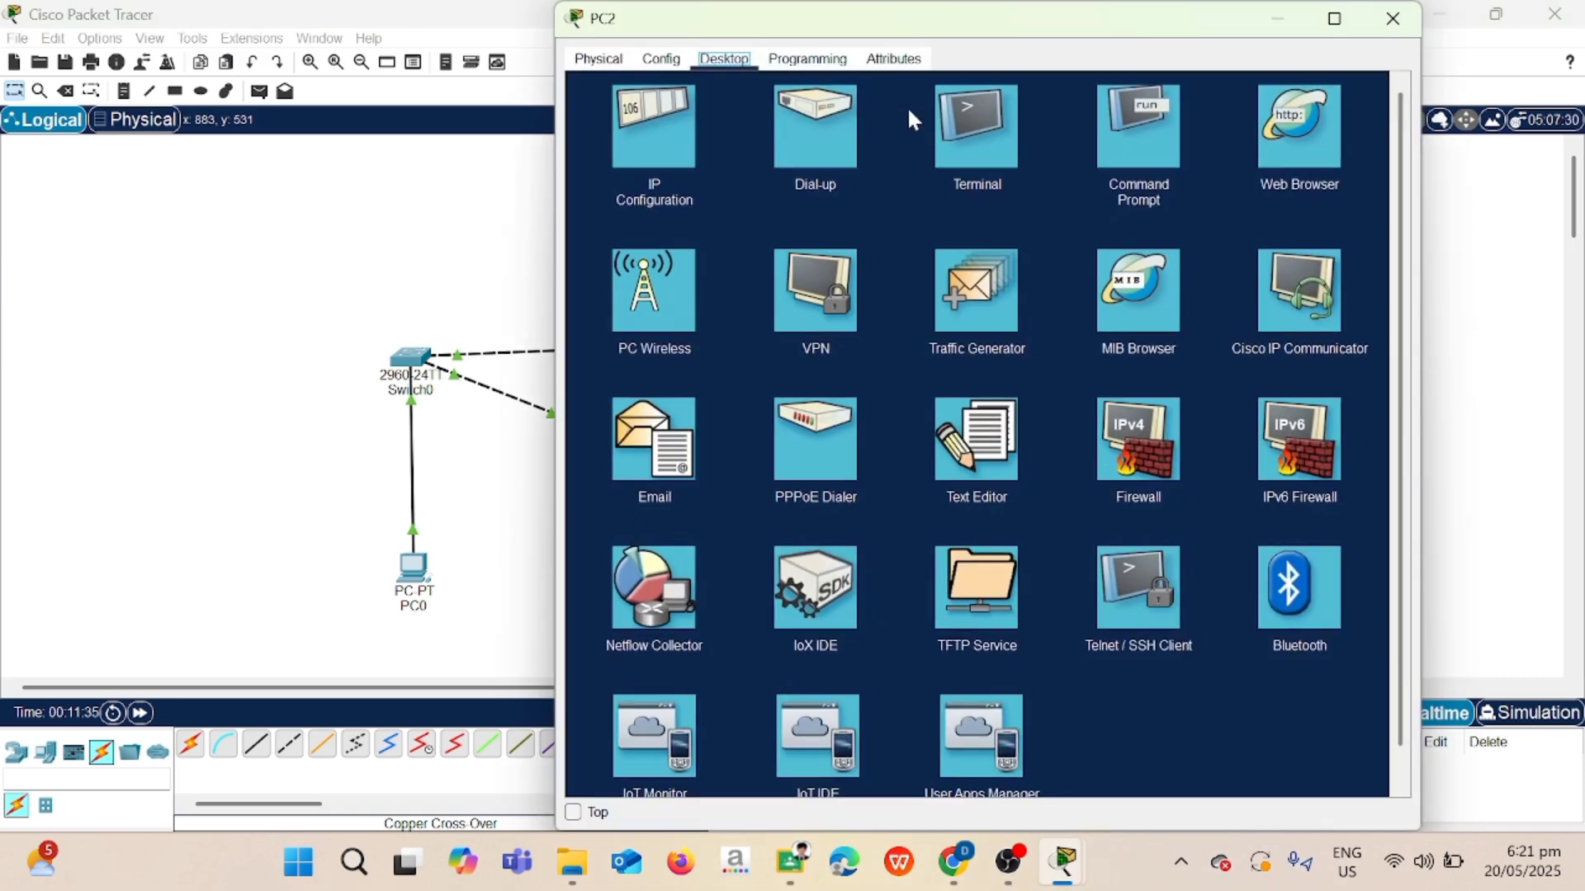
click(1114, 126)
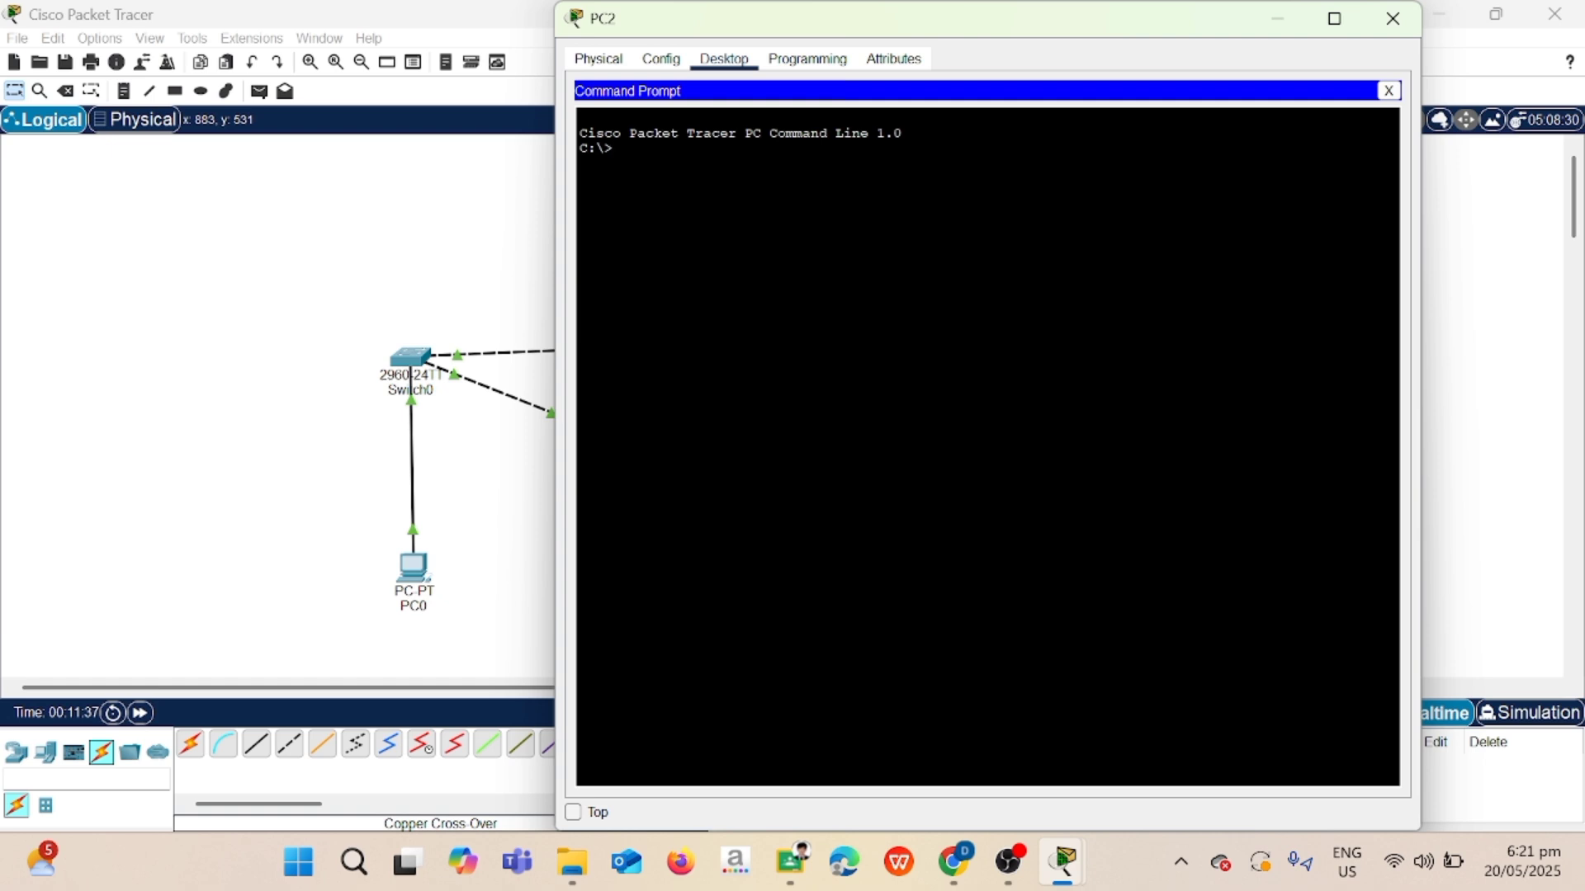
text(ping 10.1)
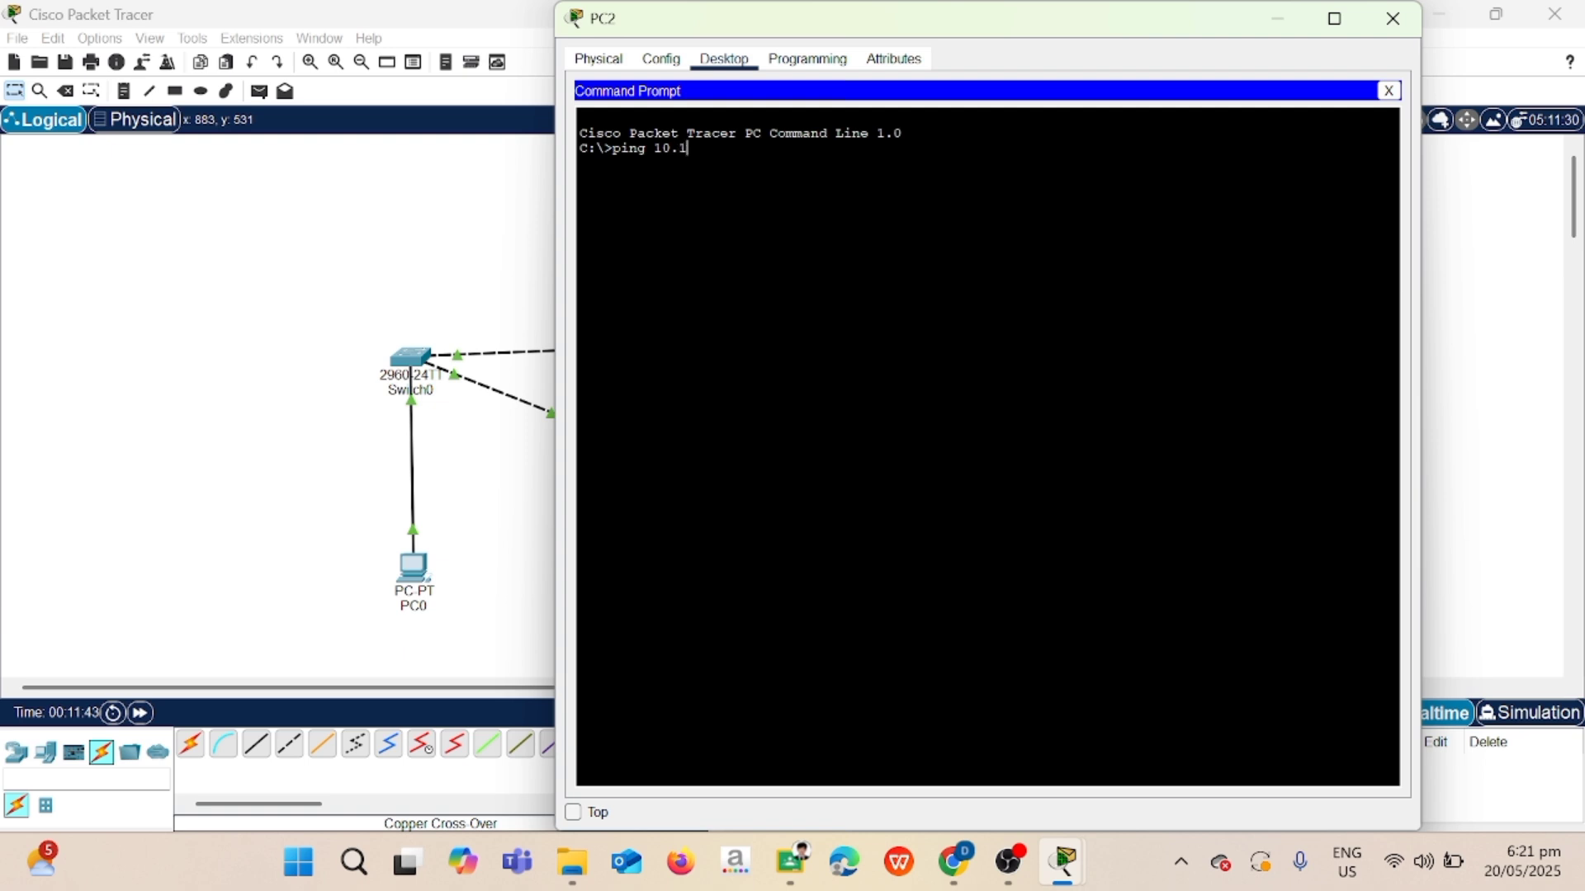
text(76.)
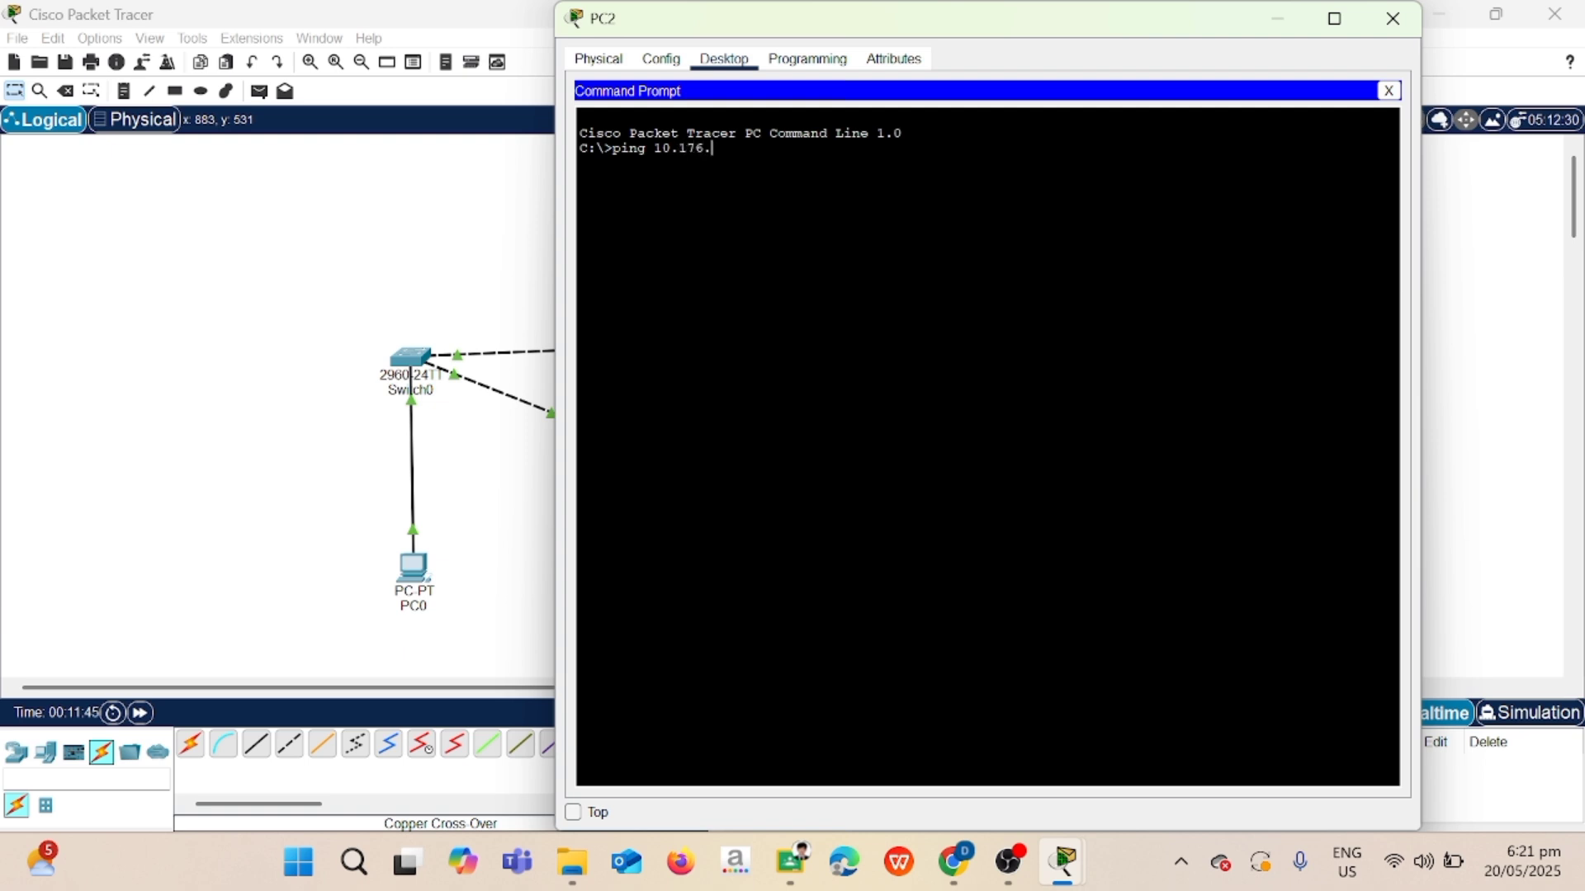
text(0.4)
key(Return)
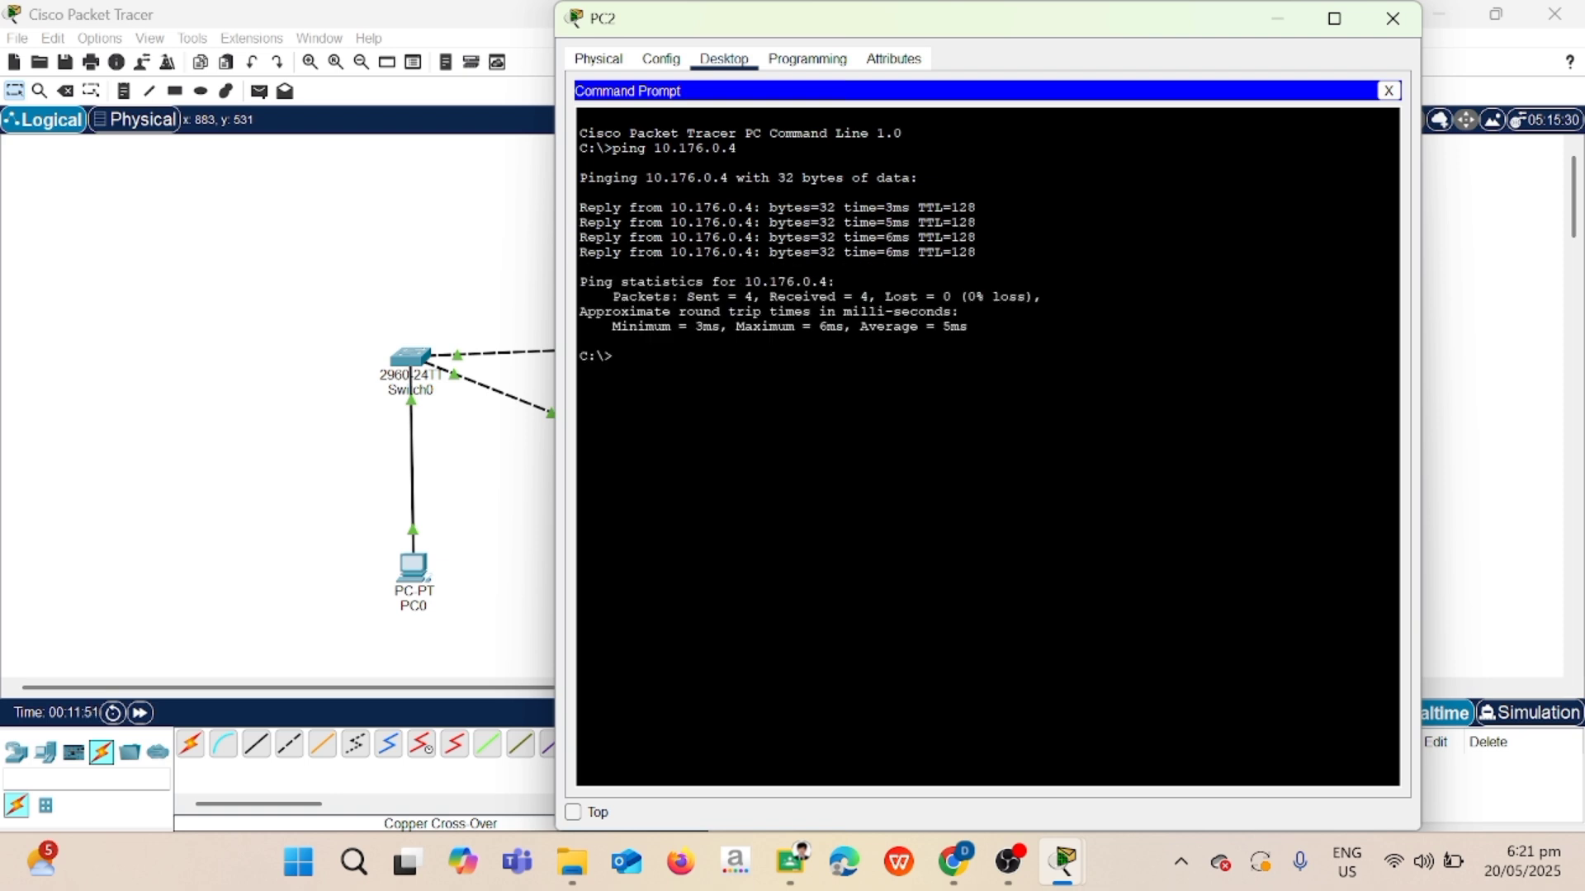
click(1391, 18)
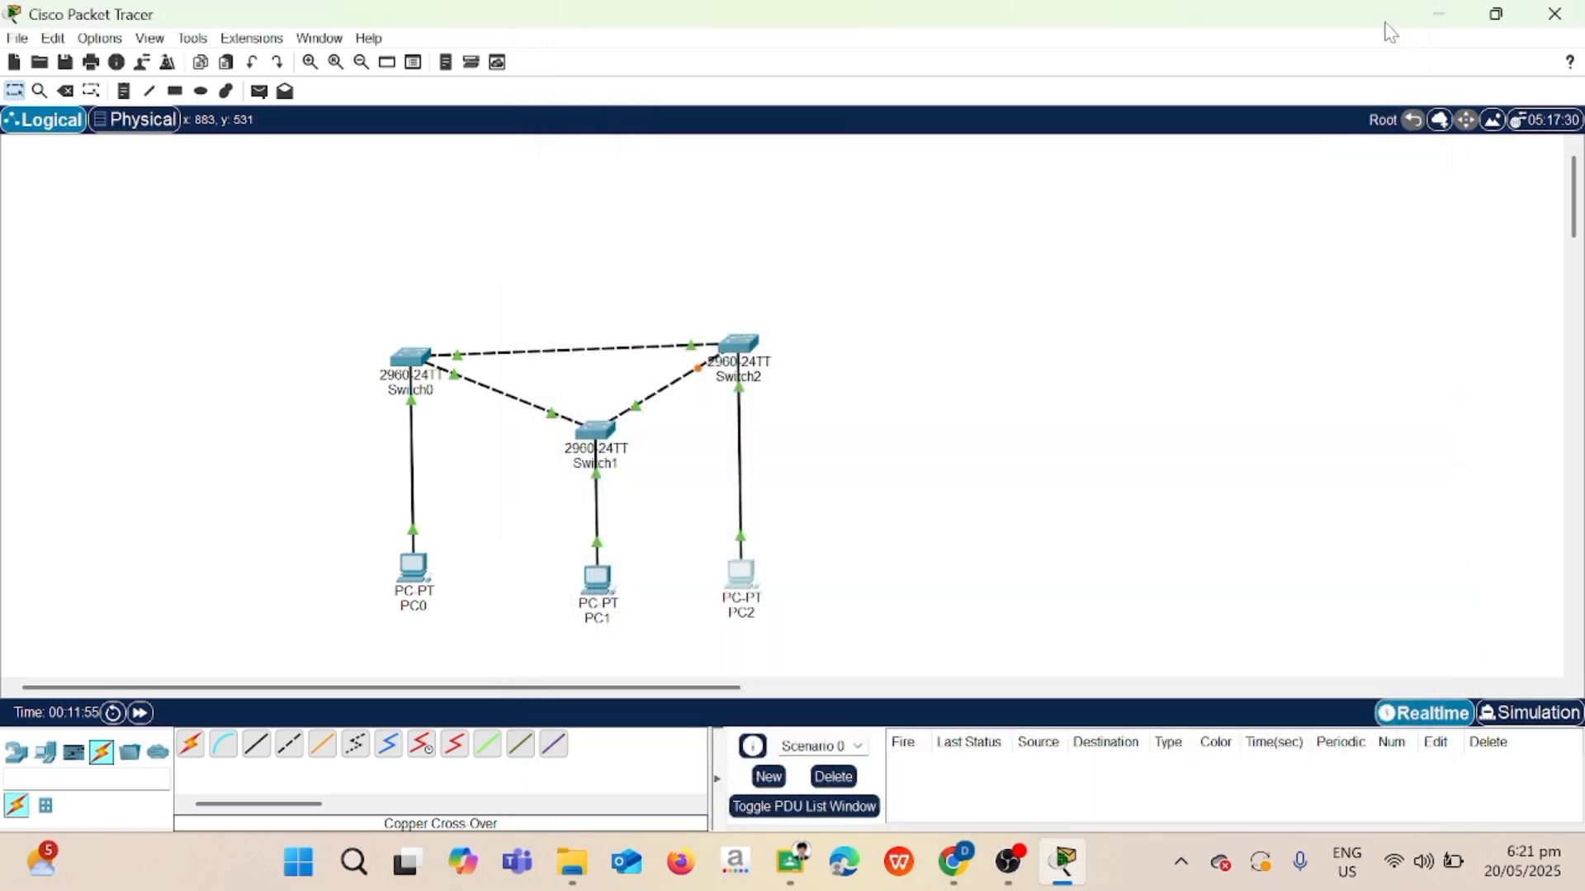